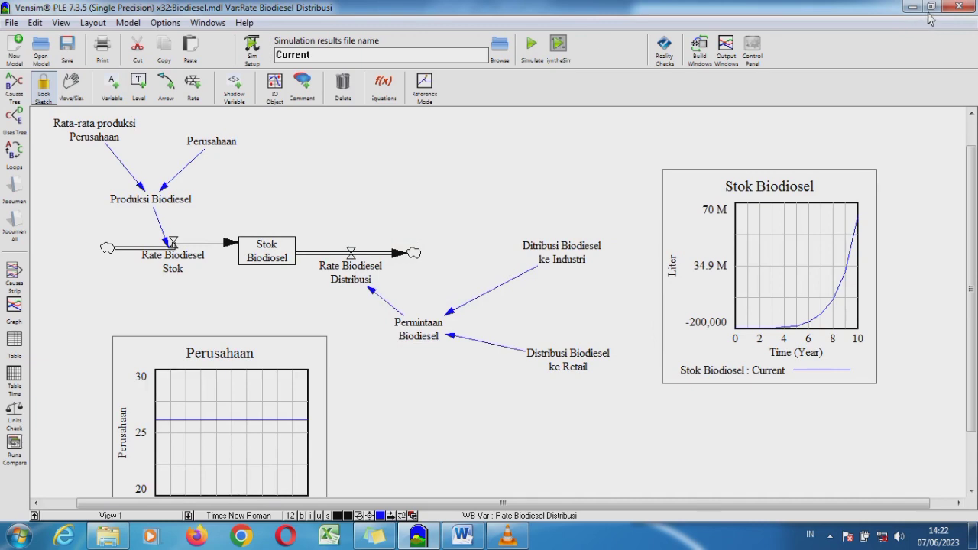
Switch to the Causal Loop document in Word and read through the Causal Loop Diagram (CLD) definition paragraph.
{"action": "left_click", "coordinate": [913, 7]}
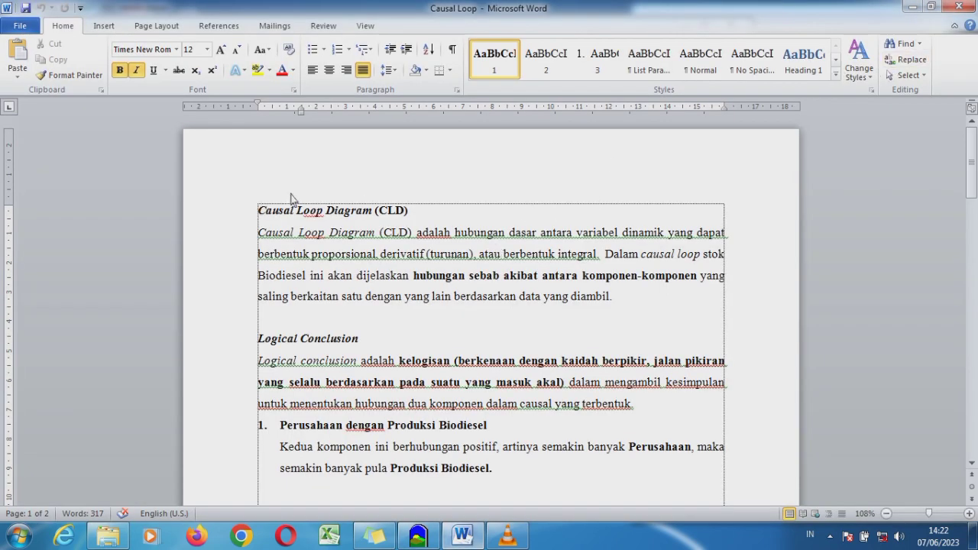
{"action": "left_click_drag", "start_coordinate": [260, 212], "coordinate": [441, 219]}
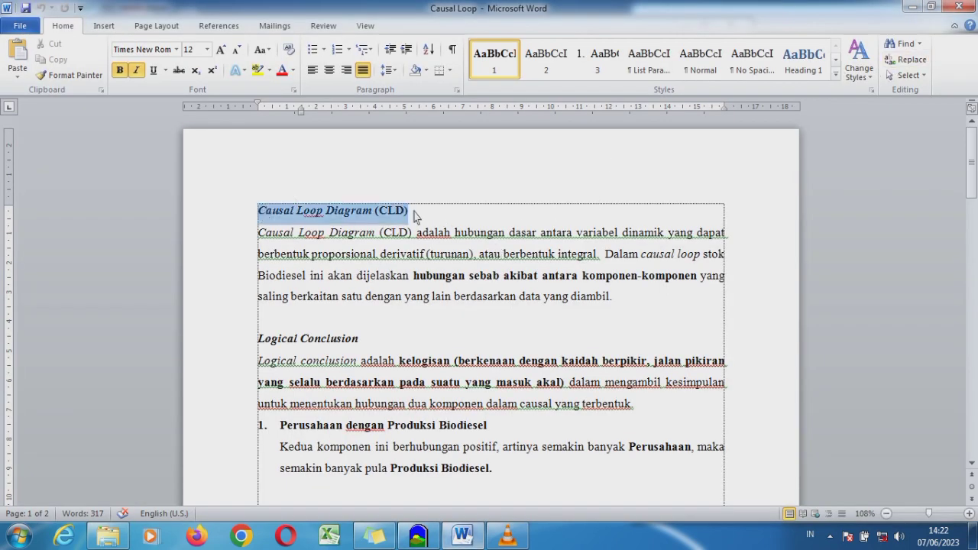
{"action": "left_click_drag", "start_coordinate": [260, 238], "coordinate": [602, 260]}
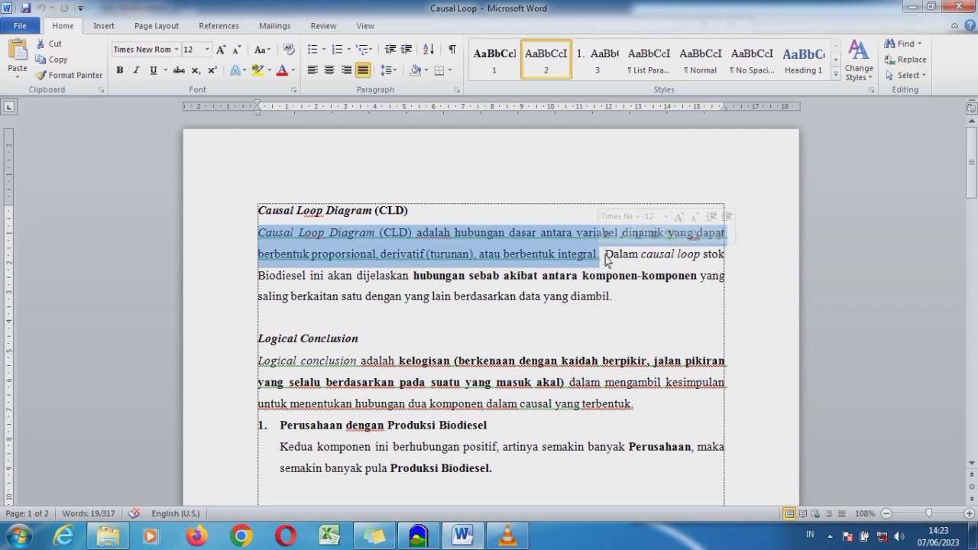
{"action": "left_click_drag", "start_coordinate": [604, 255], "coordinate": [615, 297]}
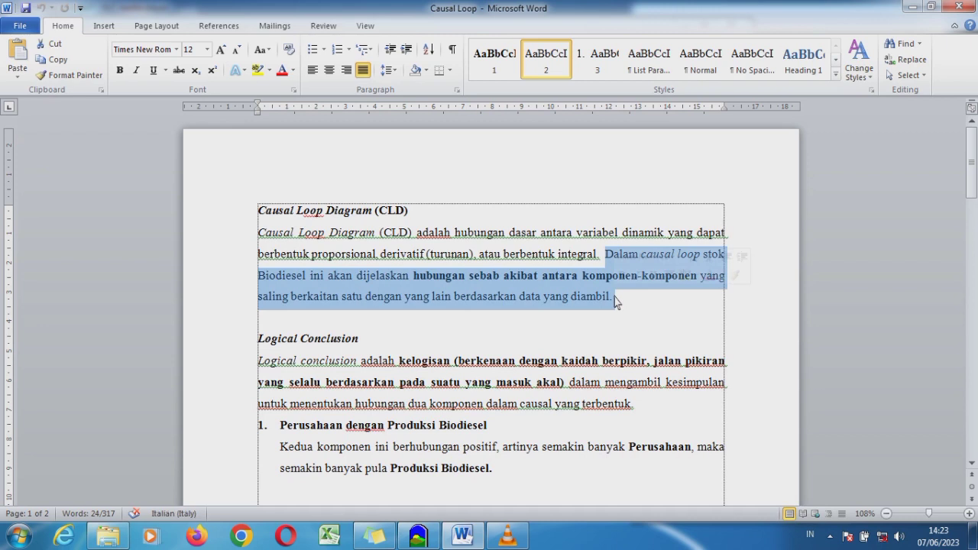
In the Logical Conclusion paragraph, colour the words "masuk akal" red, and read on to the paragraph's end.
{"action": "left_click_drag", "start_coordinate": [260, 341], "coordinate": [361, 342]}
{"action": "left_click_drag", "start_coordinate": [974, 168], "coordinate": [974, 182]}
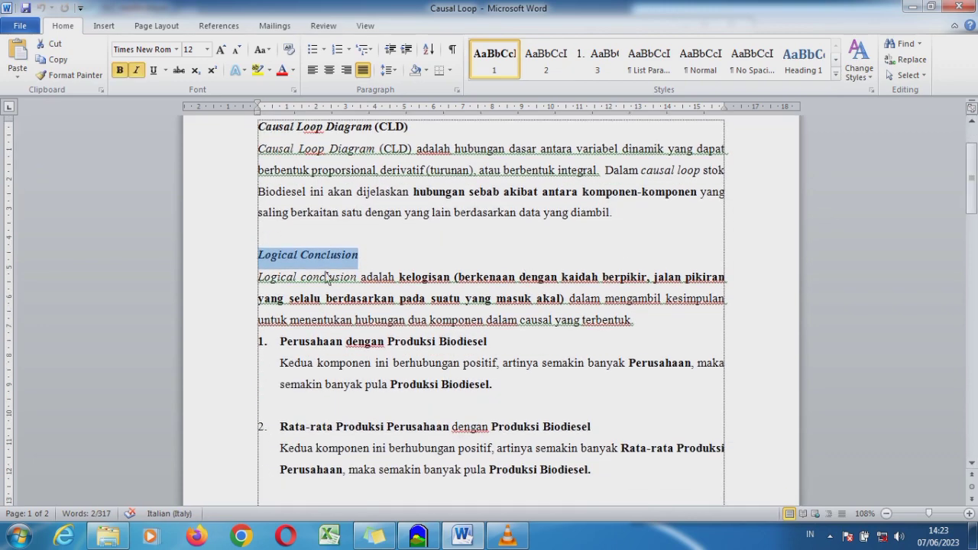
{"action": "left_click_drag", "start_coordinate": [260, 280], "coordinate": [512, 305]}
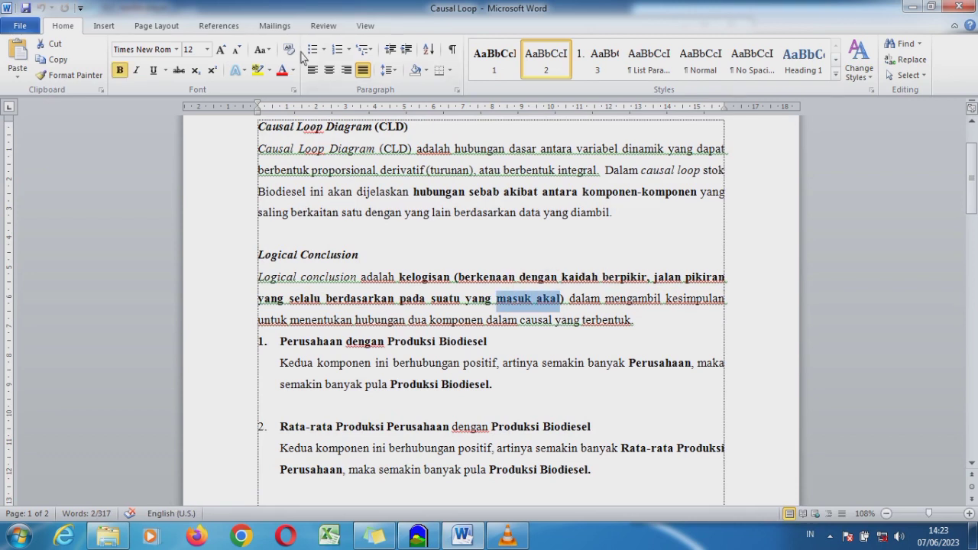
{"action": "left_click", "coordinate": [285, 70]}
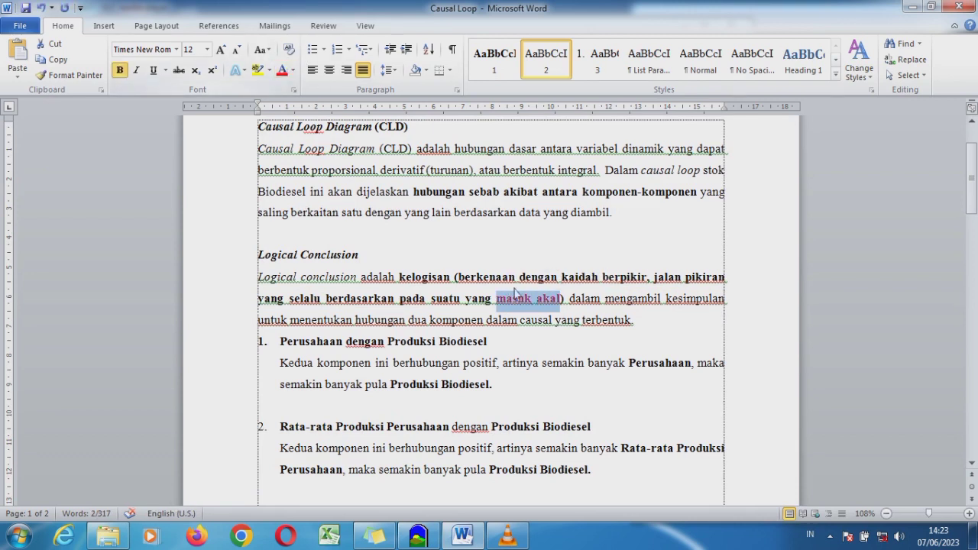
{"action": "left_click", "coordinate": [574, 301]}
{"action": "left_click_drag", "start_coordinate": [574, 302], "coordinate": [638, 325]}
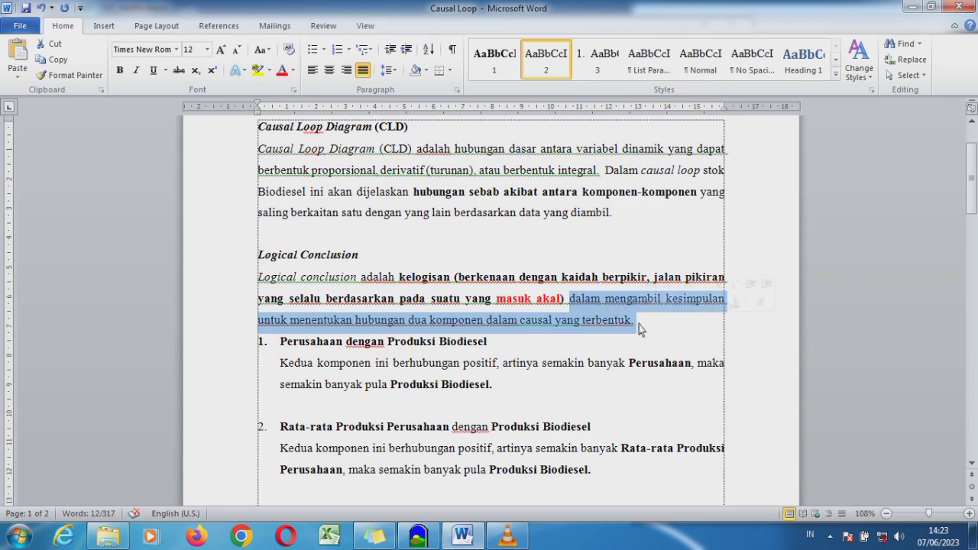
Arrange the Word document and the Vensim biodiesel model side by side on the screen.
{"action": "left_click", "coordinate": [931, 9]}
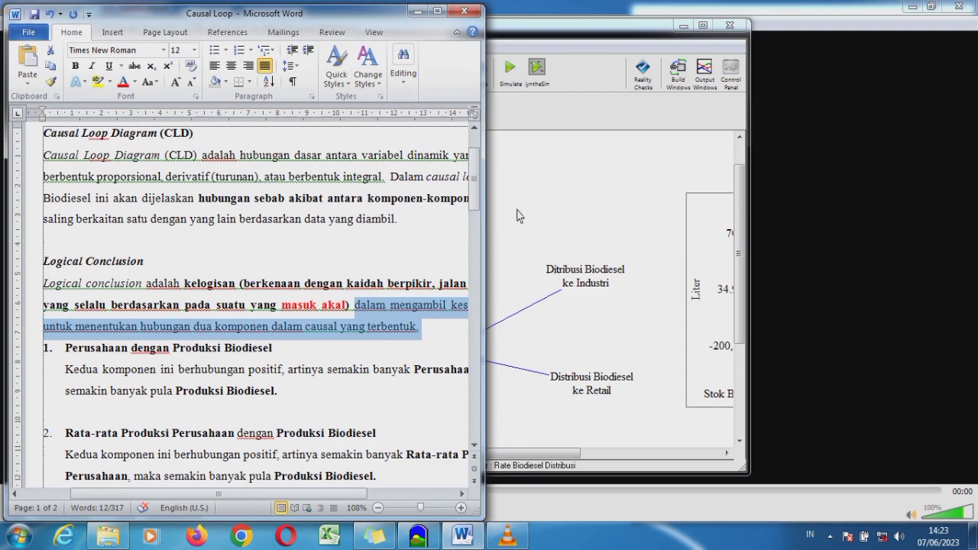
{"action": "left_click_drag", "start_coordinate": [486, 221], "coordinate": [517, 226]}
{"action": "left_click_drag", "start_coordinate": [517, 227], "coordinate": [523, 227]}
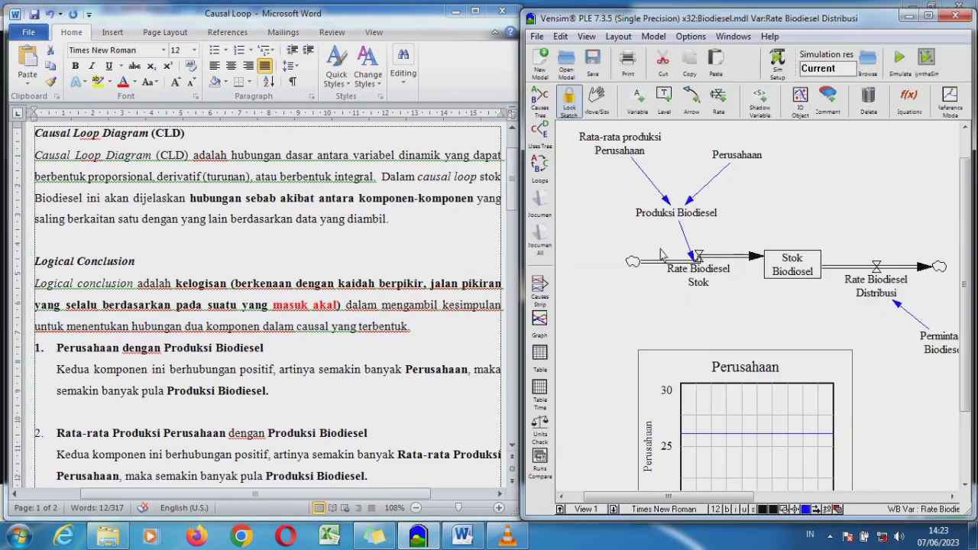
Compare the Perusahaan and Produksi Biodiesel variables in the Vensim model with item 1 of the Word document's logical conclusions.
{"action": "left_click", "coordinate": [727, 161]}
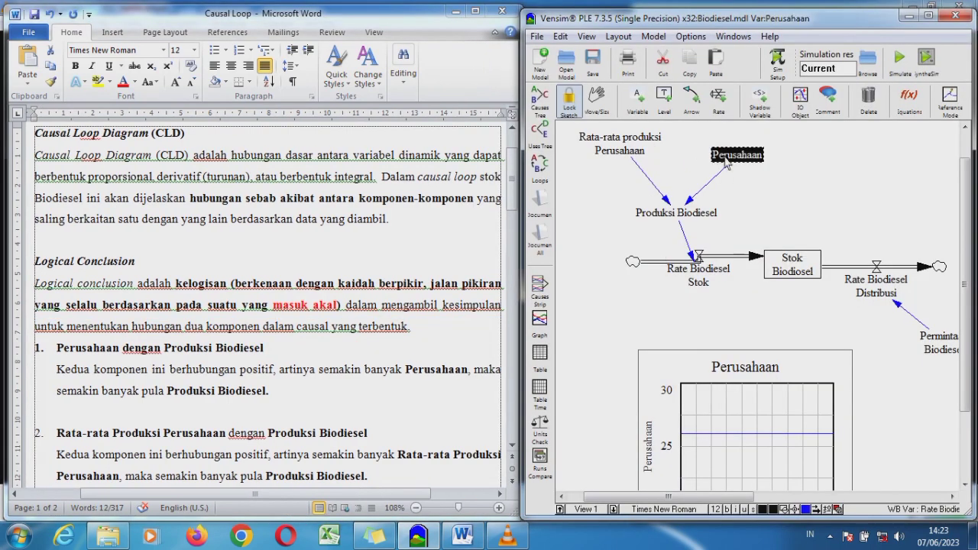
{"action": "left_click", "coordinate": [681, 214]}
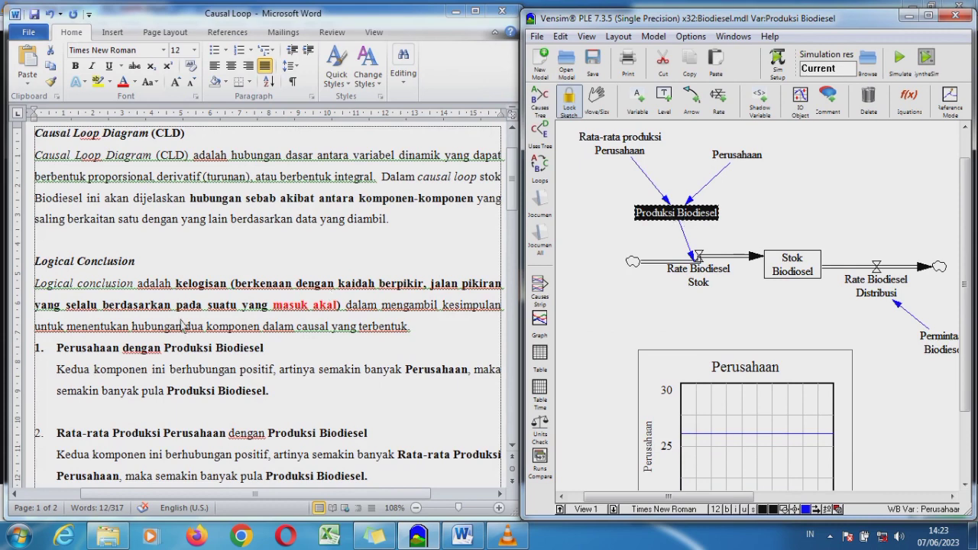
{"action": "left_click", "coordinate": [69, 347]}
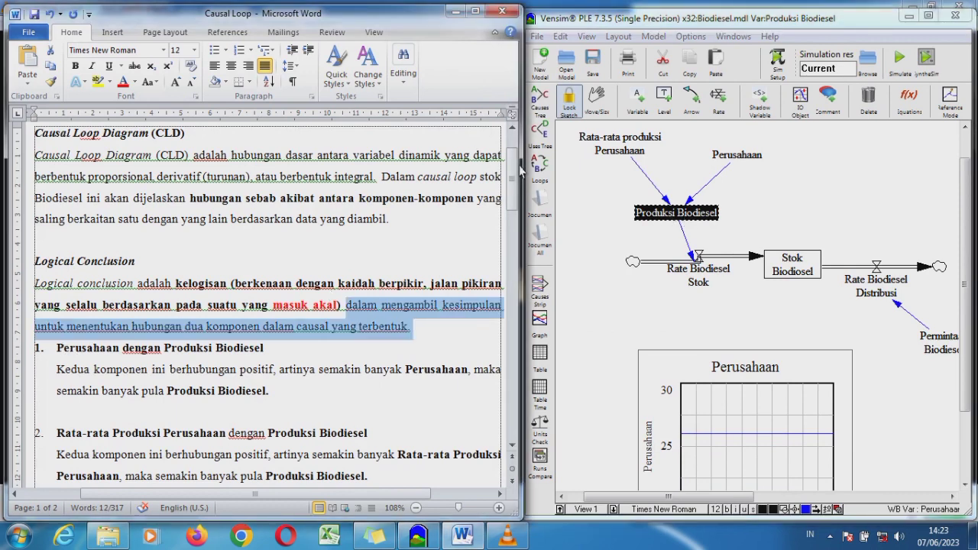
{"action": "left_click_drag", "start_coordinate": [515, 170], "coordinate": [516, 207]}
{"action": "left_click_drag", "start_coordinate": [57, 136], "coordinate": [269, 139]}
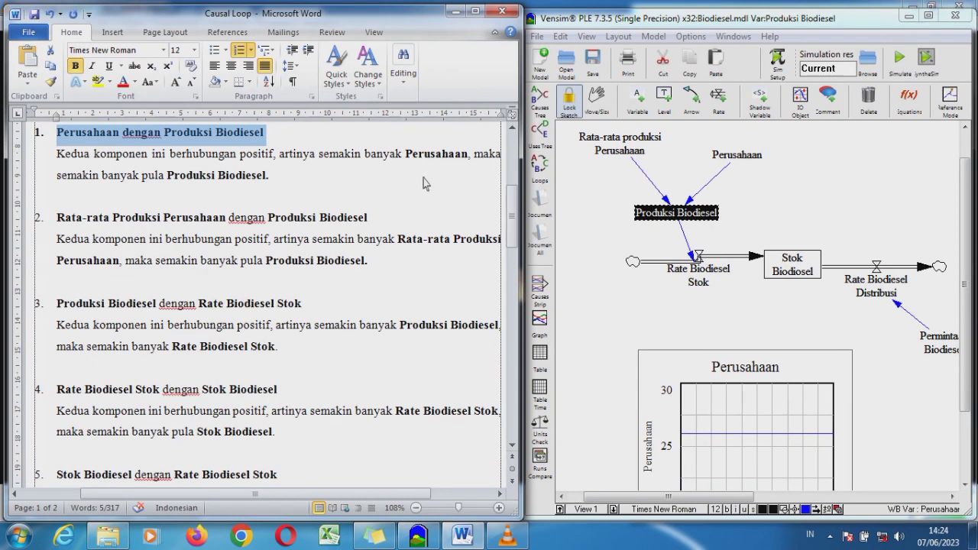
{"action": "left_click_drag", "start_coordinate": [280, 153], "coordinate": [271, 189]}
Replace "banyak" before "Perusahaan" with "SEDIKIT" in the item 1 explanation.
{"action": "left_click", "coordinate": [402, 157]}
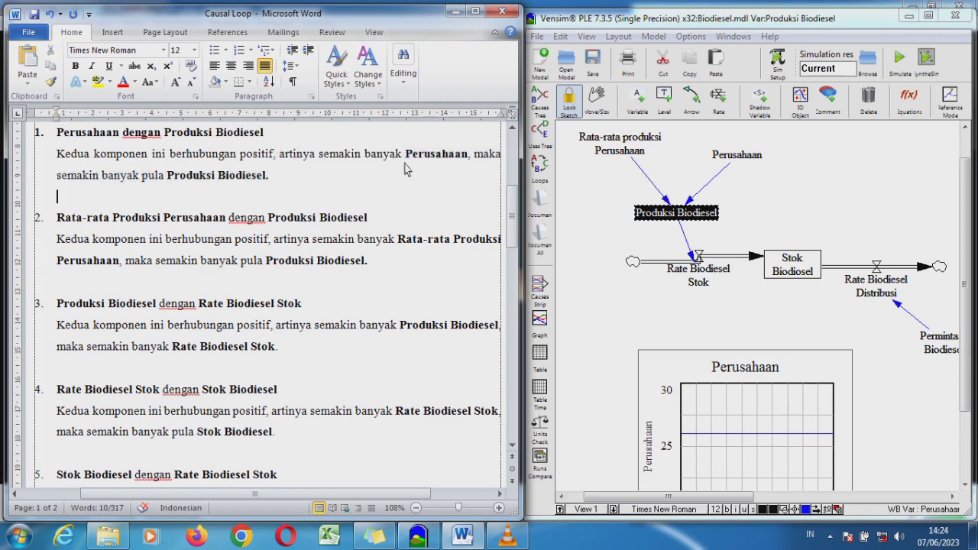
{"action": "key", "text": "BackSpace"}
{"action": "key", "text": "BackSpace"}
{"action": "key", "text": "BackSpace"}
{"action": "key", "text": "BackSpace"}
{"action": "key", "text": "BackSpace"}
{"action": "key", "text": "BackSpace"}
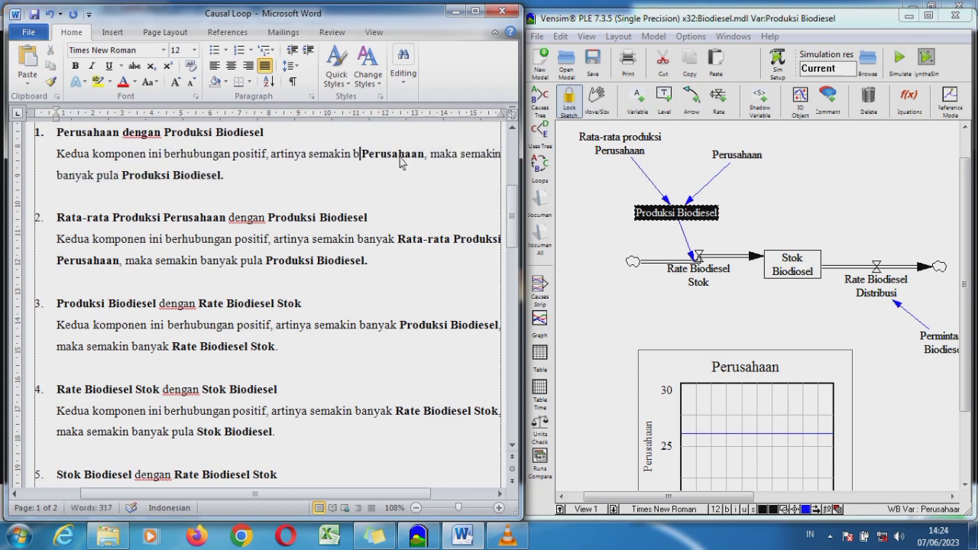
{"action": "type", "text": "SEDIKIT"}
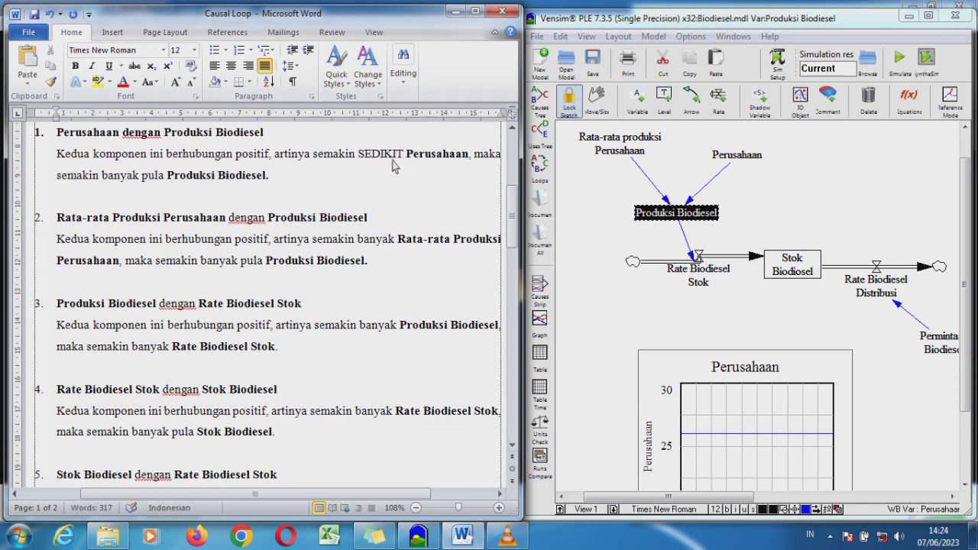
Replace "banyak" before "pula Produksi Biodiesel" with "SEDIKIT" in the item 1 explanation.
{"action": "left_click", "coordinate": [139, 179]}
{"action": "key", "text": "BackSpace"}
{"action": "key", "text": "BackSpace"}
{"action": "key", "text": "BackSpace"}
{"action": "key", "text": "BackSpace"}
{"action": "key", "text": "BackSpace"}
{"action": "key", "text": "BackSpace"}
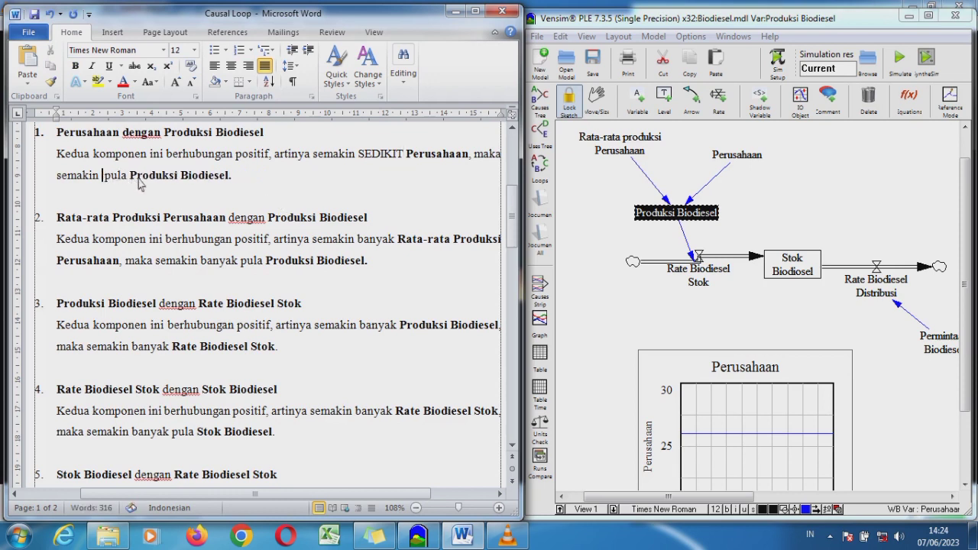
{"action": "type", "text": "SEDIKIT"}
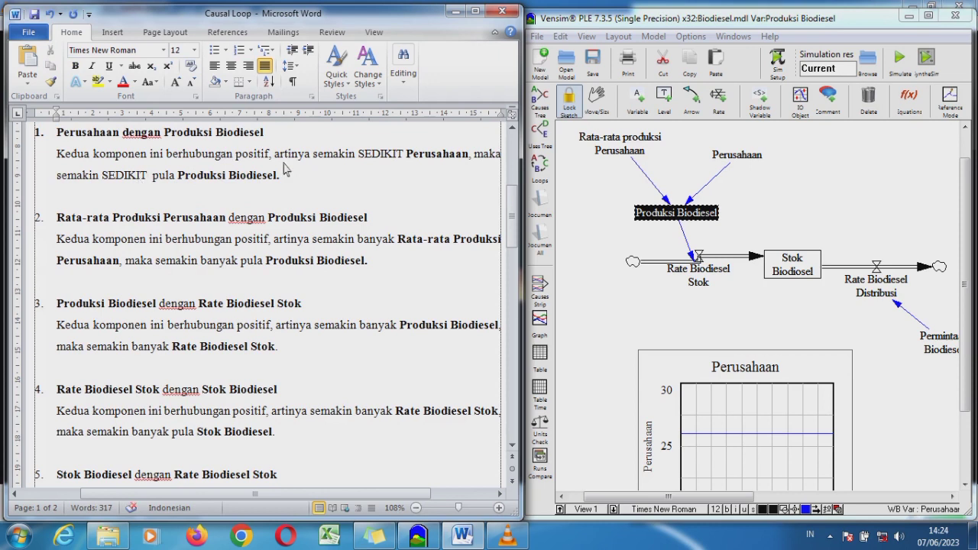
Undo both "SEDIKIT" replacements in the item 1 explanation.
{"action": "key", "text": "BackSpace"}
{"action": "key", "text": "ctrl+z"}
{"action": "key", "text": "ctrl+z"}
{"action": "key", "text": "ctrl+z"}
{"action": "key", "text": "ctrl+z"}
{"action": "key", "text": "ctrl+z"}
{"action": "key", "text": "ctrl+z"}
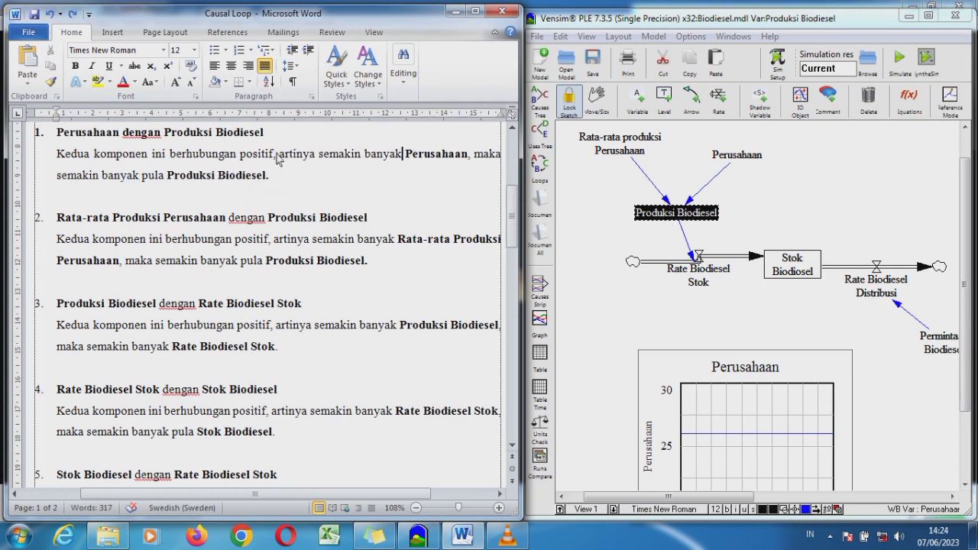
Make the word "positif" bold in the item 1 explanation.
{"action": "left_click_drag", "start_coordinate": [274, 157], "coordinate": [239, 157]}
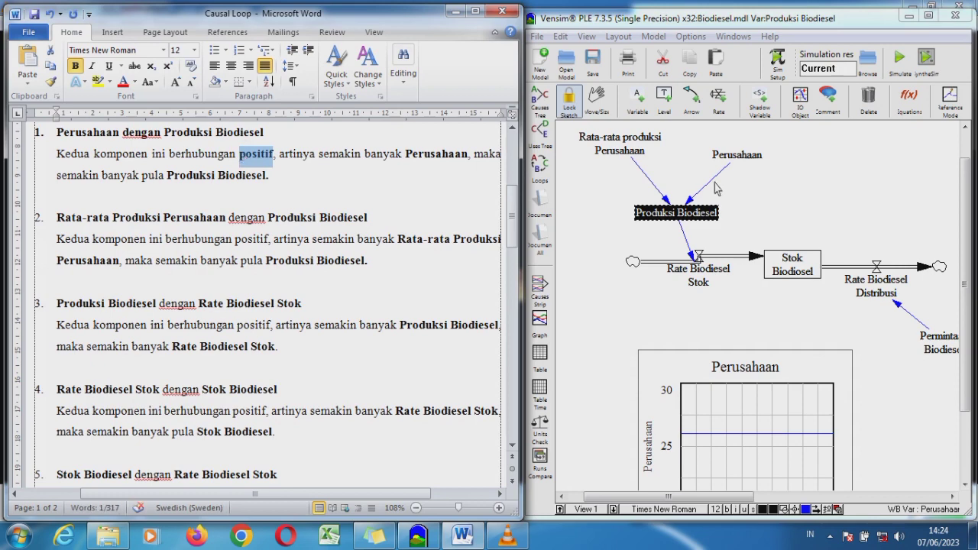
In Vensim, give the arrow from Perusahaan to Produksi Biodiesel a + polarity, and shift Perusahaan slightly right with its arrow curved.
{"action": "left_click", "coordinate": [715, 188]}
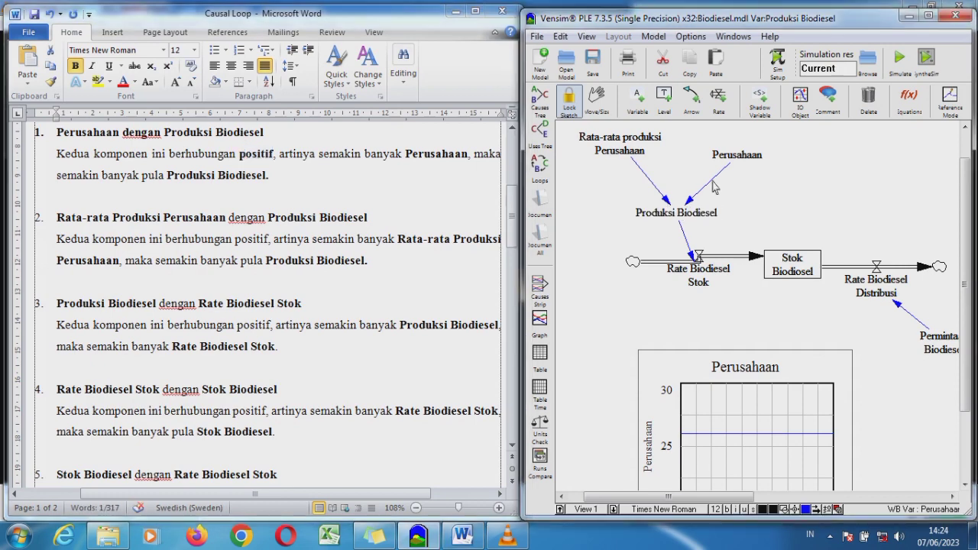
{"action": "left_click", "coordinate": [600, 99]}
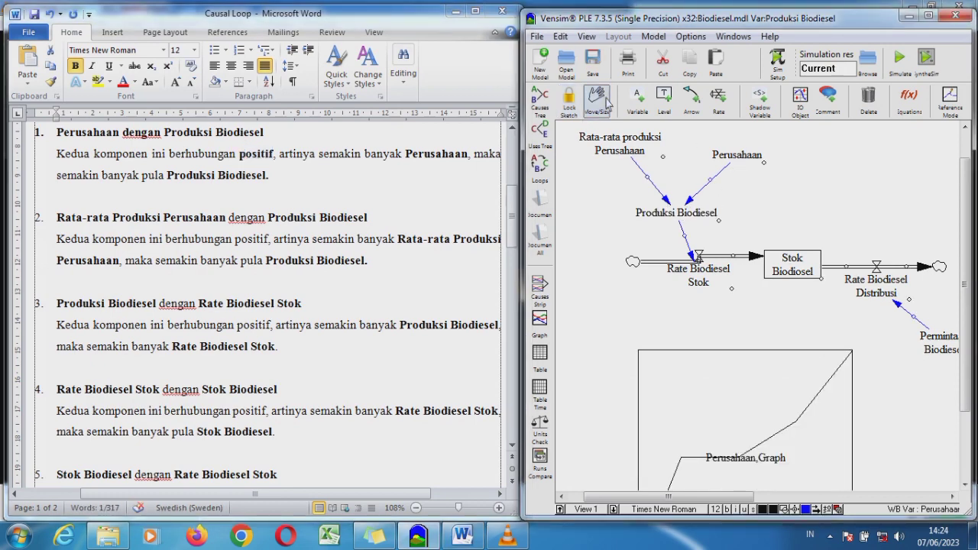
{"action": "left_click", "coordinate": [693, 203]}
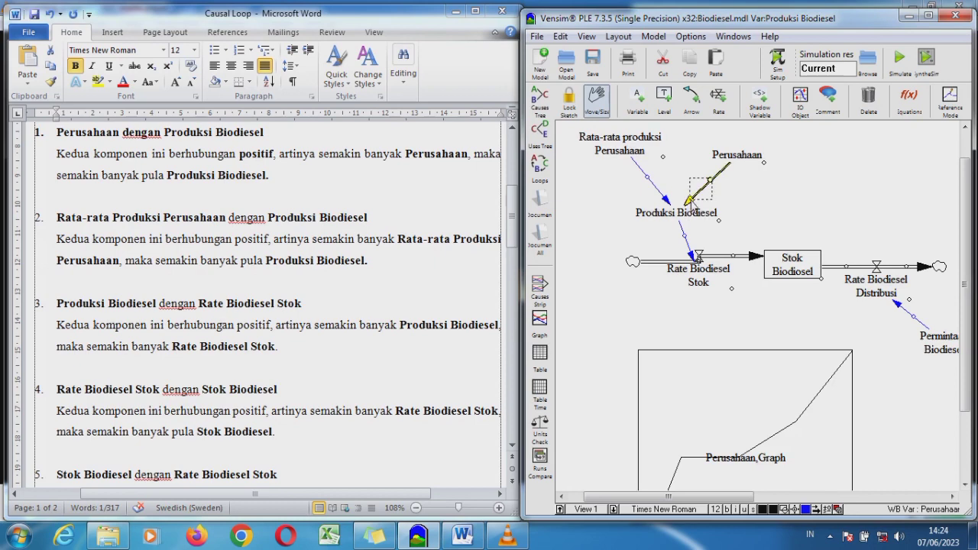
{"action": "right_click", "coordinate": [713, 187]}
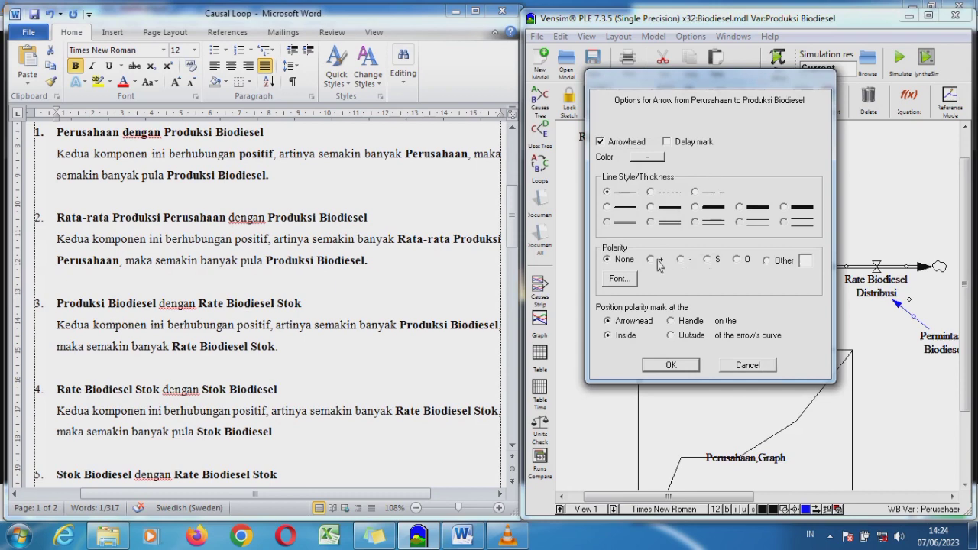
{"action": "left_click", "coordinate": [671, 366]}
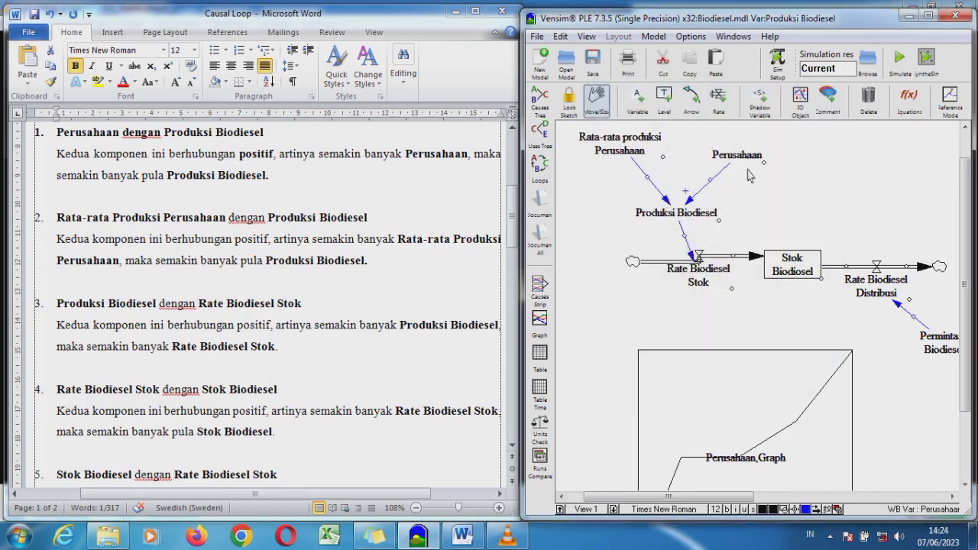
{"action": "left_click_drag", "start_coordinate": [744, 162], "coordinate": [735, 187]}
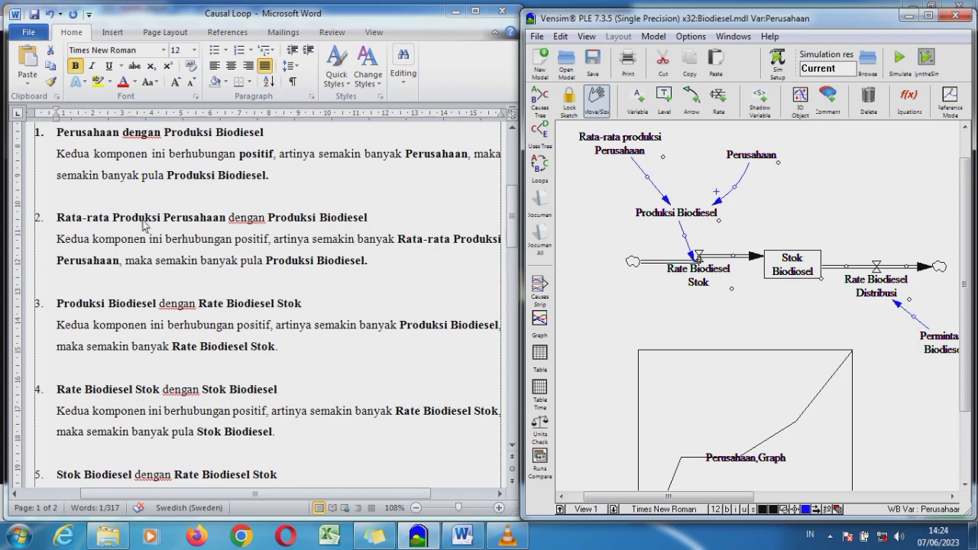
Compare the Rata-rata produksi Perusahaan and Produksi Biodiesel variables with item 2's heading and explanation in the Word document.
{"action": "left_click", "coordinate": [603, 150]}
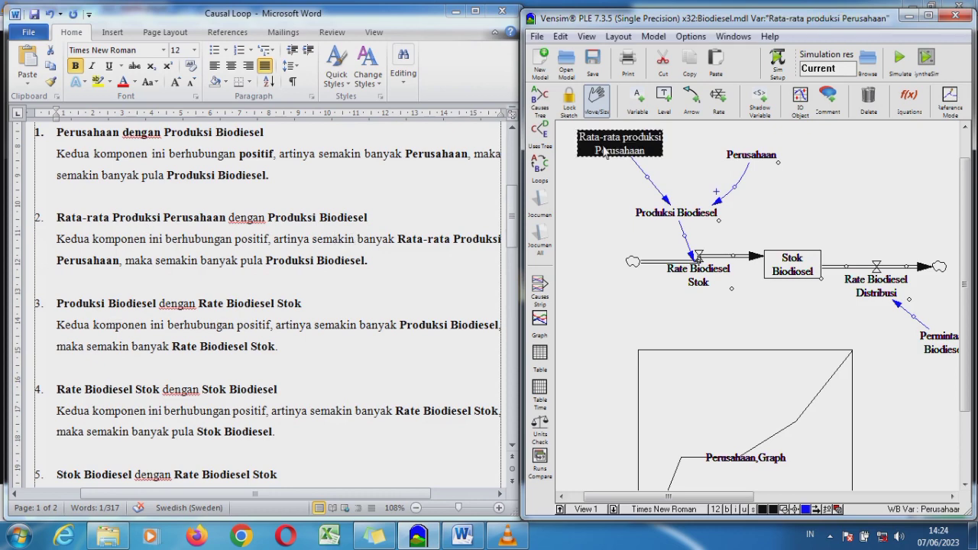
{"action": "left_click", "coordinate": [648, 227]}
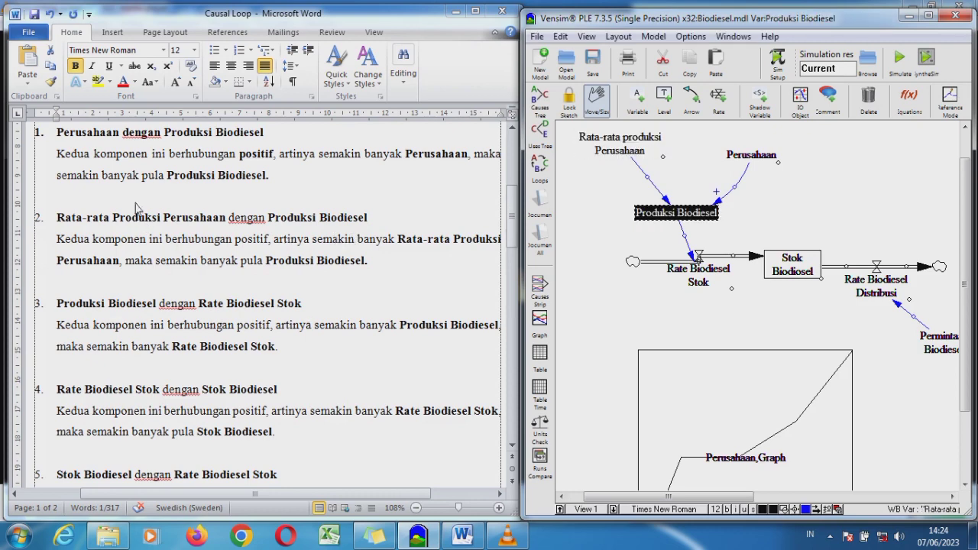
{"action": "left_click", "coordinate": [67, 224]}
{"action": "left_click_drag", "start_coordinate": [59, 220], "coordinate": [372, 220]}
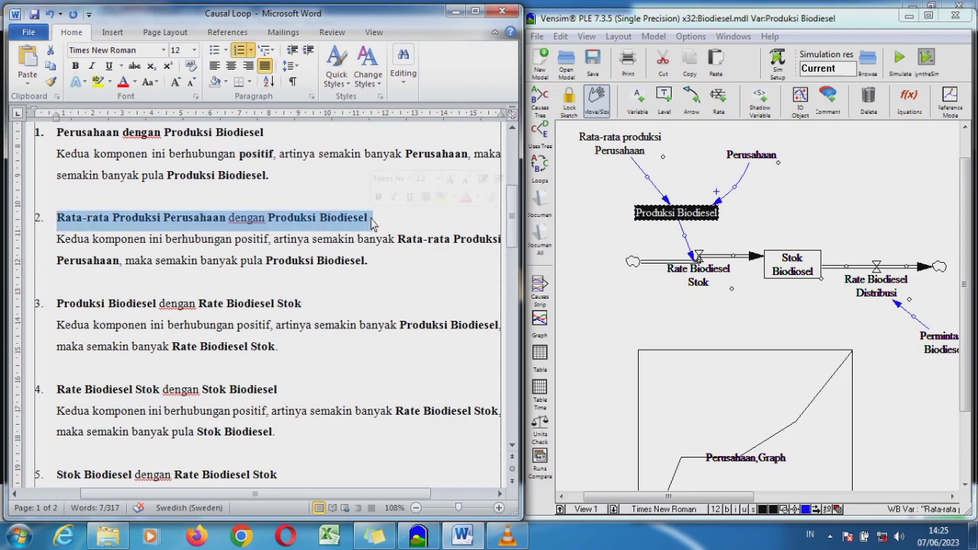
{"action": "left_click_drag", "start_coordinate": [276, 240], "coordinate": [398, 254]}
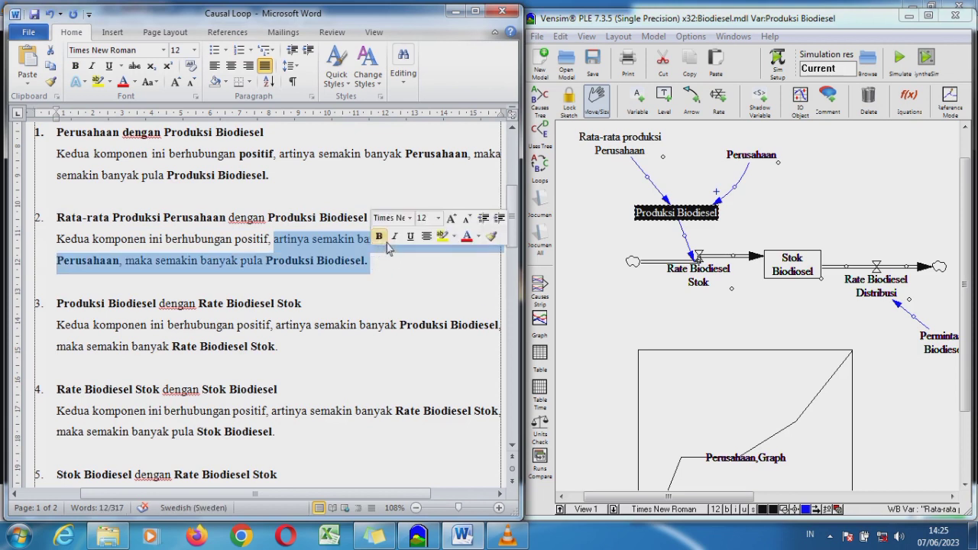
{"action": "left_click", "coordinate": [385, 263]}
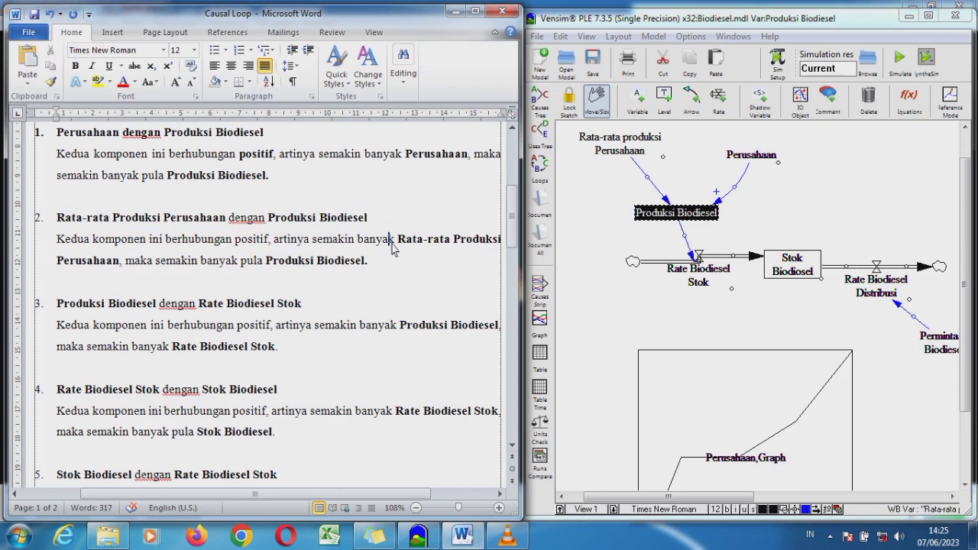
Replace "banyak" before "pula Produksi Biodiesel" with "sedikit" in the item 2 explanation.
{"action": "left_click", "coordinate": [237, 262]}
{"action": "key", "text": "BackSpace"}
{"action": "key", "text": "BackSpace"}
{"action": "key", "text": "BackSpace"}
{"action": "key", "text": "BackSpace"}
{"action": "key", "text": "BackSpace"}
{"action": "key", "text": "BackSpace"}
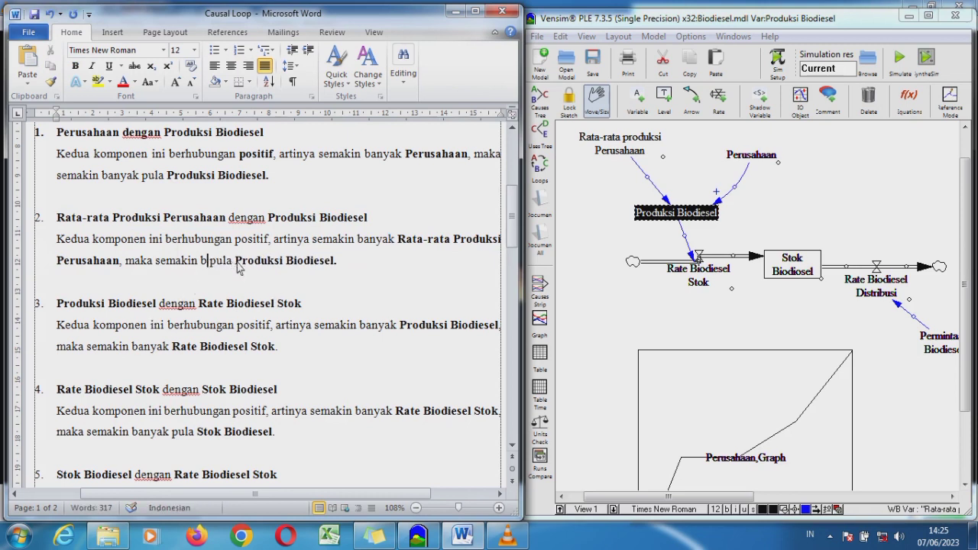
{"action": "type", "text": "sedikit"}
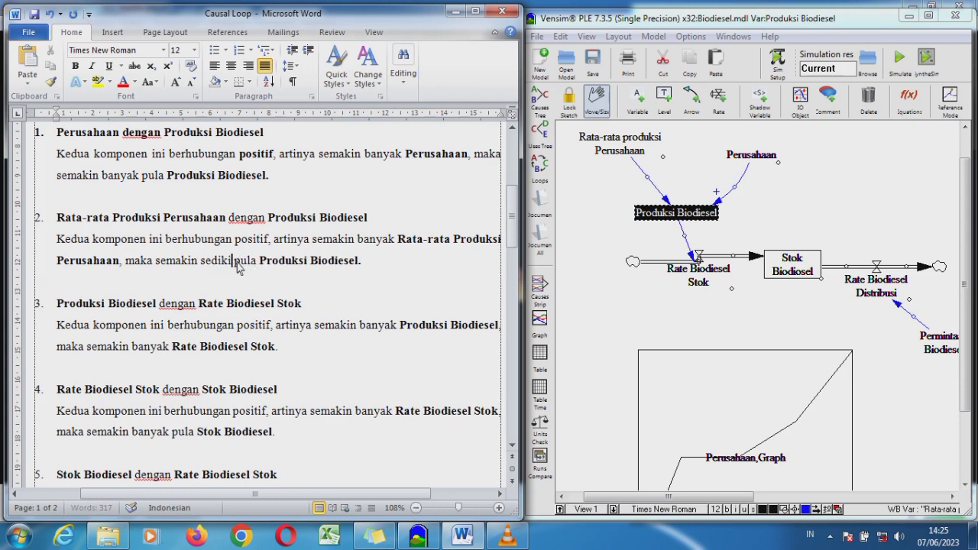
Change "sedikit" back to "banyak" in the item 2 explanation.
{"action": "key", "text": "BackSpace"}
{"action": "key", "text": "BackSpace"}
{"action": "key", "text": "BackSpace"}
{"action": "key", "text": "BackSpace"}
{"action": "key", "text": "BackSpace"}
{"action": "key", "text": "BackSpace"}
{"action": "key", "text": "BackSpace"}
{"action": "type", "text": "banyak"}
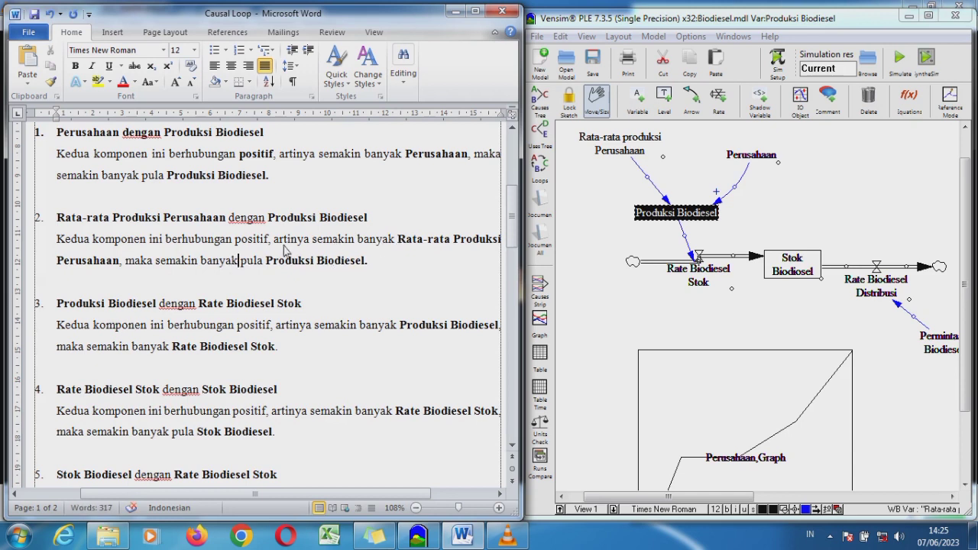
Make the word "positif" bold in item 2's explanation in the Word document.
{"action": "left_click_drag", "start_coordinate": [271, 241], "coordinate": [234, 246]}
{"action": "key", "text": "ctrl+b"}
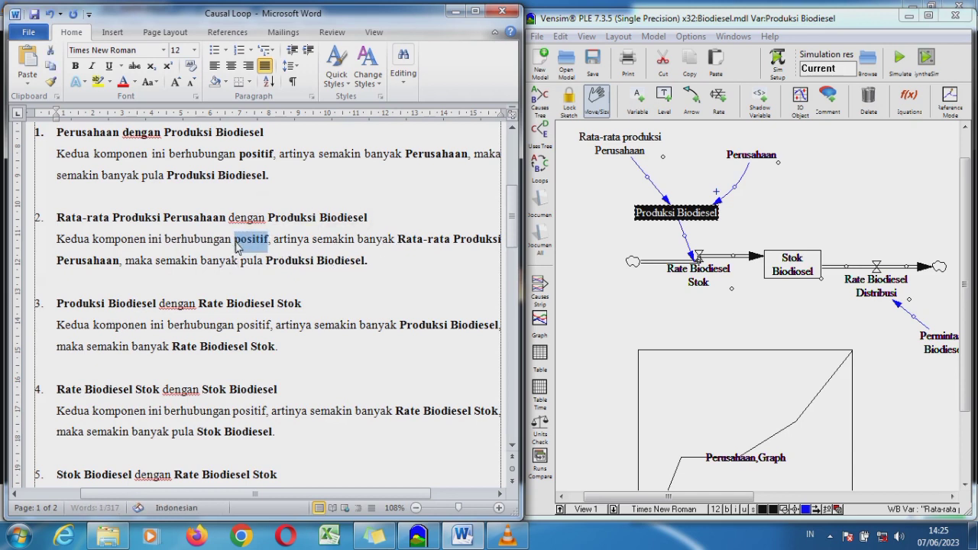
In Vensim, give the arrow from Rata-rata produksi Perusahaan to Produksi Biodiesel a + polarity and bend it into an outward curve.
{"action": "left_click", "coordinate": [649, 178]}
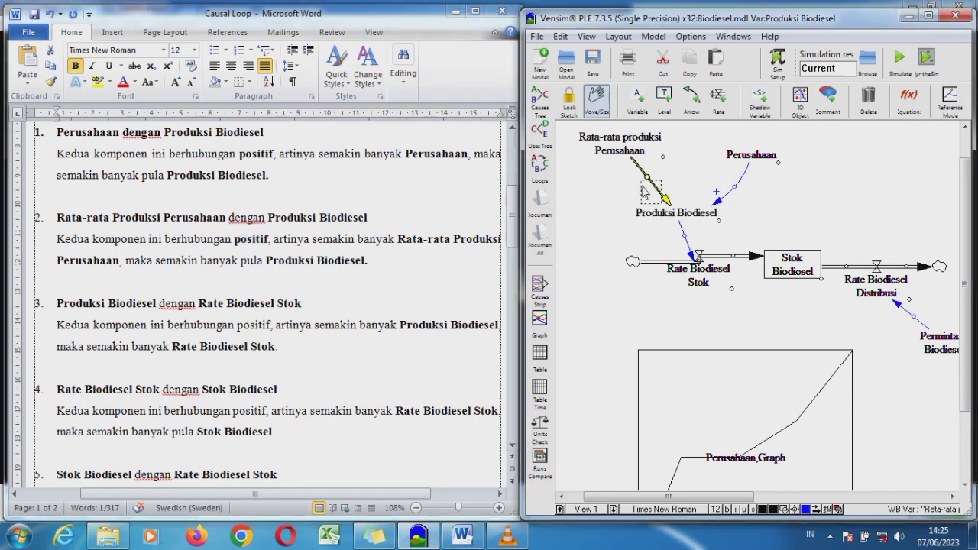
{"action": "left_click", "coordinate": [645, 183]}
{"action": "right_click", "coordinate": [649, 185]}
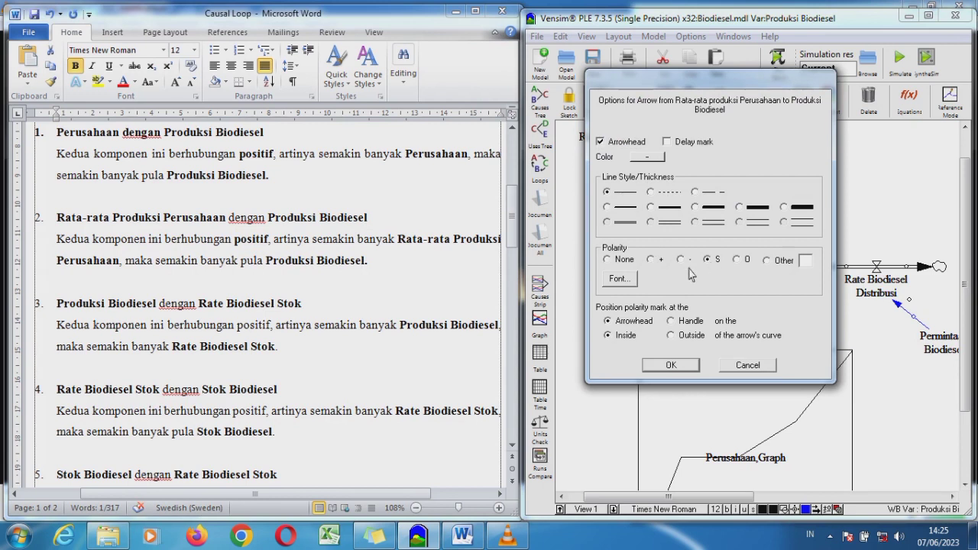
{"action": "left_click", "coordinate": [671, 366]}
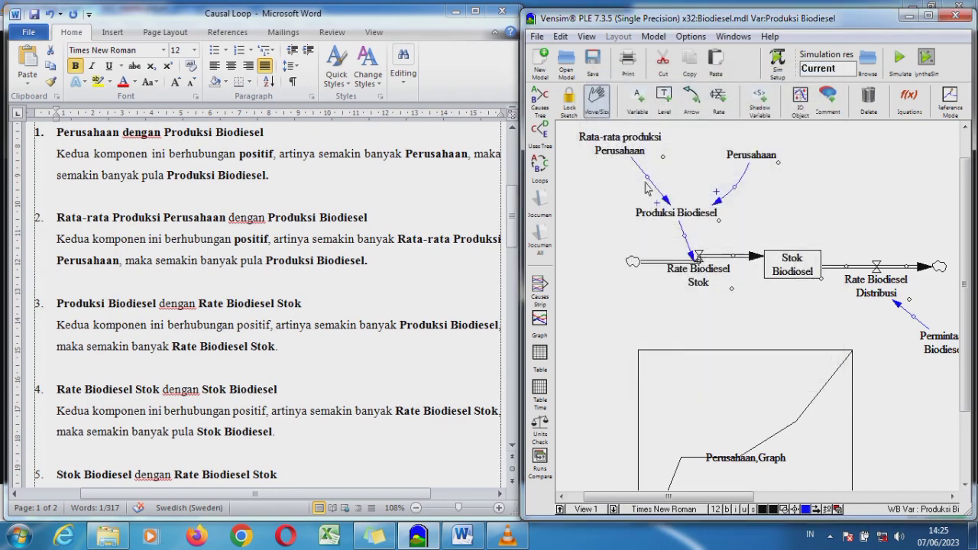
{"action": "left_click_drag", "start_coordinate": [648, 179], "coordinate": [636, 196]}
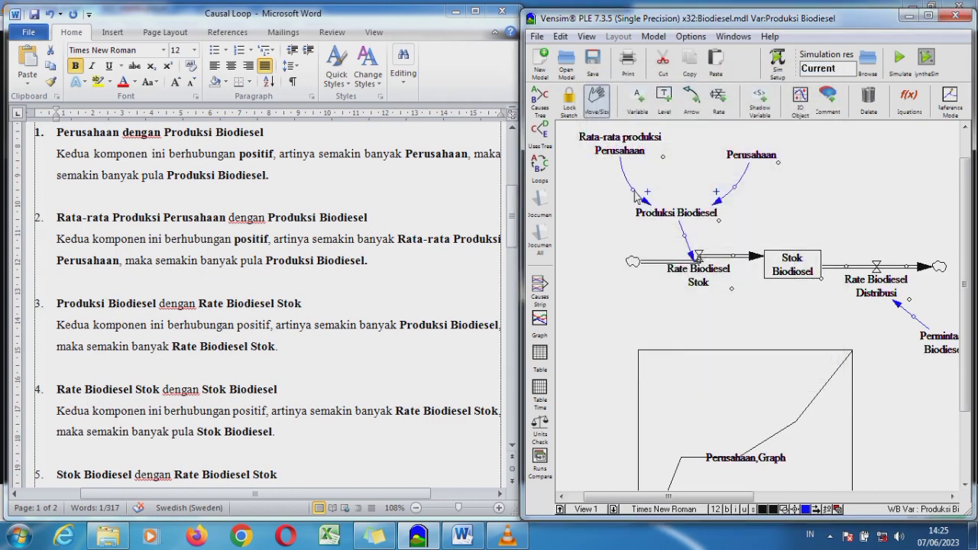
Identify Produksi Biodiesel and Rate Biodiesel Stok in the diagram, and copy "Rate Biodiesel Stok" from item 3's heading in Word.
{"action": "left_click", "coordinate": [666, 218]}
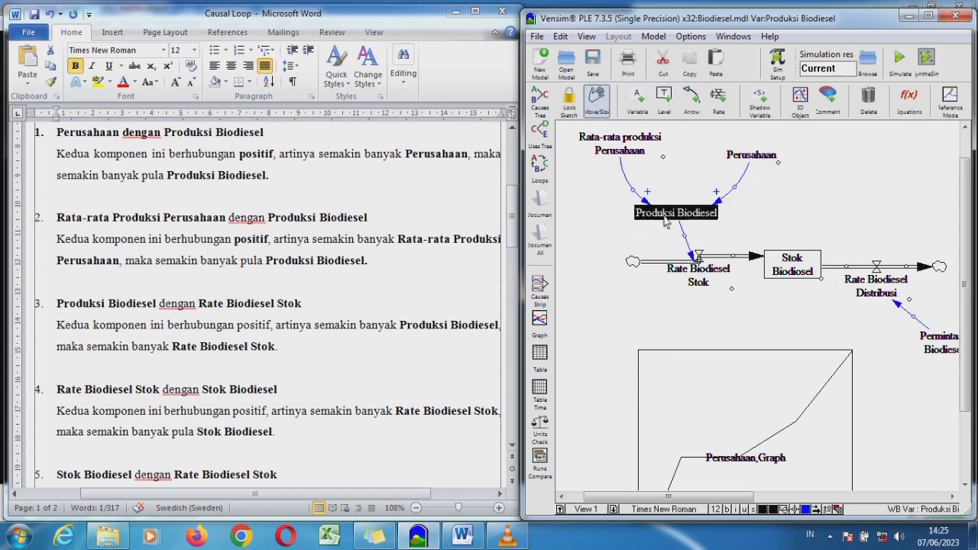
{"action": "left_click", "coordinate": [702, 284]}
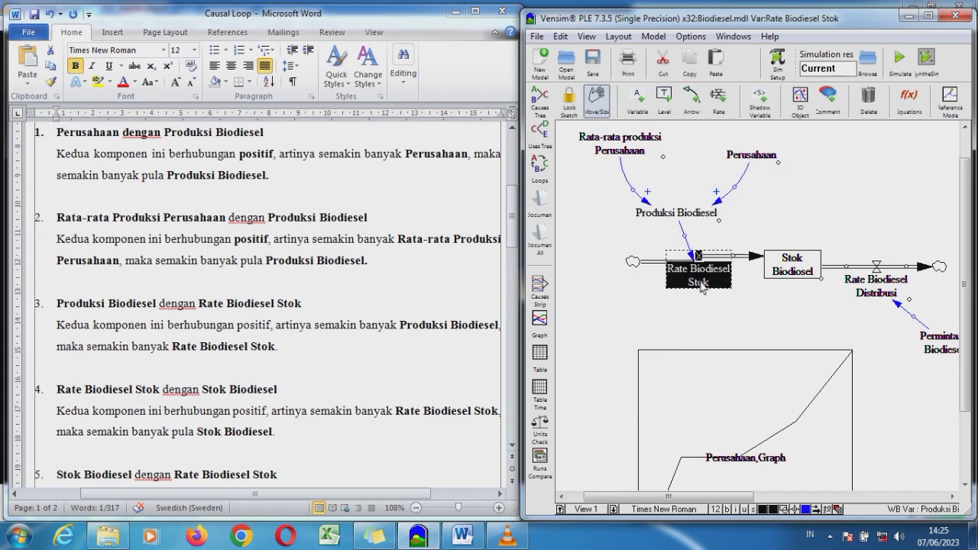
{"action": "left_click", "coordinate": [372, 307]}
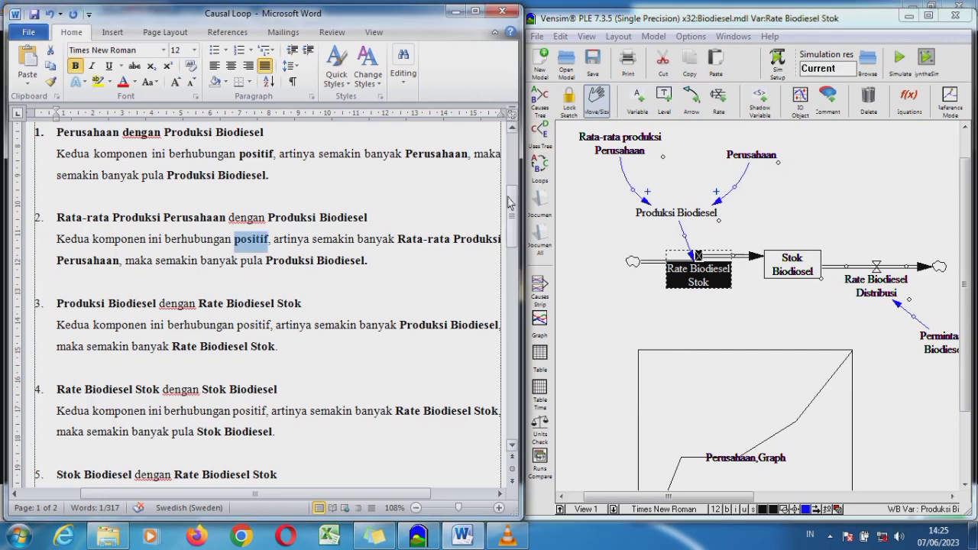
{"action": "left_click_drag", "start_coordinate": [514, 202], "coordinate": [513, 233]}
{"action": "left_click_drag", "start_coordinate": [199, 155], "coordinate": [303, 155]}
{"action": "key", "text": "ctrl+c"}
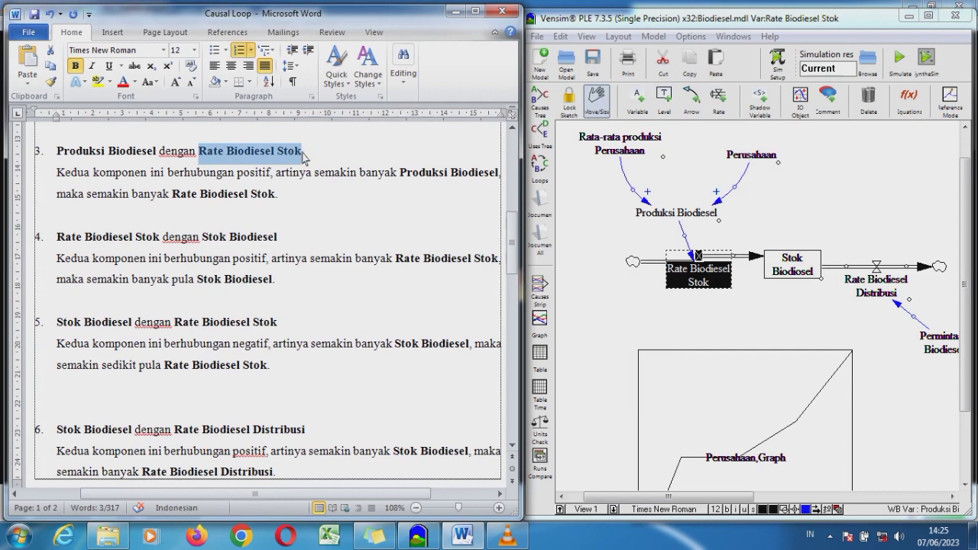
In Vensim, delete the Rate Biodiesel Stok rate from the model structure and remove its leftover source cloud from the view.
{"action": "left_click", "coordinate": [666, 298]}
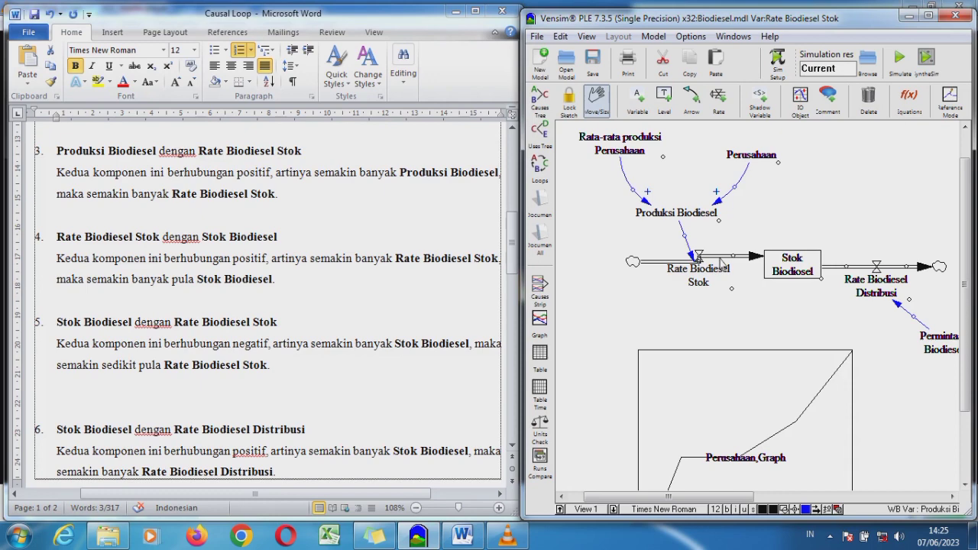
{"action": "left_click", "coordinate": [707, 279]}
{"action": "key", "text": "Delete"}
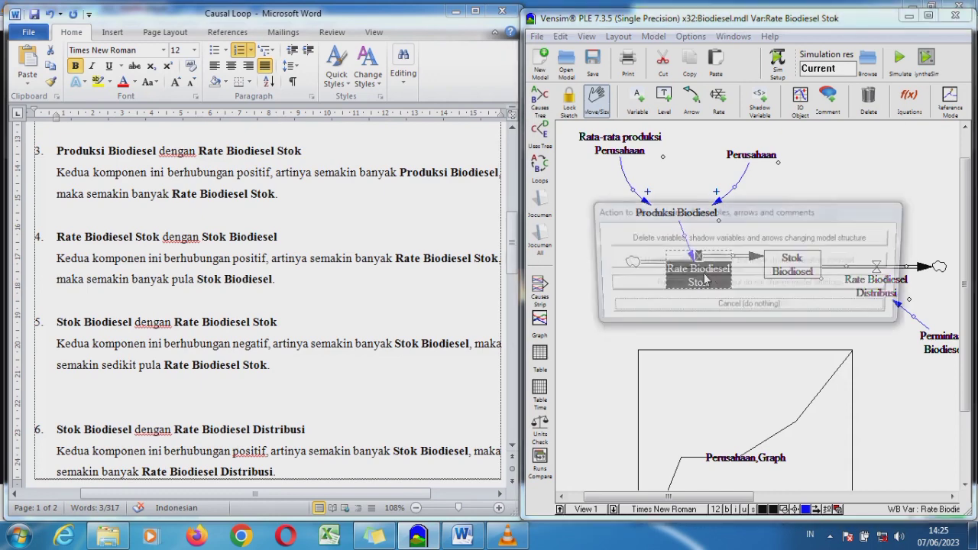
{"action": "left_click", "coordinate": [690, 239]}
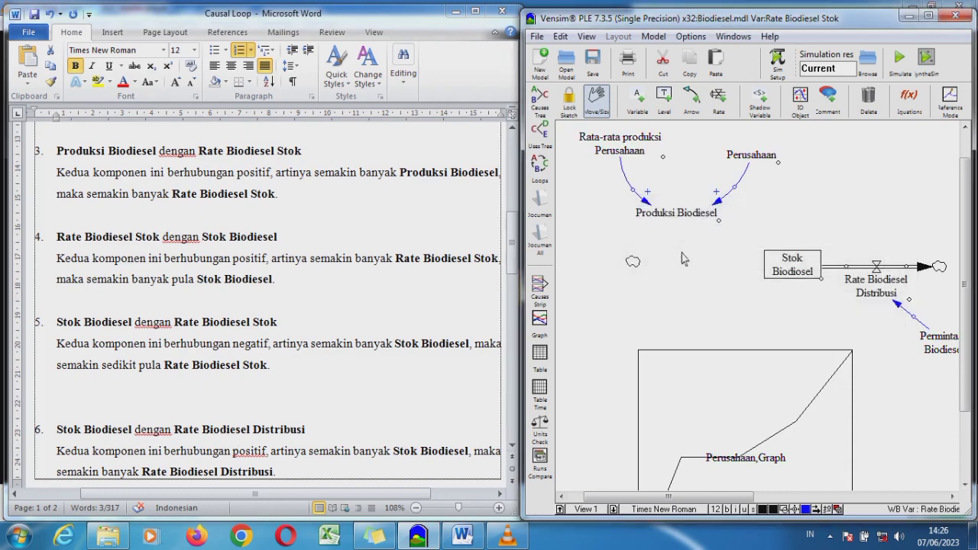
{"action": "key", "text": "ctrl+a"}
{"action": "key", "text": "Delete"}
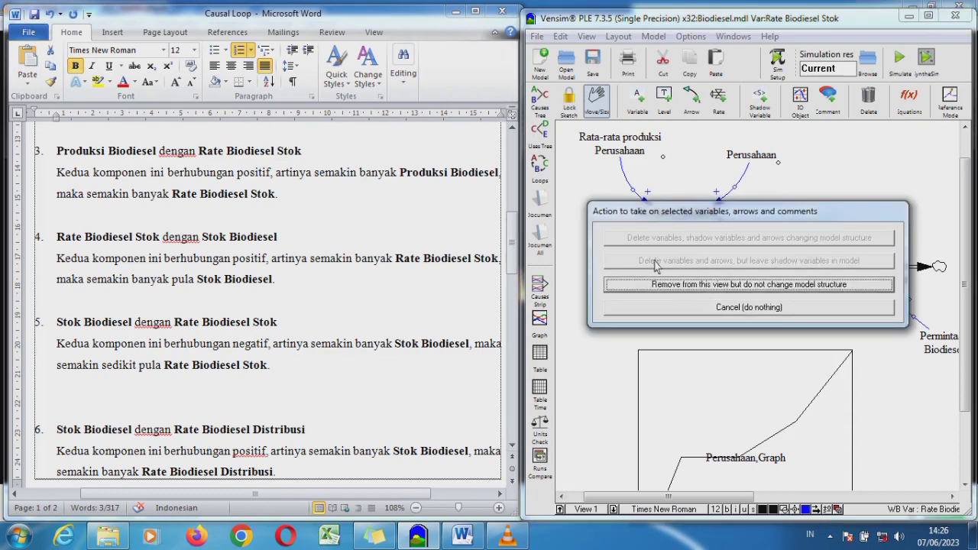
{"action": "left_click", "coordinate": [666, 284]}
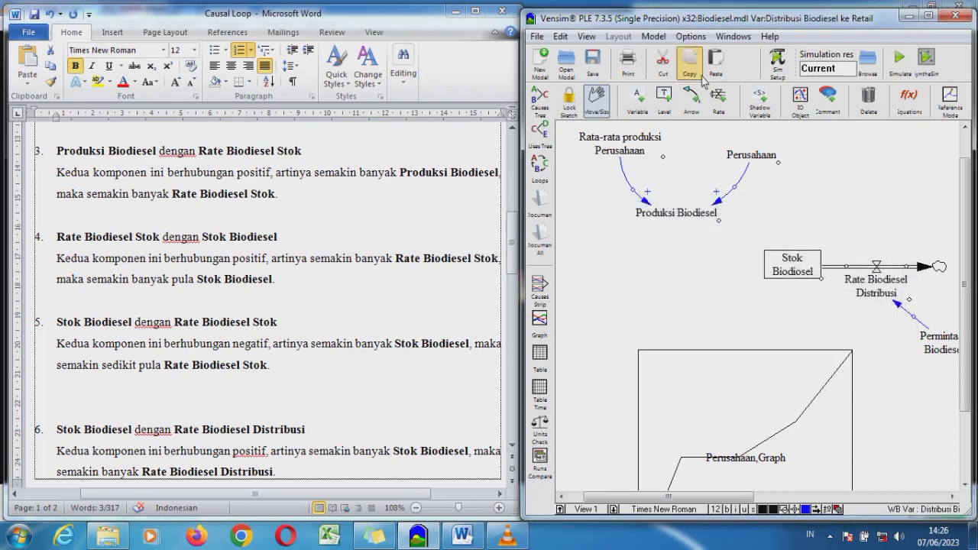
Add a plain variable named Rate Biodiesel Stok below Produksi Biodiesel and nudge it slightly down.
{"action": "left_click", "coordinate": [638, 97]}
{"action": "left_click", "coordinate": [669, 265]}
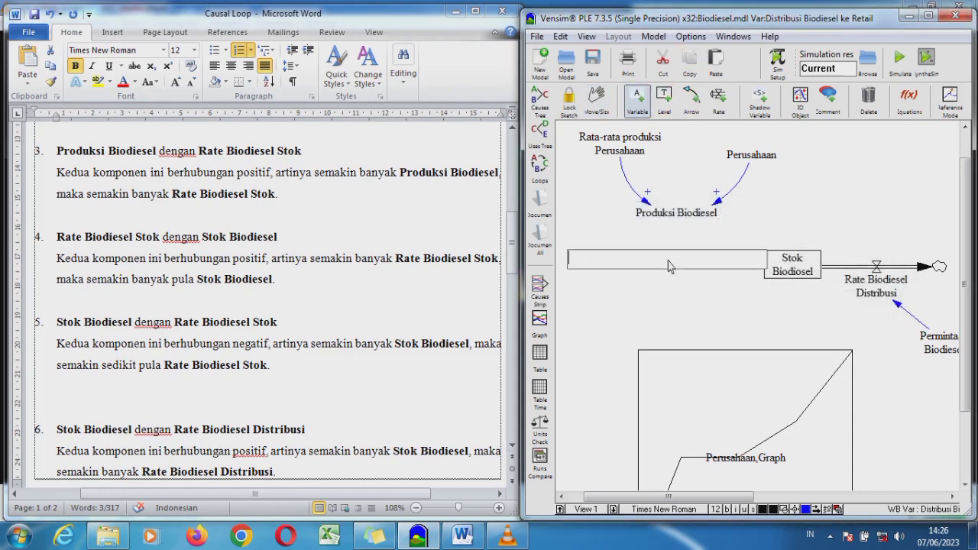
{"action": "key", "text": "ctrl+v"}
{"action": "key", "text": "Return"}
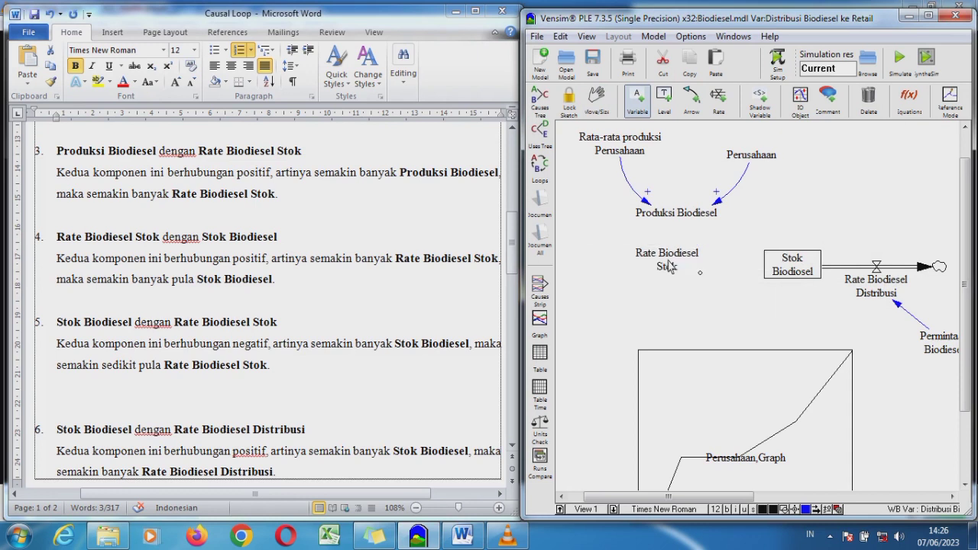
{"action": "left_click_drag", "start_coordinate": [677, 267], "coordinate": [680, 279]}
Draw an arrow from Produksi Biodiesel to Rate Biodiesel Stok, and reposition both variables to leave more space between them.
{"action": "left_click", "coordinate": [692, 98]}
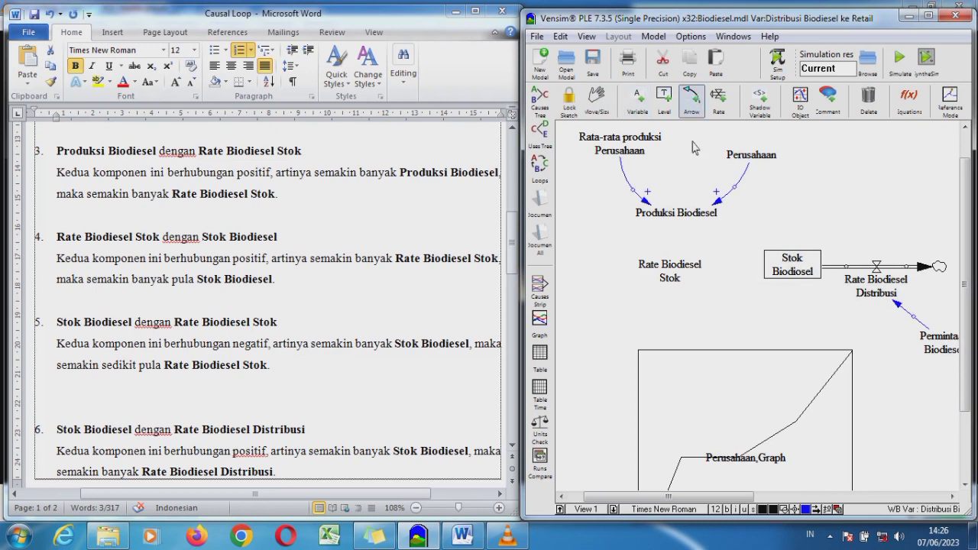
{"action": "left_click", "coordinate": [680, 218]}
{"action": "left_click", "coordinate": [677, 285]}
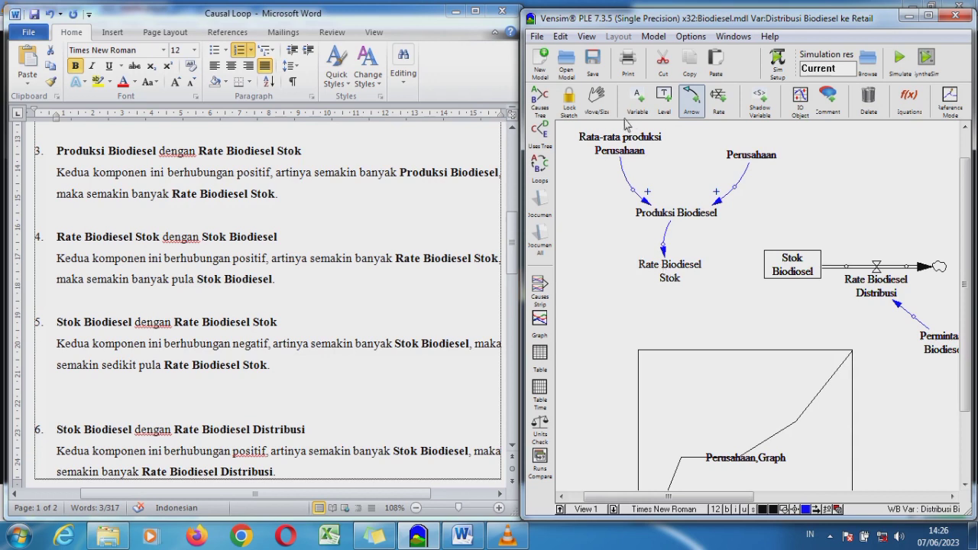
{"action": "left_click", "coordinate": [597, 97]}
{"action": "mouse_move", "coordinate": [675, 281]}
{"action": "left_mouse_down"}
{"action": "mouse_move", "coordinate": [699, 282]}
{"action": "mouse_move", "coordinate": [680, 280]}
{"action": "left_mouse_up"}
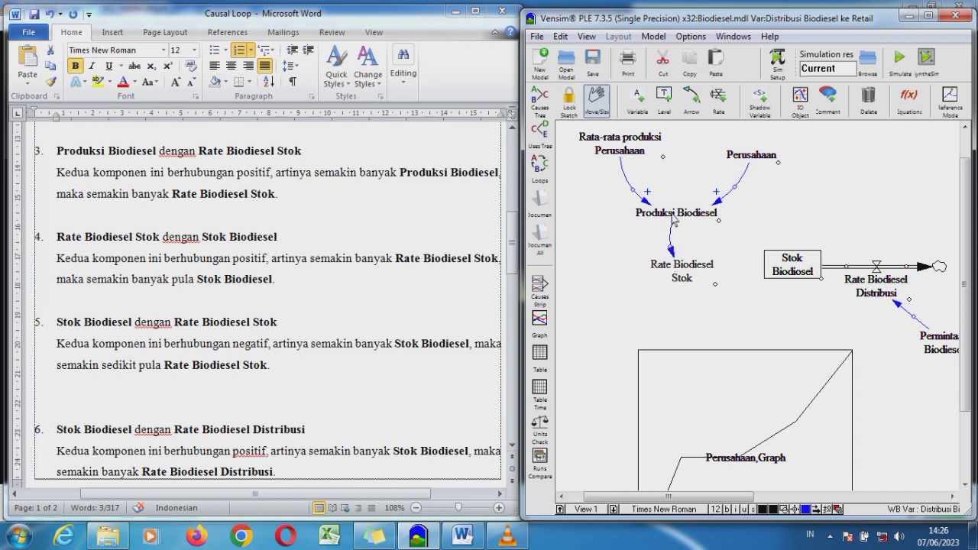
{"action": "left_click_drag", "start_coordinate": [674, 220], "coordinate": [672, 201]}
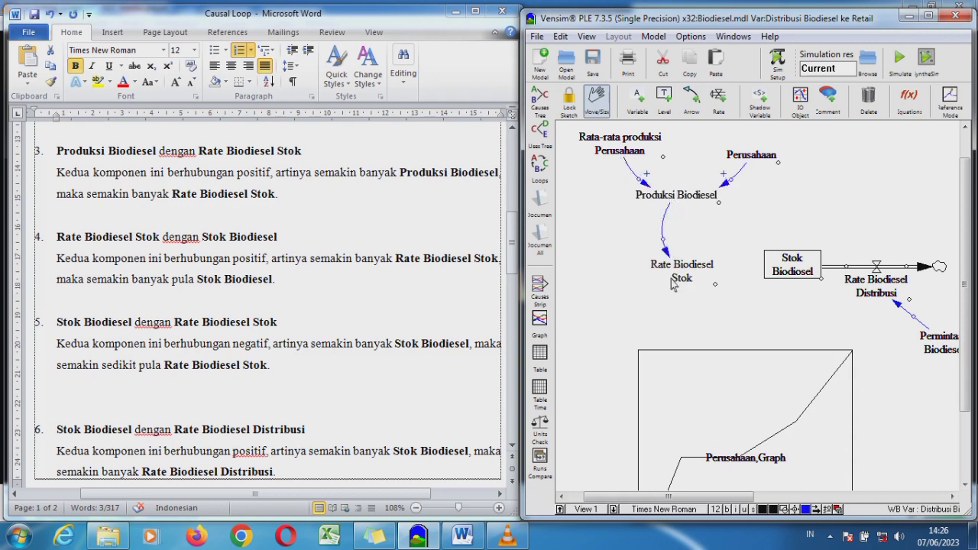
In Word, review item 3's explanation of the relationship and make its word "positif" bold.
{"action": "left_click", "coordinate": [154, 324]}
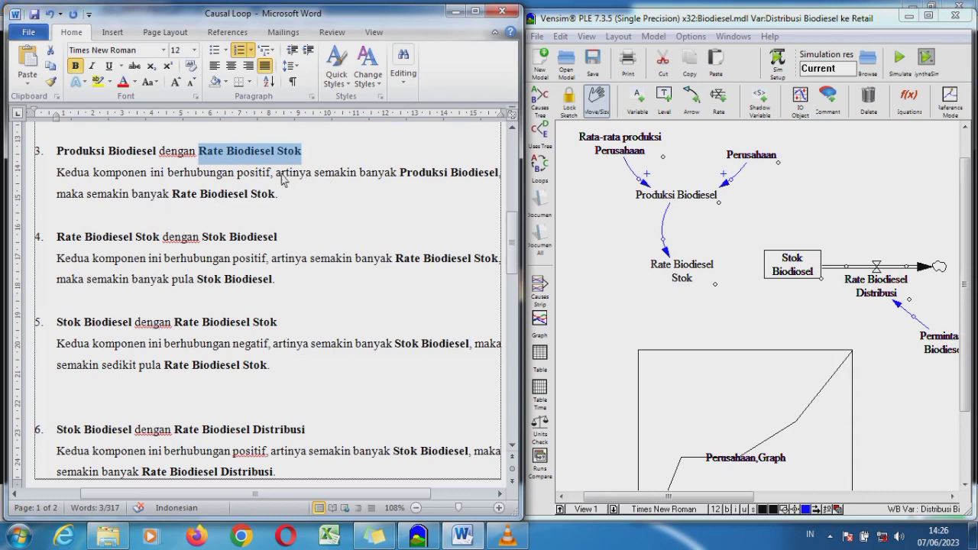
{"action": "left_click_drag", "start_coordinate": [282, 178], "coordinate": [276, 205]}
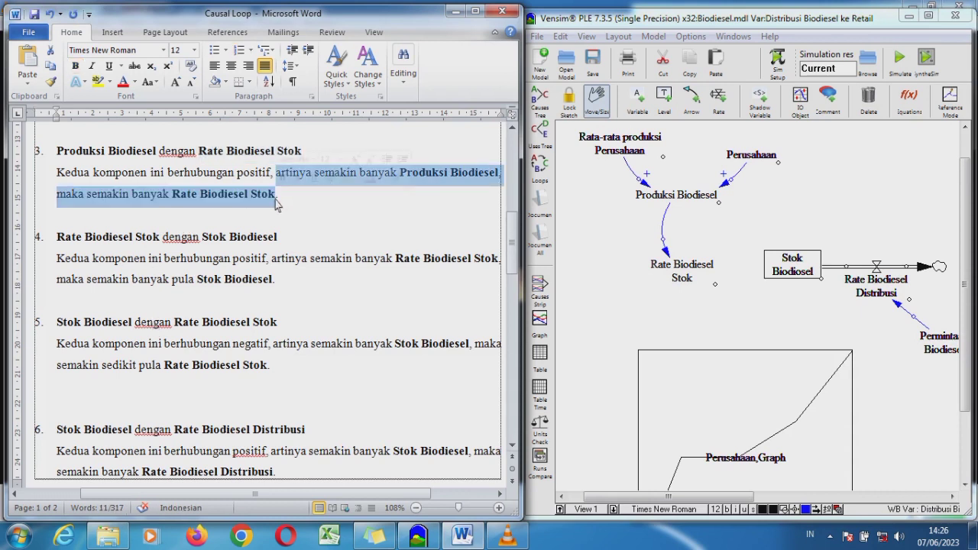
{"action": "left_click_drag", "start_coordinate": [272, 174], "coordinate": [241, 175]}
{"action": "key", "text": "ctrl+b"}
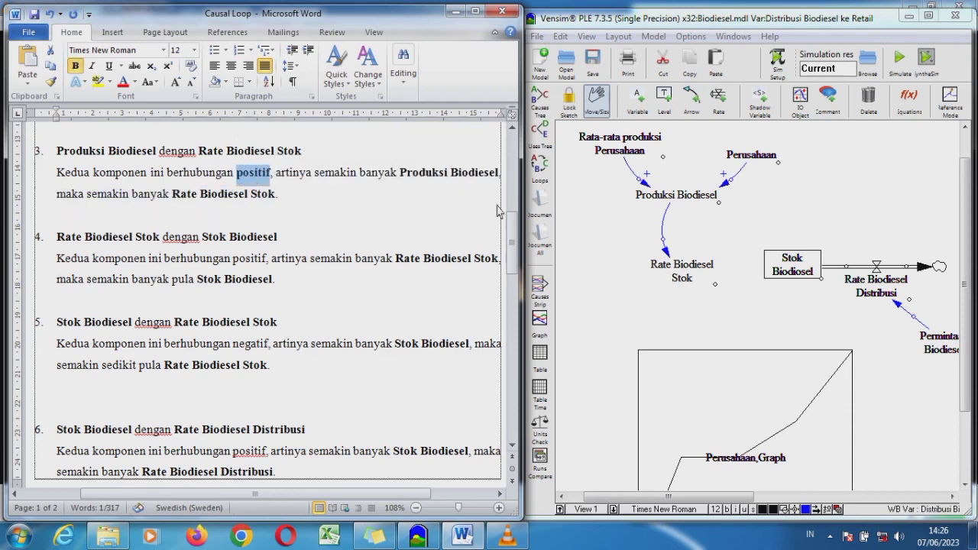
In Vensim, give the arrow from Produksi Biodiesel to Rate Biodiesel Stok a + polarity.
{"action": "left_click", "coordinate": [671, 266]}
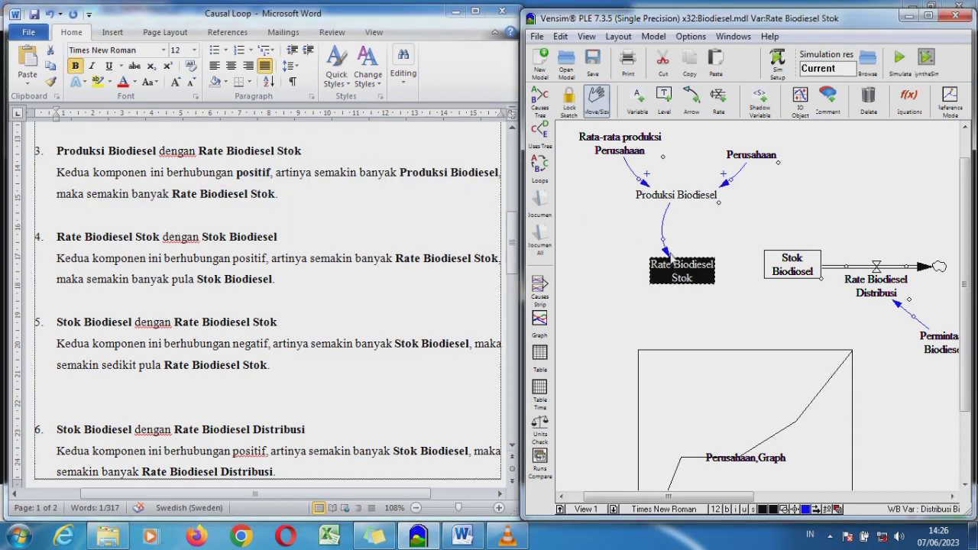
{"action": "left_click", "coordinate": [664, 248]}
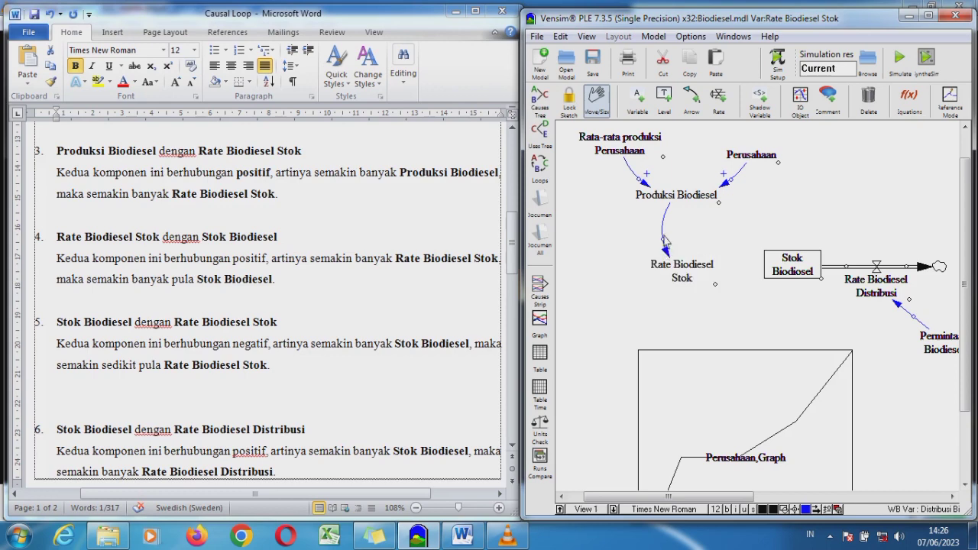
{"action": "left_click", "coordinate": [666, 251]}
{"action": "right_click", "coordinate": [666, 253]}
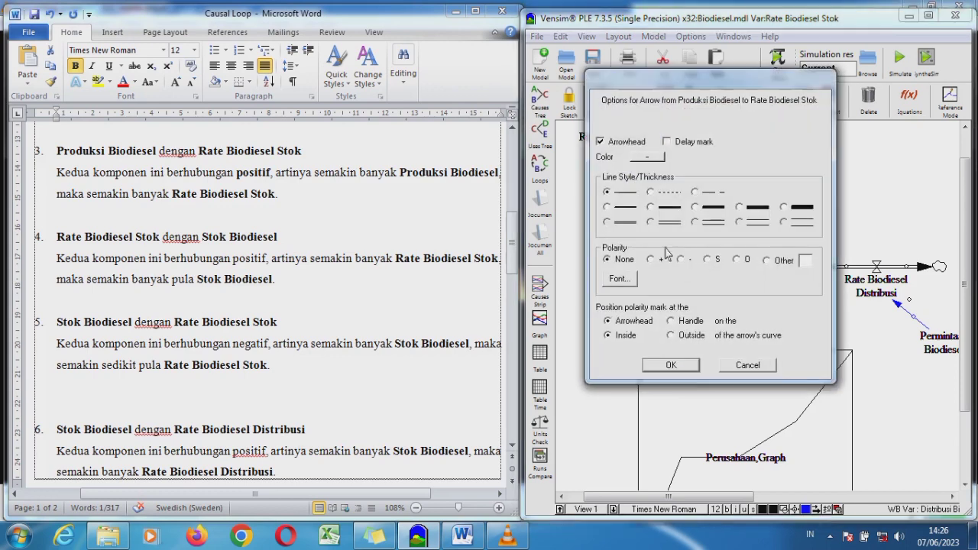
{"action": "left_click", "coordinate": [650, 259]}
{"action": "left_click", "coordinate": [685, 366]}
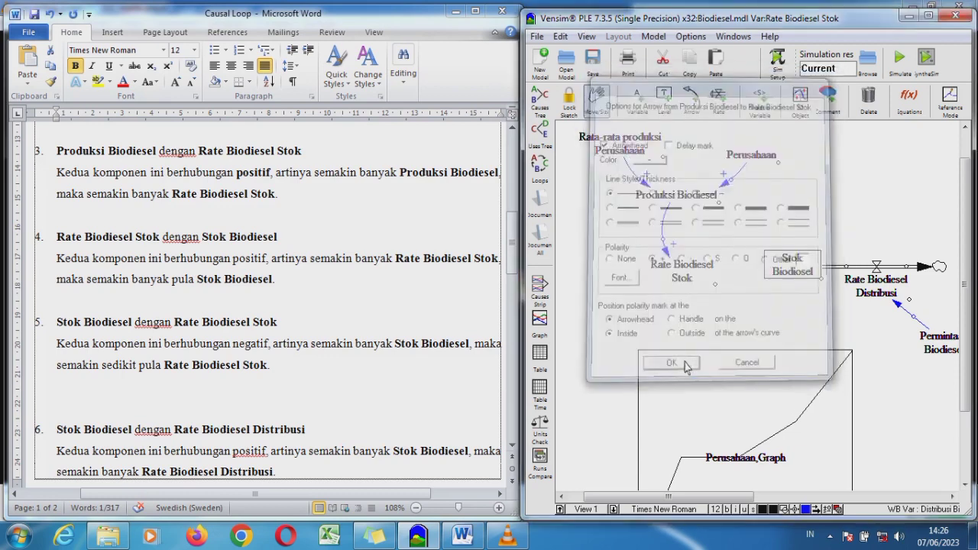
Delete the extra blank line between items 5 and 6 in the Word document.
{"action": "left_click", "coordinate": [326, 226]}
{"action": "left_click_drag", "start_coordinate": [513, 227], "coordinate": [513, 242]}
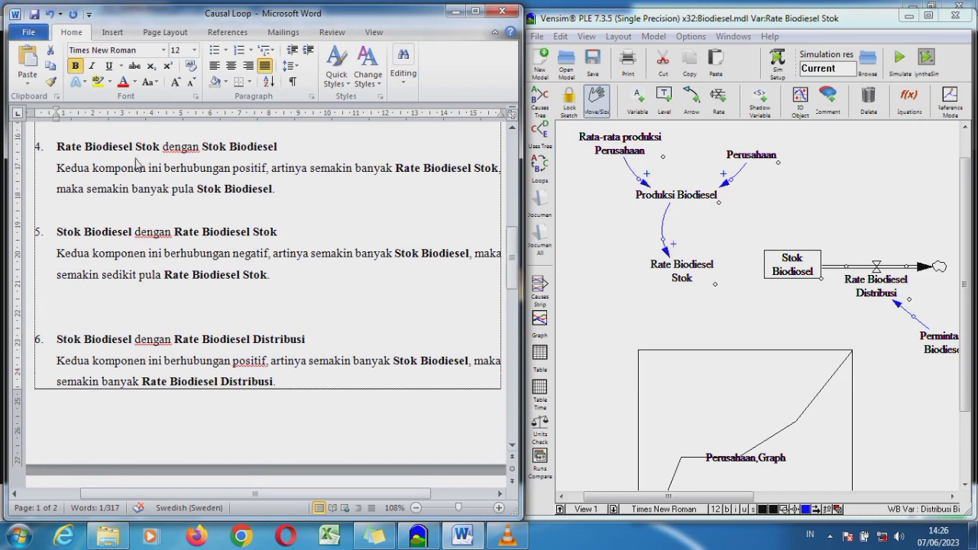
{"action": "left_click", "coordinate": [107, 287]}
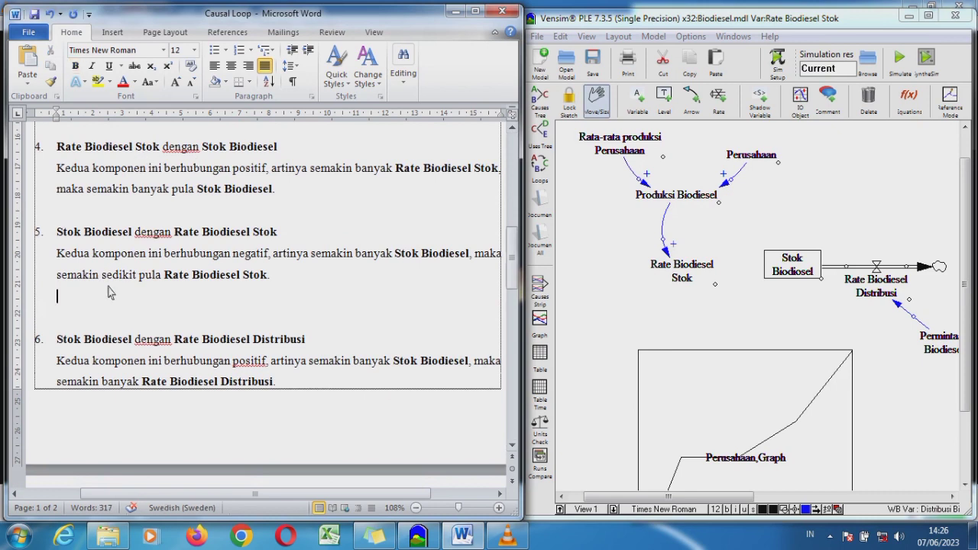
{"action": "key", "text": "Delete"}
Match item 4's heading with Rate Biodiesel Stok and Stok Biodiosel in the Vensim diagram, and select "Stok Biodiesel" in the heading.
{"action": "left_click_drag", "start_coordinate": [282, 147], "coordinate": [59, 147]}
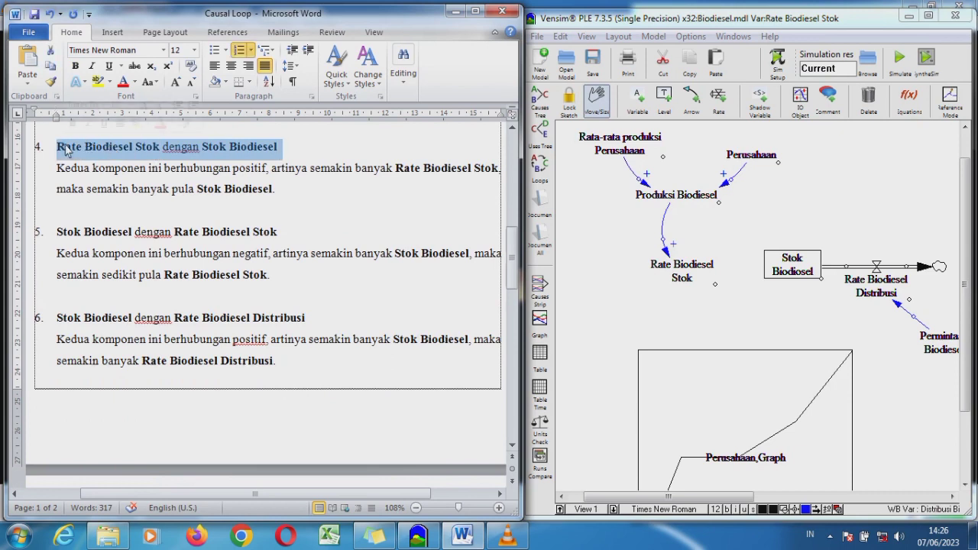
{"action": "left_click", "coordinate": [678, 270]}
{"action": "left_click", "coordinate": [802, 274]}
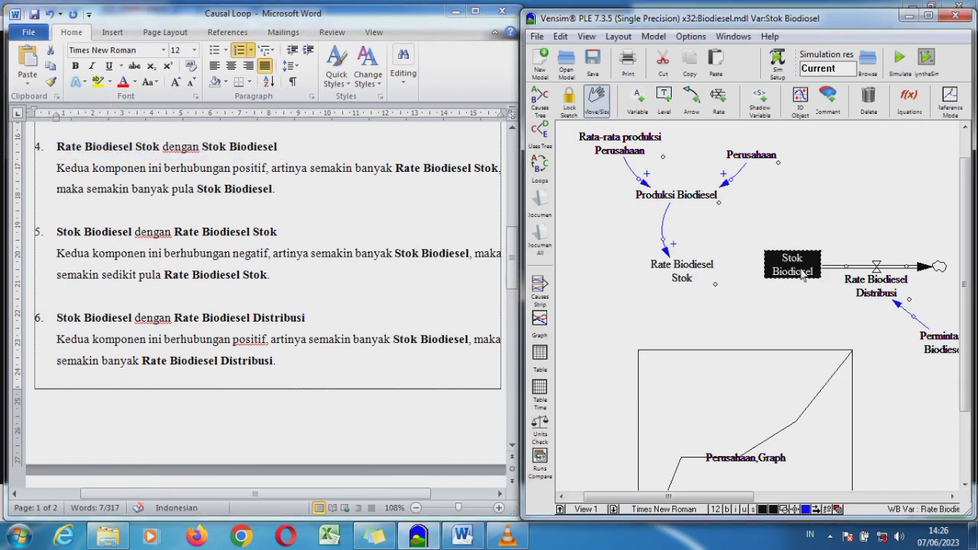
{"action": "left_click", "coordinate": [206, 150]}
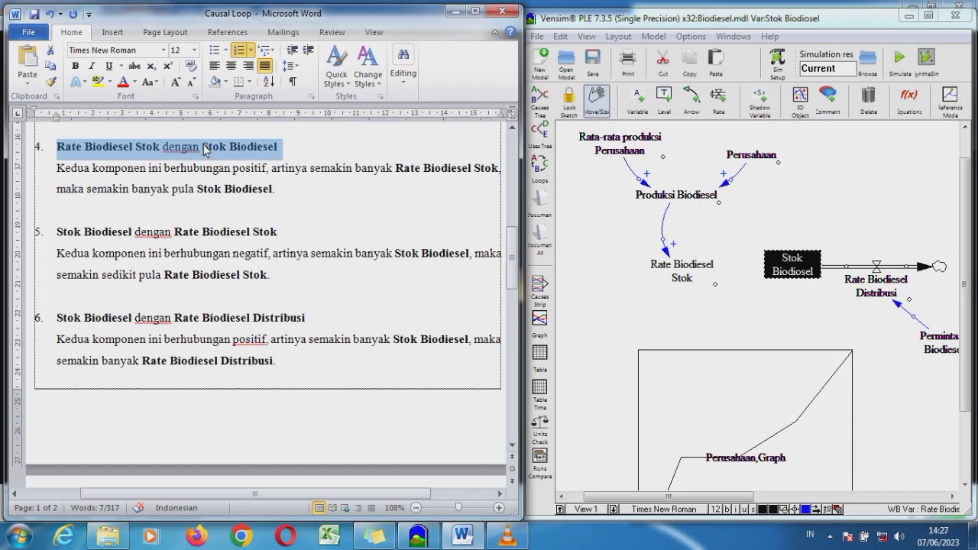
{"action": "left_click_drag", "start_coordinate": [202, 147], "coordinate": [283, 148]}
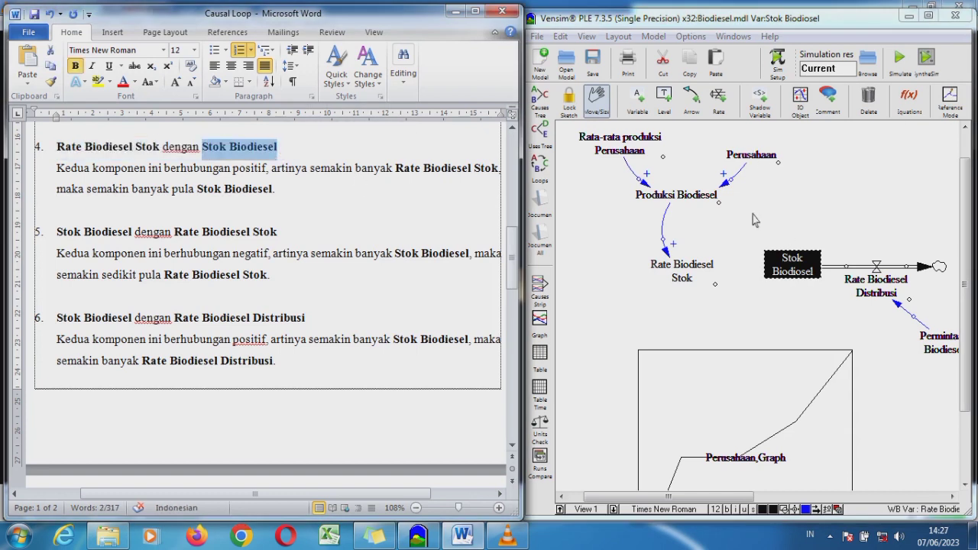
In Vensim, delete the boxed Stok Biodiosel level and its connections from the model structure.
{"action": "left_click", "coordinate": [787, 274]}
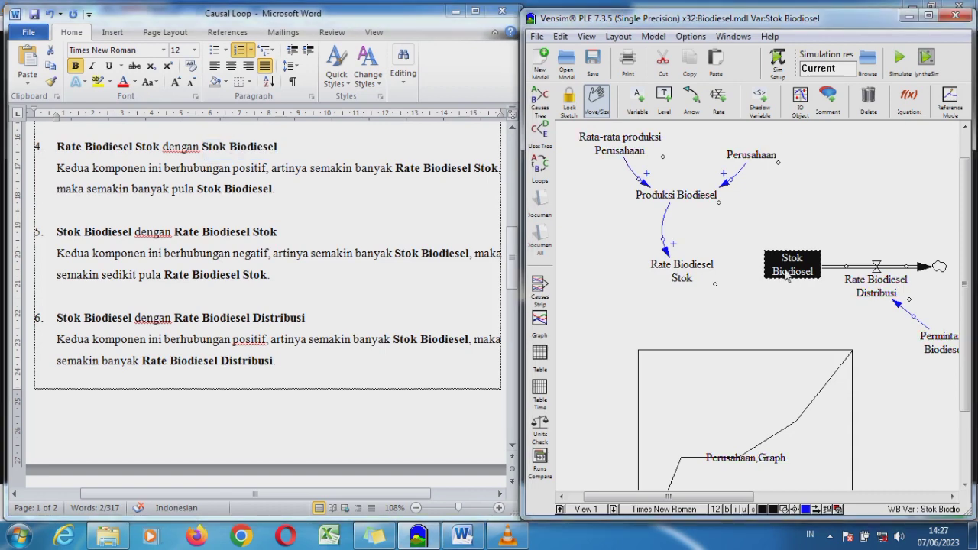
{"action": "key", "text": "Delete"}
{"action": "left_click", "coordinate": [706, 243]}
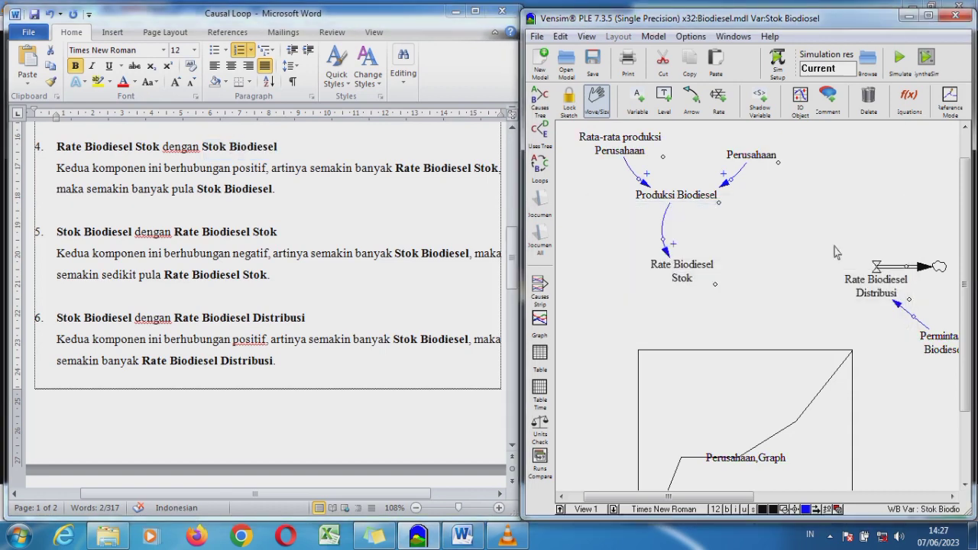
Add a variable named Stok Biodiesel between Rate Biodiesel Stok and Rate Biodiesel Distribusi.
{"action": "left_click", "coordinate": [642, 102]}
{"action": "left_click", "coordinate": [777, 266]}
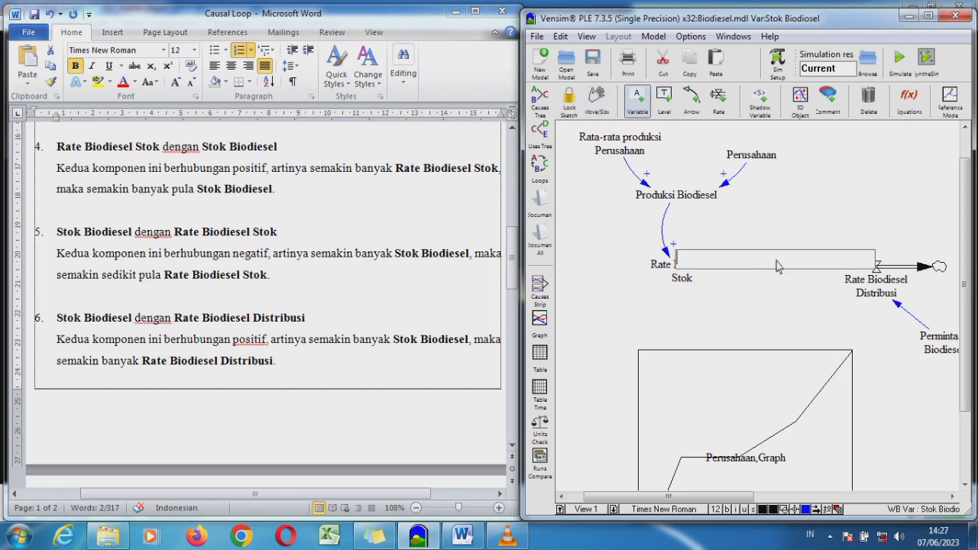
{"action": "type", "text": "Stok Biodiesel"}
{"action": "key", "text": "Return"}
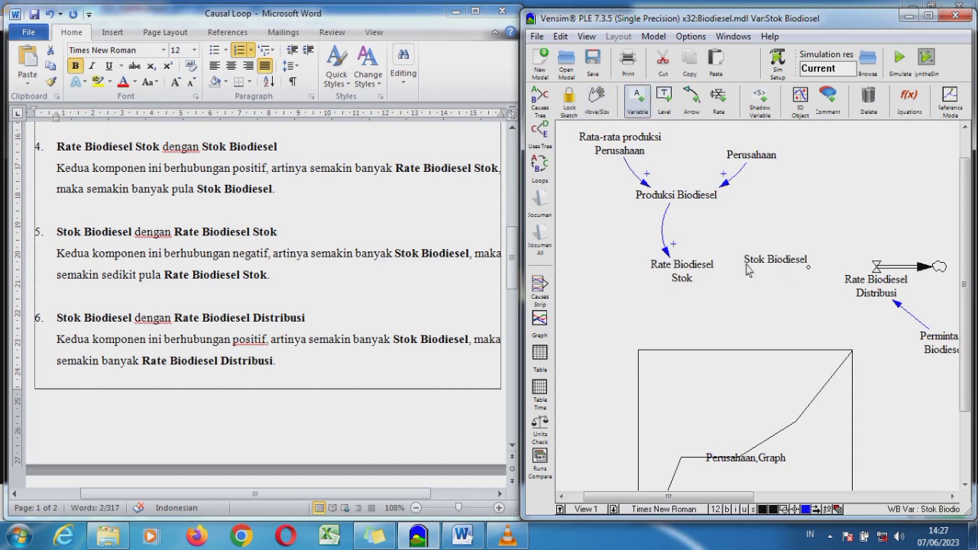
{"action": "left_click", "coordinate": [780, 268]}
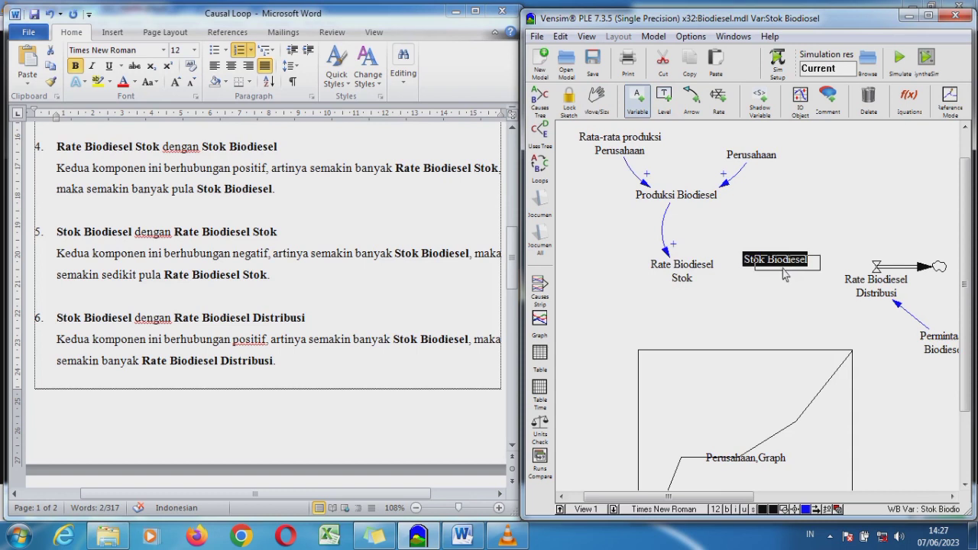
{"action": "key", "text": "Return"}
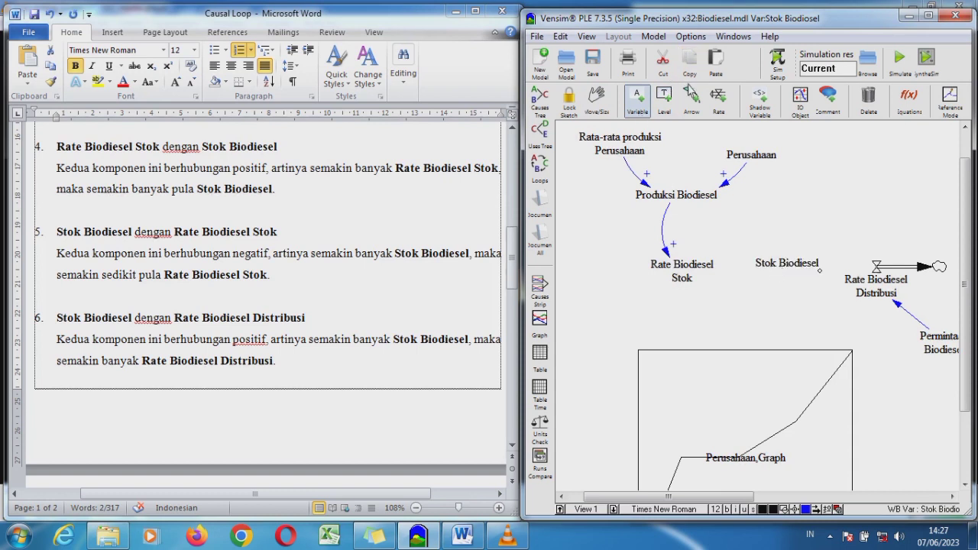
Draw a curved arrow arching upward from Rate Biodiesel Stok to Stok Biodiesel.
{"action": "left_click", "coordinate": [692, 95]}
{"action": "left_click", "coordinate": [687, 263]}
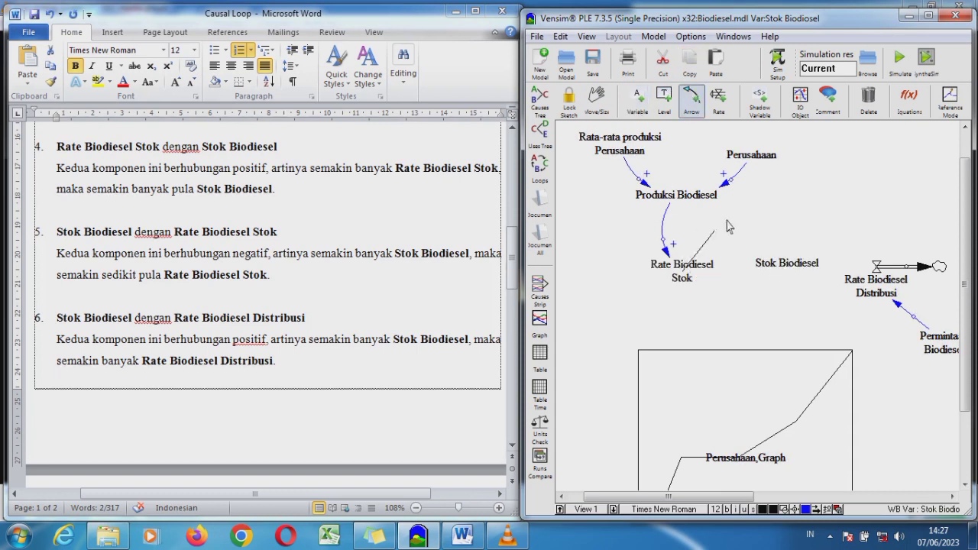
{"action": "left_click", "coordinate": [787, 262]}
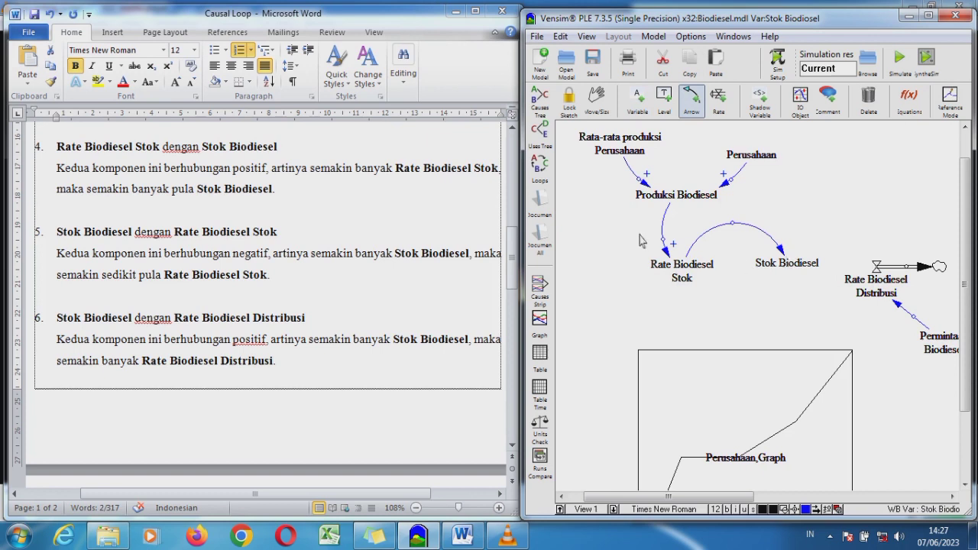
In the Word document, try replacing both occurrences of "banyak" in item 4's explanation with "Sedikit" and "sedikit".
{"action": "key", "text": "alt+Tab"}
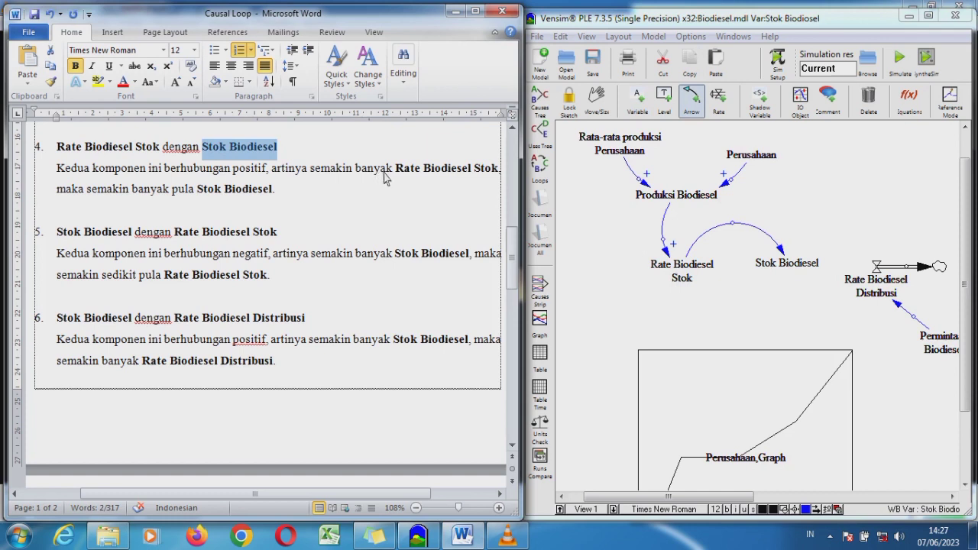
{"action": "left_click_drag", "start_coordinate": [392, 175], "coordinate": [355, 171]}
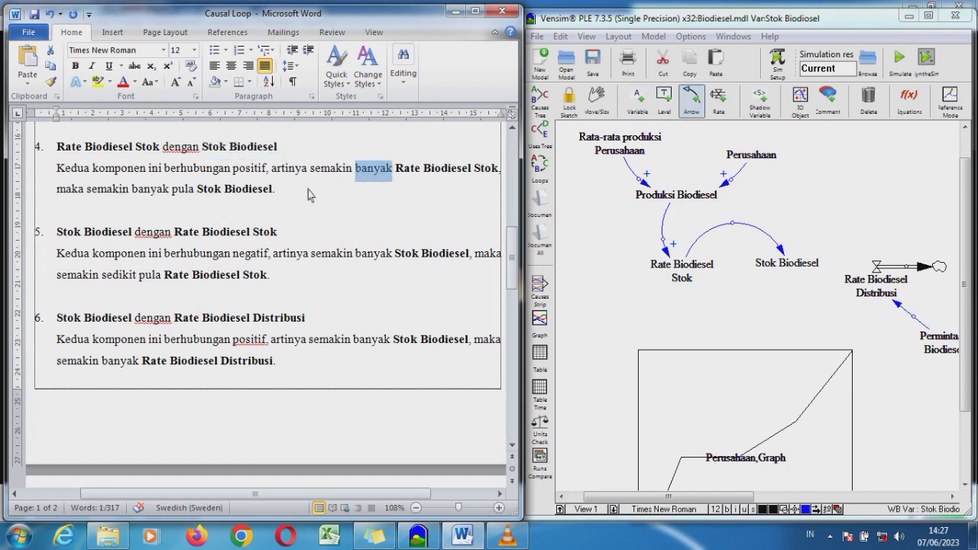
{"action": "type", "text": "Sekit"}
{"action": "key", "text": "BackSpace"}
{"action": "key", "text": "BackSpace"}
{"action": "key", "text": "BackSpace"}
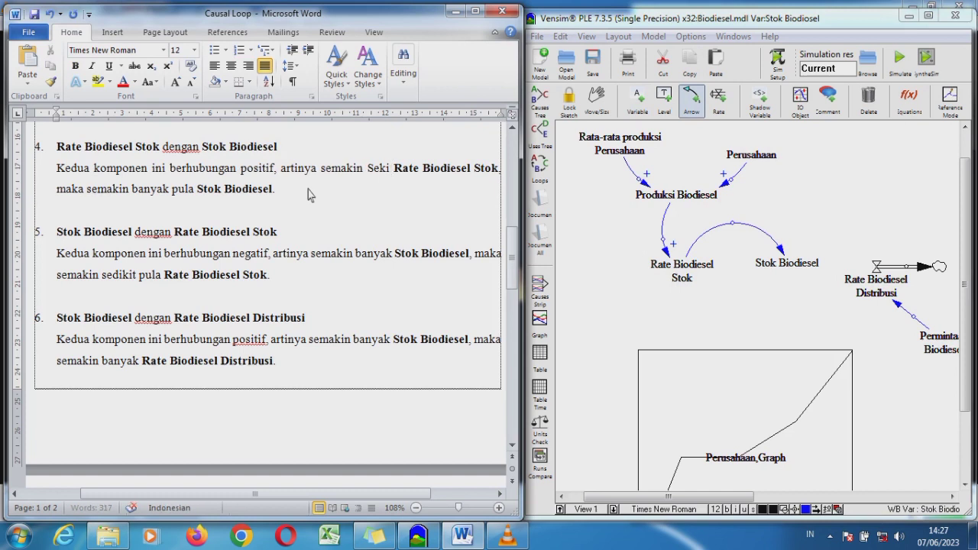
{"action": "type", "text": "dikit"}
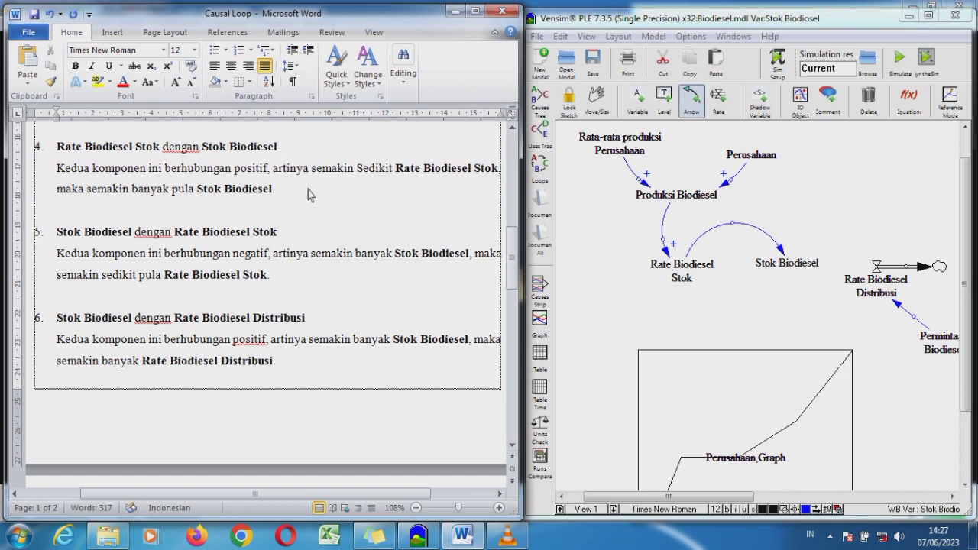
{"action": "double_click", "coordinate": [169, 196]}
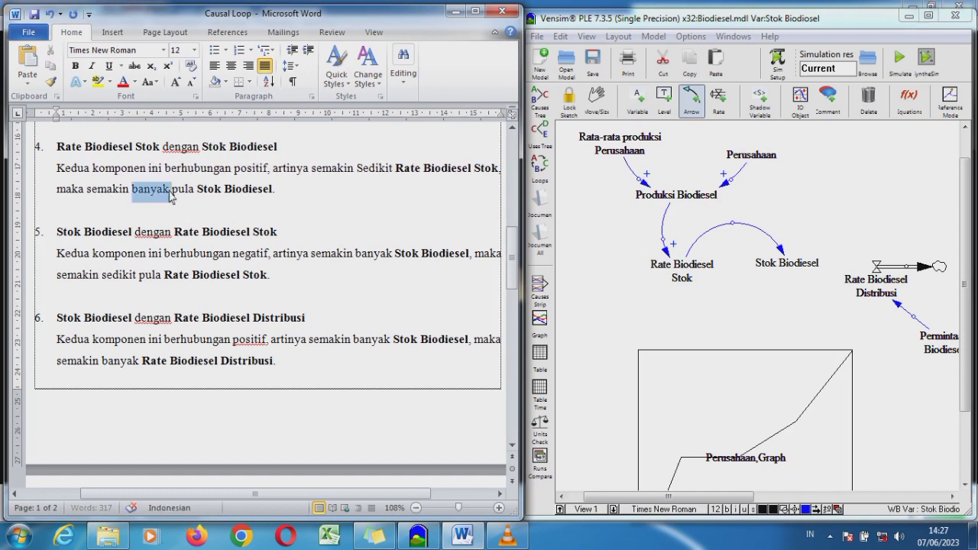
{"action": "key", "text": "BackSpace"}
{"action": "type", "text": "sedikit"}
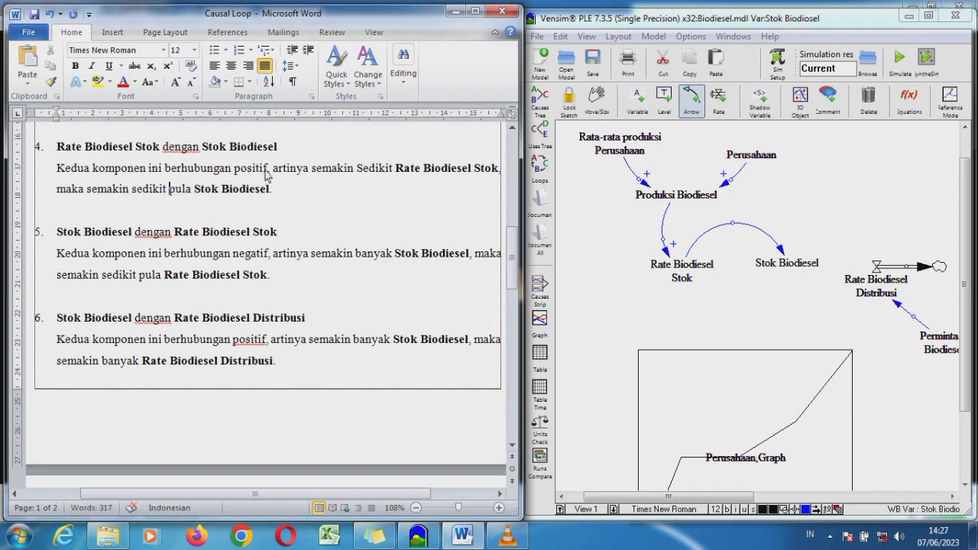
Restore "banyak" in both places in item 4's explanation, undoing the trial wording.
{"action": "key", "text": "BackSpace"}
{"action": "key", "text": "BackSpace"}
{"action": "key", "text": "BackSpace"}
{"action": "key", "text": "BackSpace"}
{"action": "key", "text": "BackSpace"}
{"action": "key", "text": "BackSpace"}
{"action": "key", "text": "BackSpace"}
{"action": "key", "text": "BackSpace"}
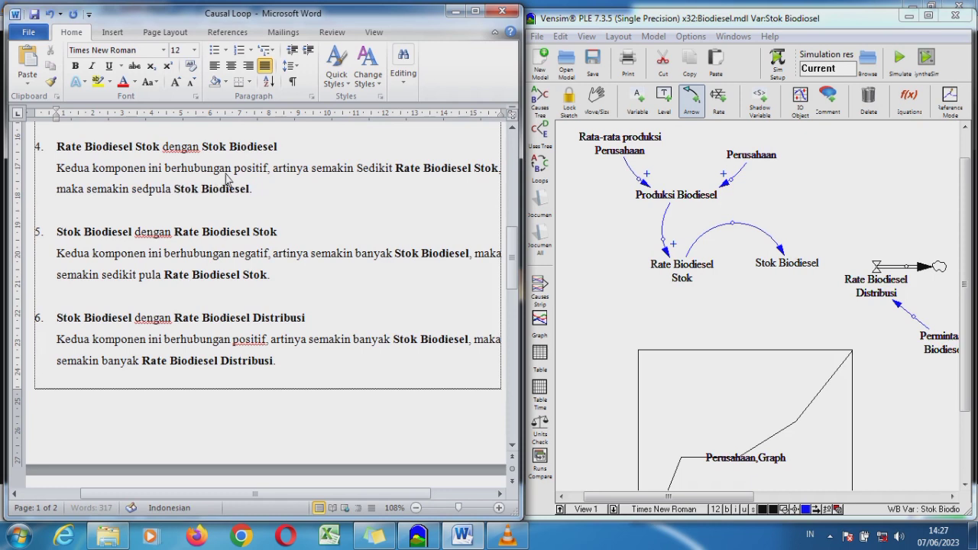
{"action": "type", "text": "banyak"}
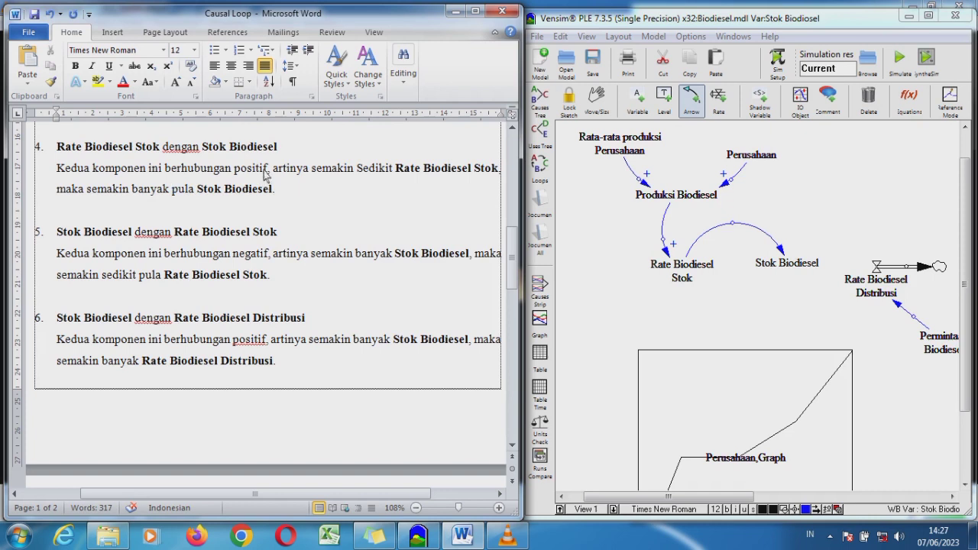
{"action": "key", "text": "ctrl+z"}
{"action": "key", "text": "ctrl+z"}
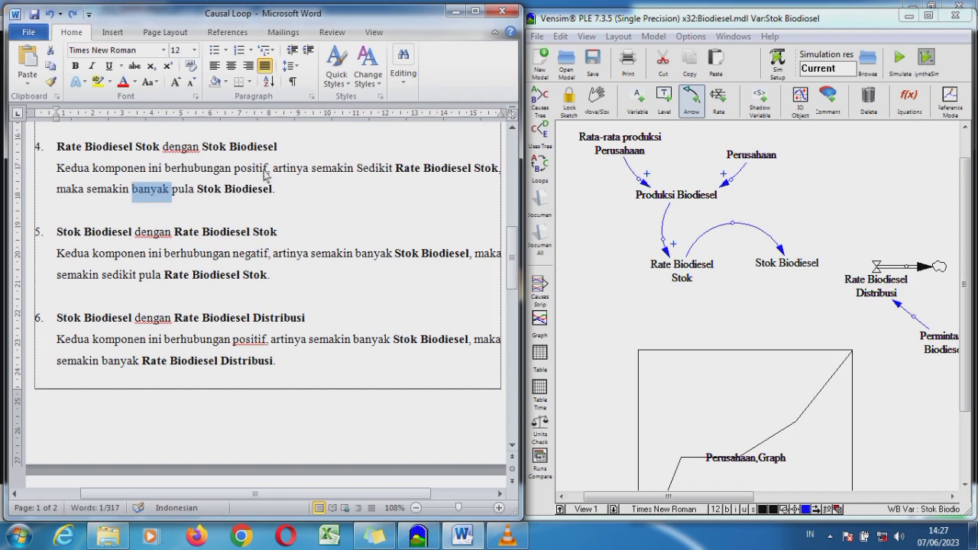
{"action": "key", "text": "ctrl+z"}
Make the word "positif" bold in item 4's explanation.
{"action": "left_click_drag", "start_coordinate": [267, 174], "coordinate": [235, 174]}
{"action": "key", "text": "ctrl+b"}
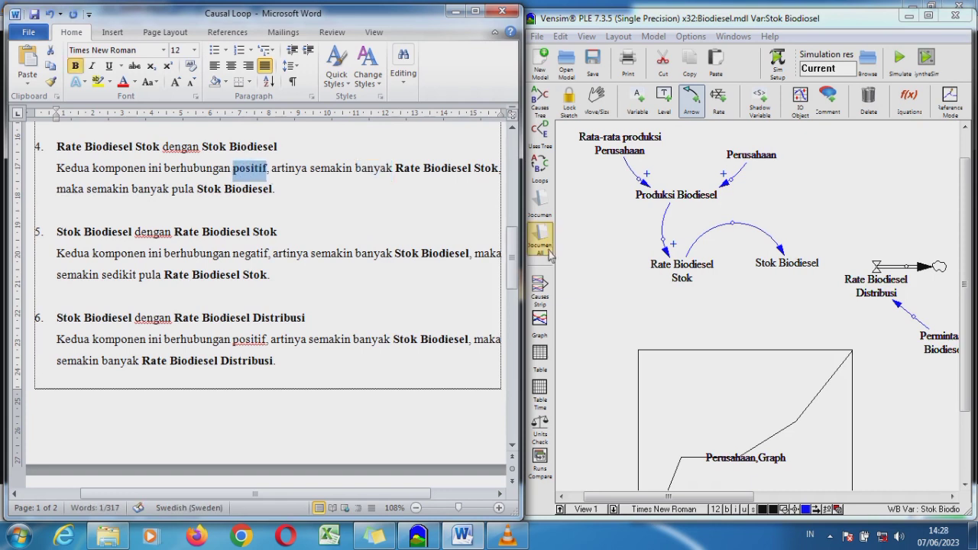
In Vensim, give the arrow from Rate Biodiesel Stok to Stok Biodiesel a + polarity.
{"action": "left_click", "coordinate": [781, 251]}
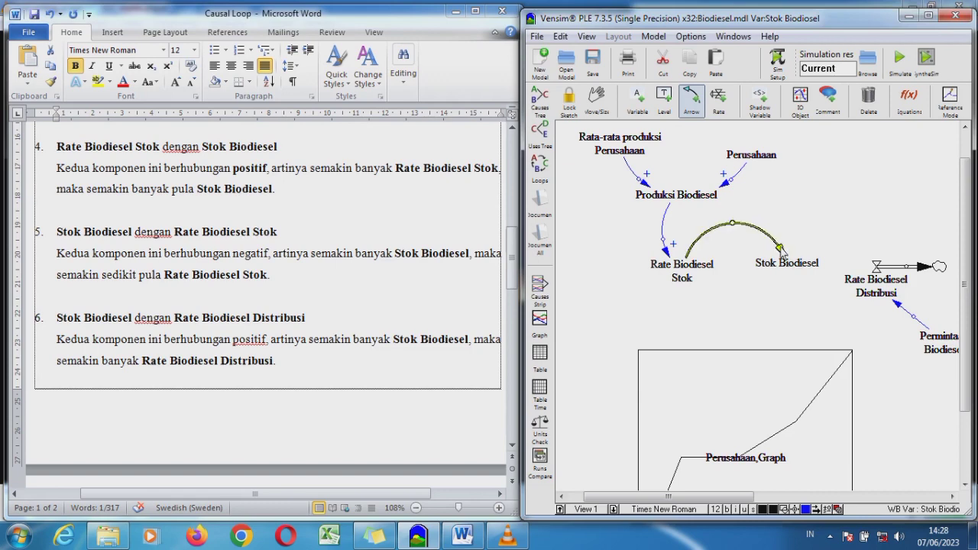
{"action": "right_click", "coordinate": [781, 251]}
{"action": "left_click", "coordinate": [655, 262]}
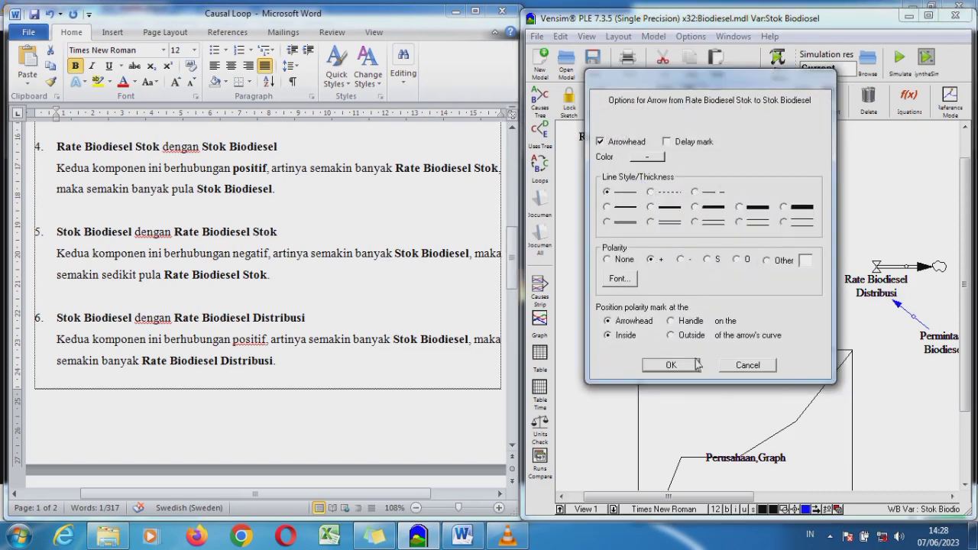
{"action": "left_click", "coordinate": [673, 366]}
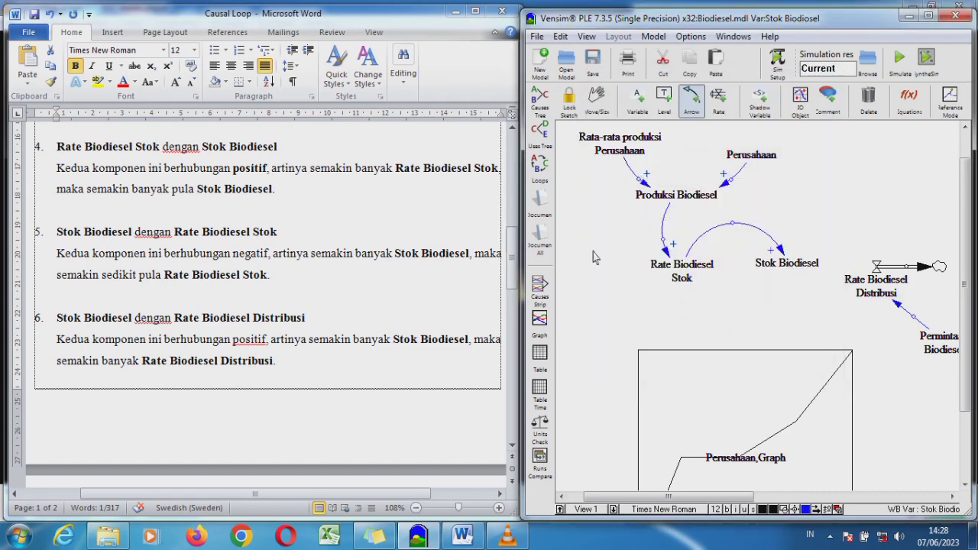
In the Word document, read item 5's heading and its explanation of how Stok Biodiesel affects Rate Biodiesel Stok, selecting each passage.
{"action": "left_click", "coordinate": [191, 233]}
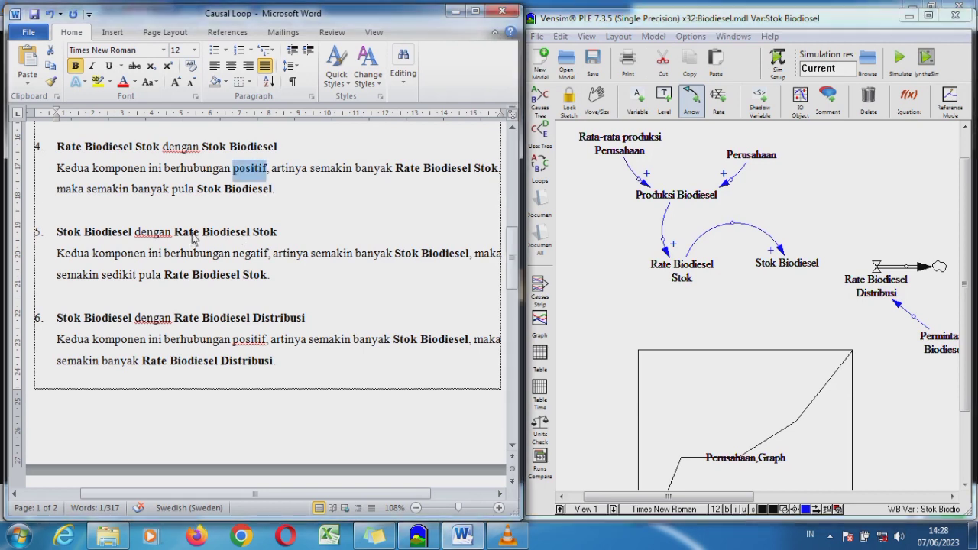
{"action": "left_click_drag", "start_coordinate": [57, 235], "coordinate": [280, 239]}
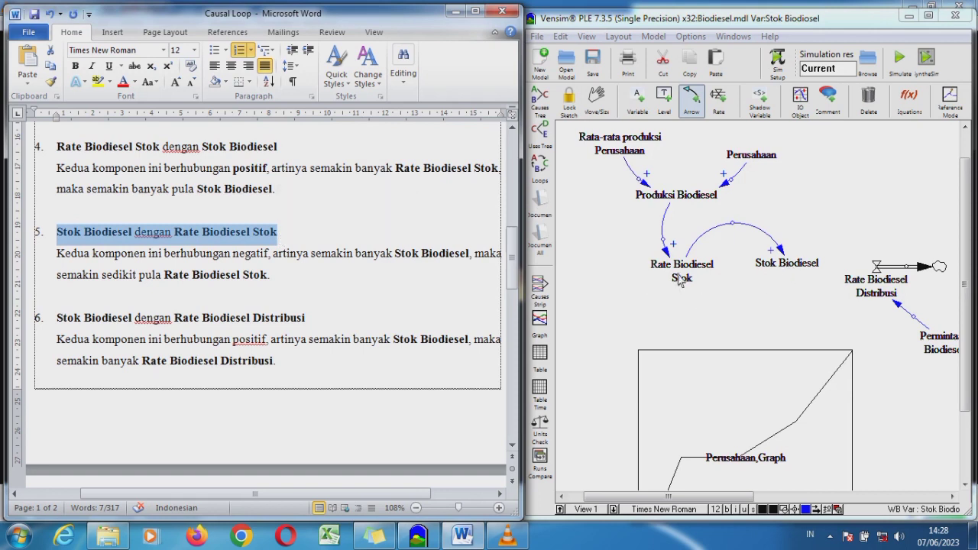
{"action": "left_click", "coordinate": [268, 261]}
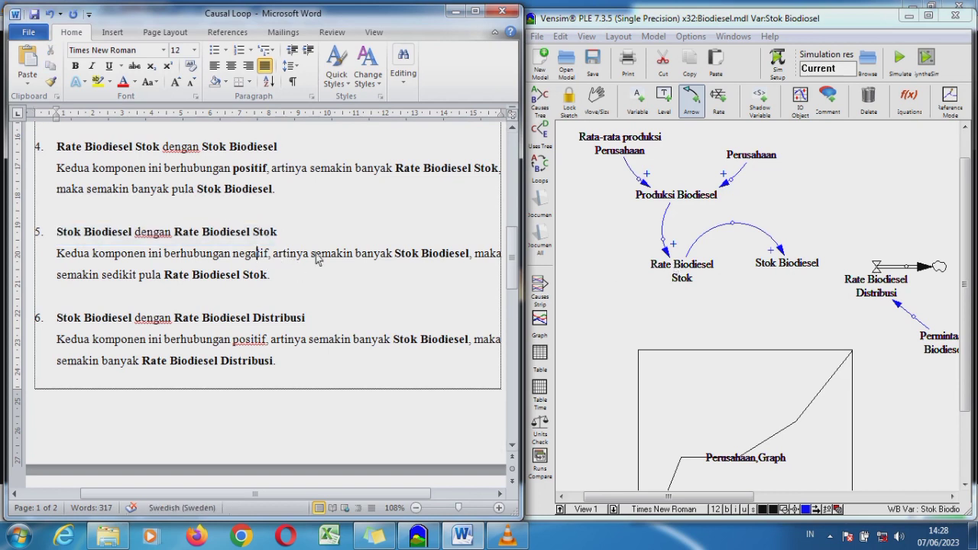
{"action": "left_click_drag", "start_coordinate": [311, 254], "coordinate": [271, 281]}
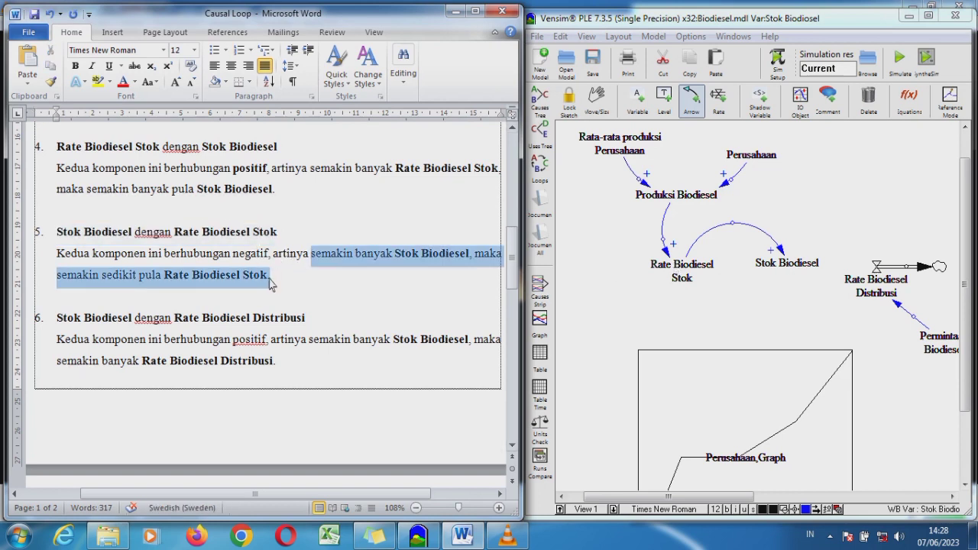
Try replacing "sedikit" with "banyak" in item 5's explanation and changing the new word's font color.
{"action": "left_click", "coordinate": [126, 281]}
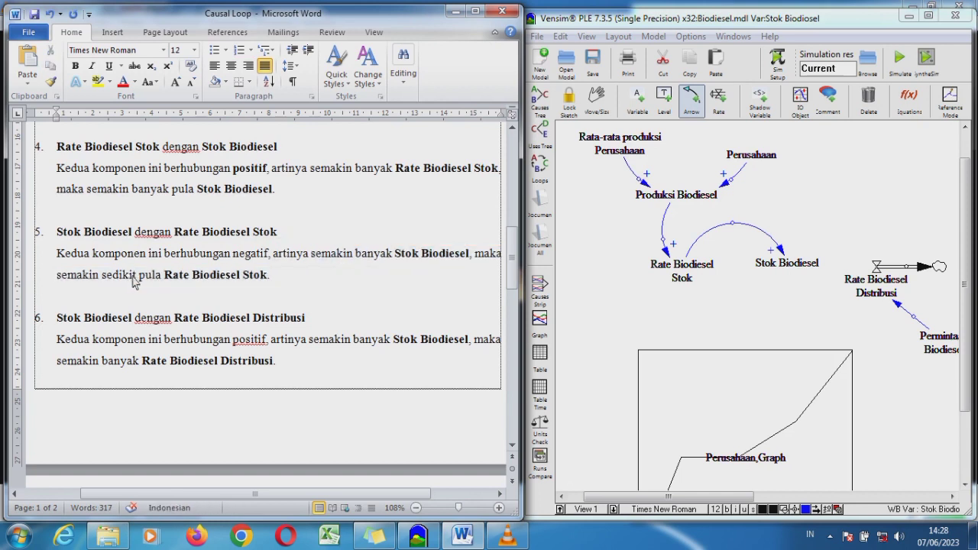
{"action": "key", "text": "BackSpace"}
{"action": "key", "text": "BackSpace"}
{"action": "key", "text": "BackSpace"}
{"action": "key", "text": "BackSpace"}
{"action": "key", "text": "BackSpace"}
{"action": "key", "text": "BackSpace"}
{"action": "key", "text": "BackSpace"}
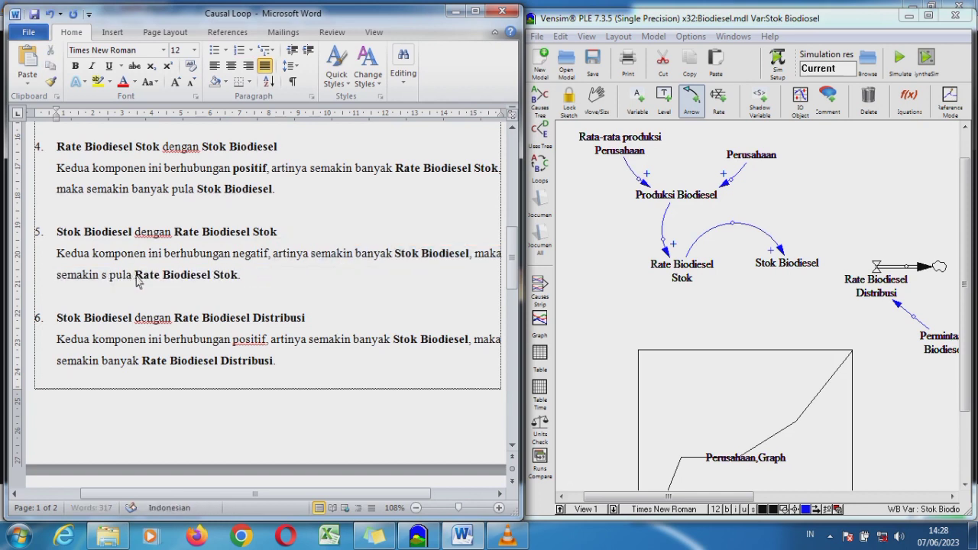
{"action": "type", "text": "banyak"}
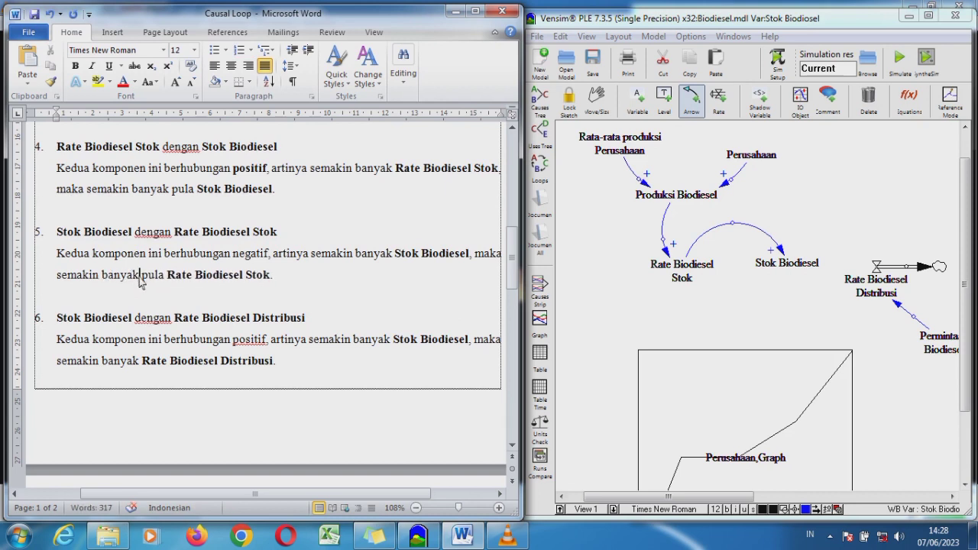
{"action": "left_click_drag", "start_coordinate": [141, 281], "coordinate": [101, 282]}
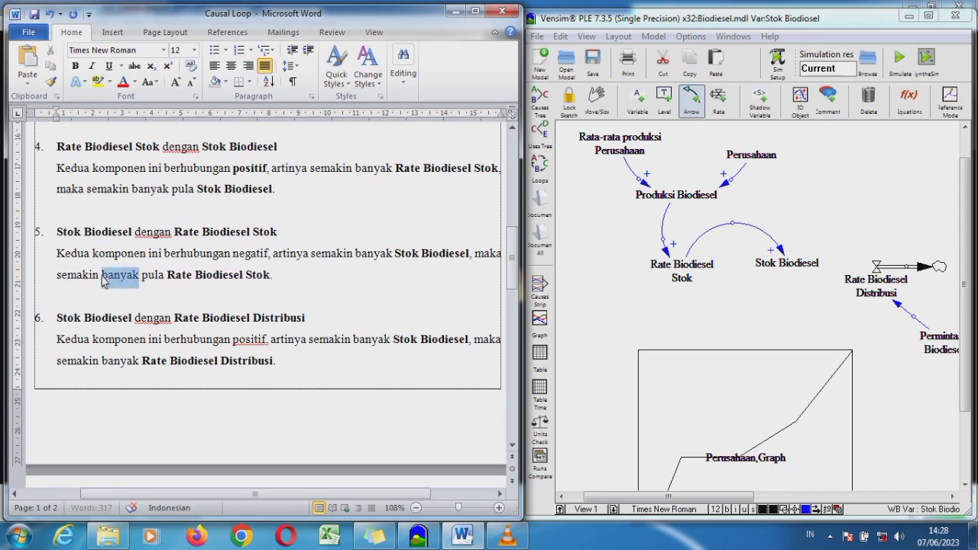
{"action": "left_click", "coordinate": [123, 84]}
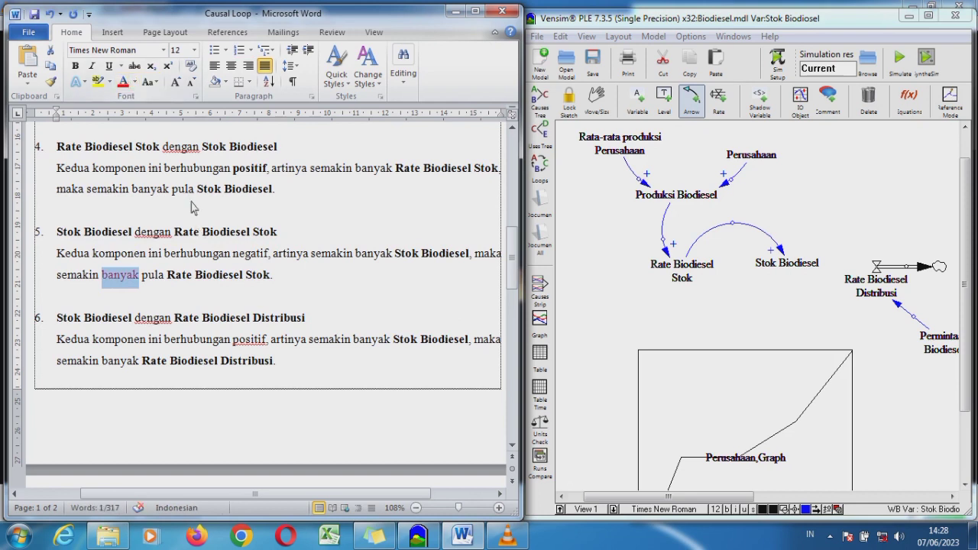
Undo the trial color and wording in item 5's explanation, restoring "sedikit".
{"action": "left_click", "coordinate": [247, 277]}
{"action": "key", "text": "ctrl+z"}
{"action": "type", "text": "sedikit"}
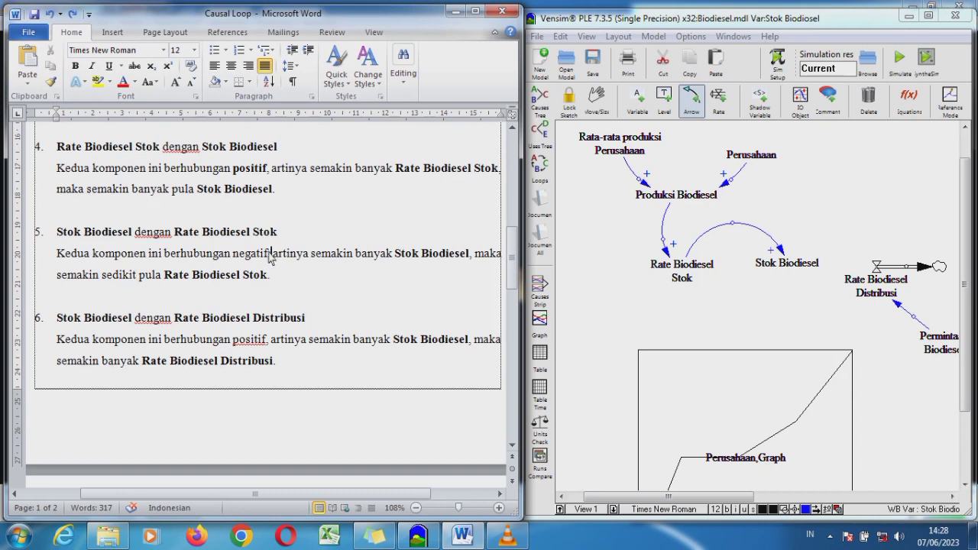
Make "negatif," bold in item 5's explanation and compare it with "positif" in item 4 by selecting each word.
{"action": "left_click_drag", "start_coordinate": [272, 258], "coordinate": [234, 256]}
{"action": "key", "text": "ctrl+b"}
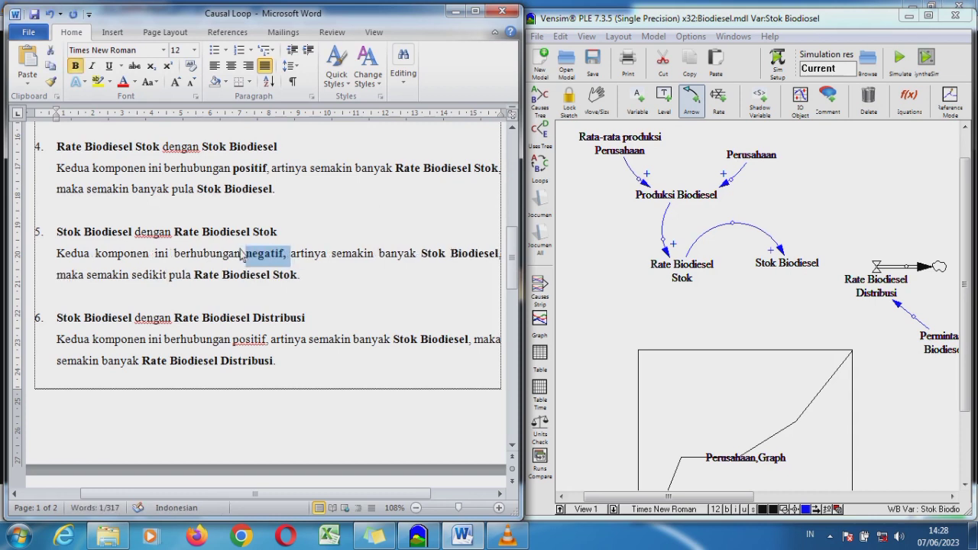
{"action": "left_click", "coordinate": [294, 276]}
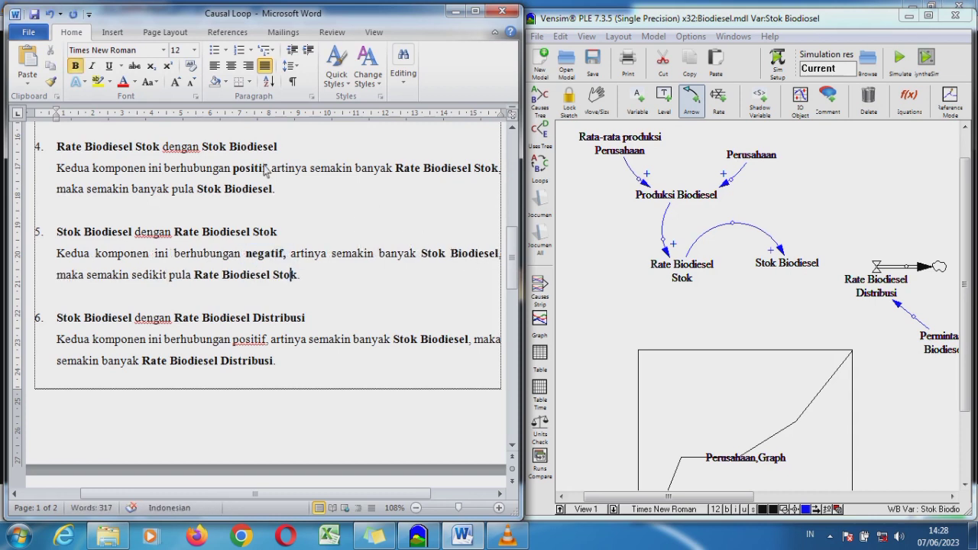
{"action": "left_click_drag", "start_coordinate": [266, 172], "coordinate": [233, 171]}
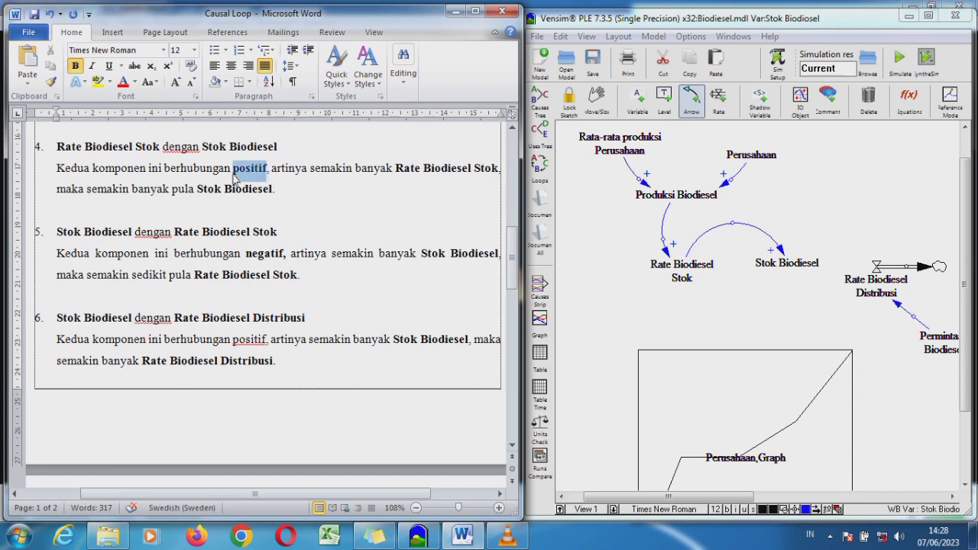
{"action": "left_click_drag", "start_coordinate": [285, 258], "coordinate": [248, 258]}
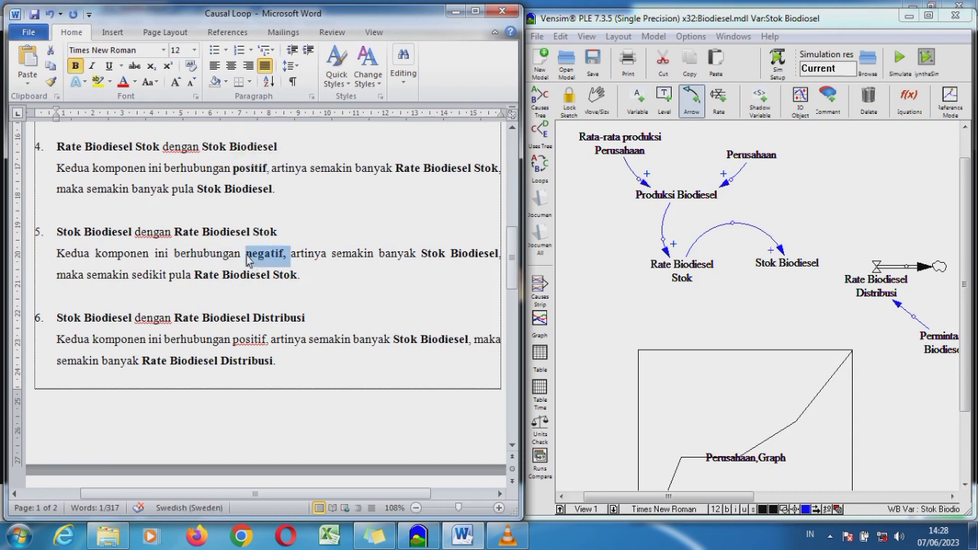
In Vensim, draw a curved arrow arching downward from Stok Biodiesel back to Rate Biodiesel Stok.
{"action": "left_click", "coordinate": [794, 268]}
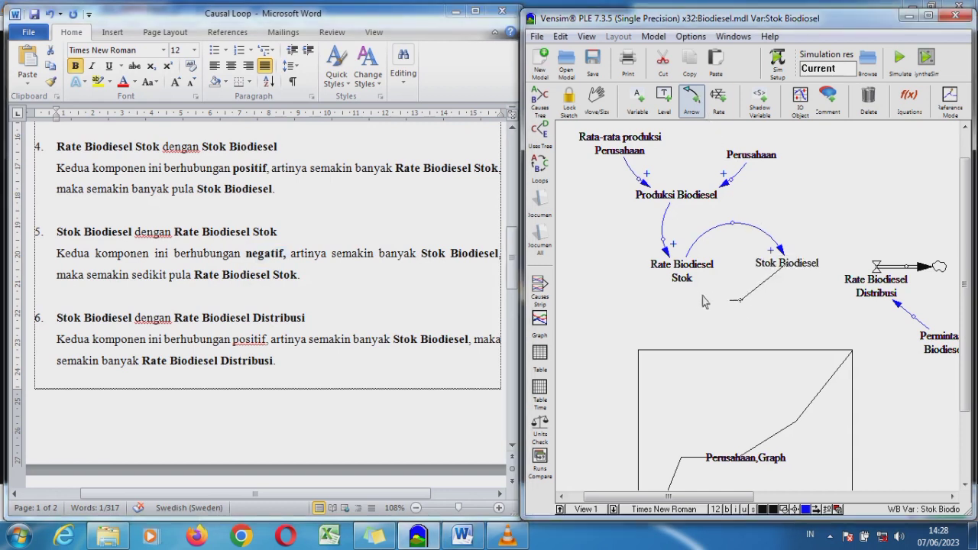
{"action": "left_click", "coordinate": [682, 283]}
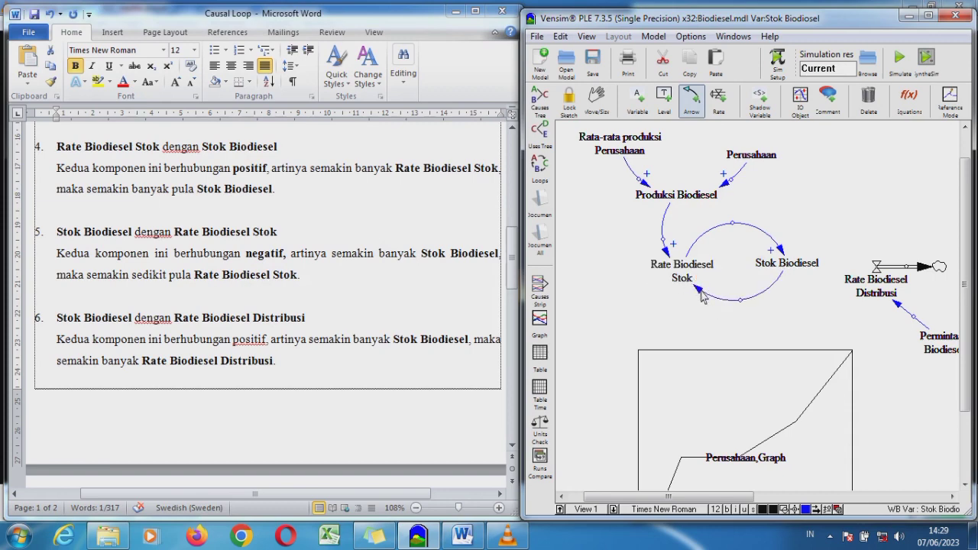
Set the polarity of the arrow from Stok Biodiesel to Rate Biodiesel Stok to negative (-).
{"action": "right_click", "coordinate": [701, 296]}
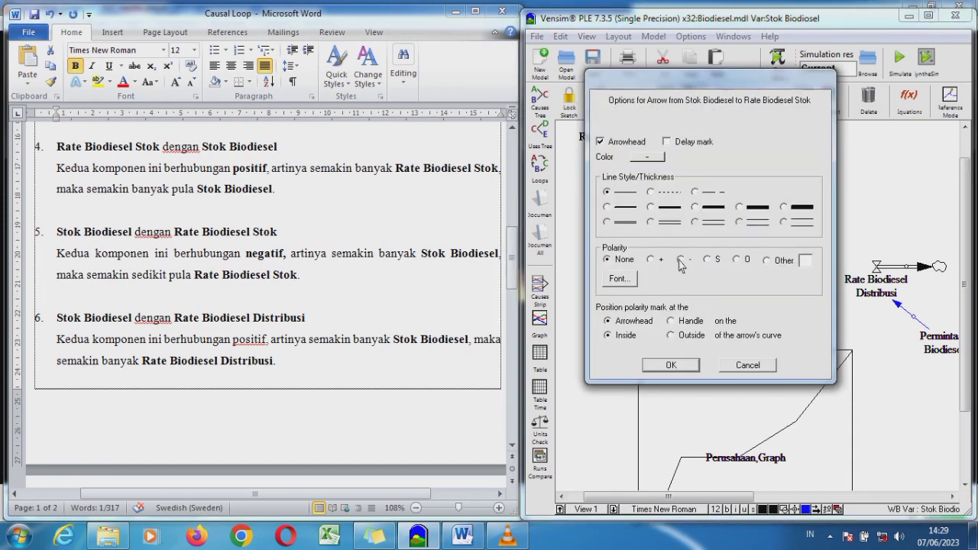
{"action": "left_click", "coordinate": [681, 261]}
{"action": "left_click", "coordinate": [671, 365]}
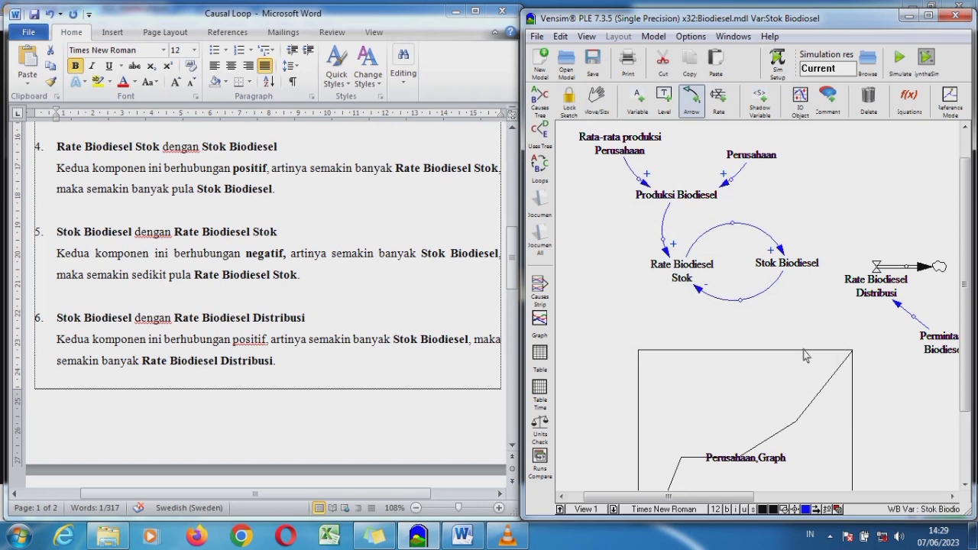
In the Word document, insert blank lines above item 6 so that its heading and explanation start on page 2.
{"action": "left_click", "coordinate": [280, 225]}
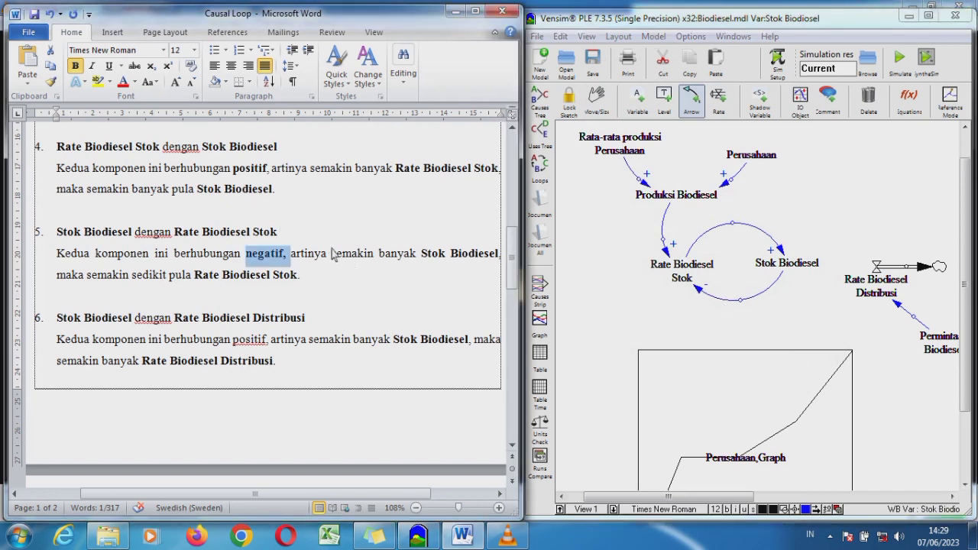
{"action": "left_click_drag", "start_coordinate": [513, 238], "coordinate": [515, 246]}
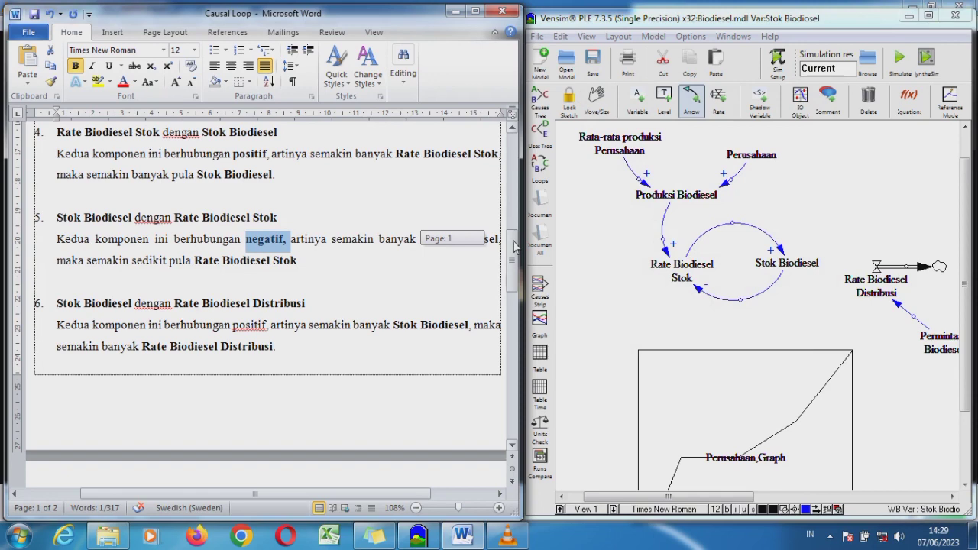
{"action": "left_click_drag", "start_coordinate": [513, 244], "coordinate": [514, 269]}
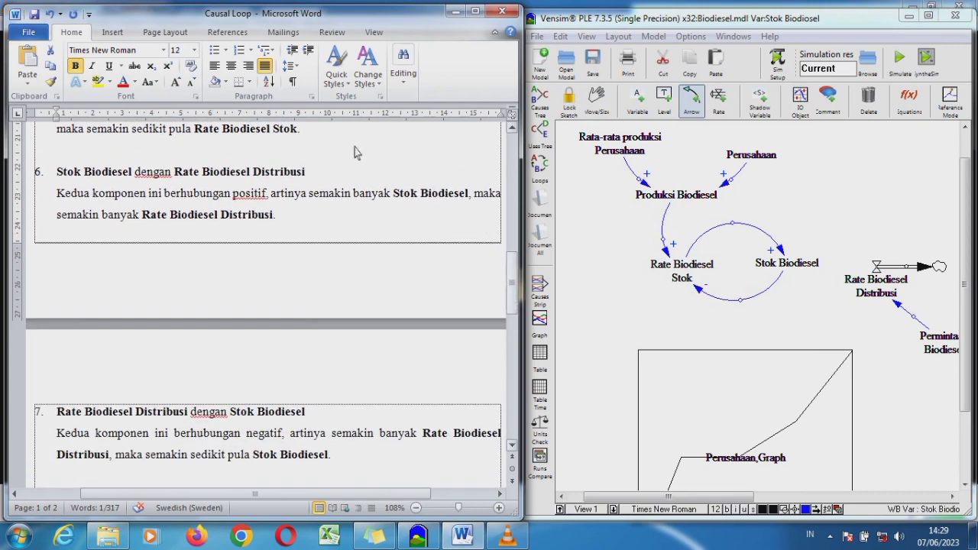
{"action": "left_click", "coordinate": [247, 162]}
{"action": "key", "text": "Return"}
{"action": "key", "text": "Return"}
{"action": "key", "text": "Return"}
{"action": "key", "text": "Return"}
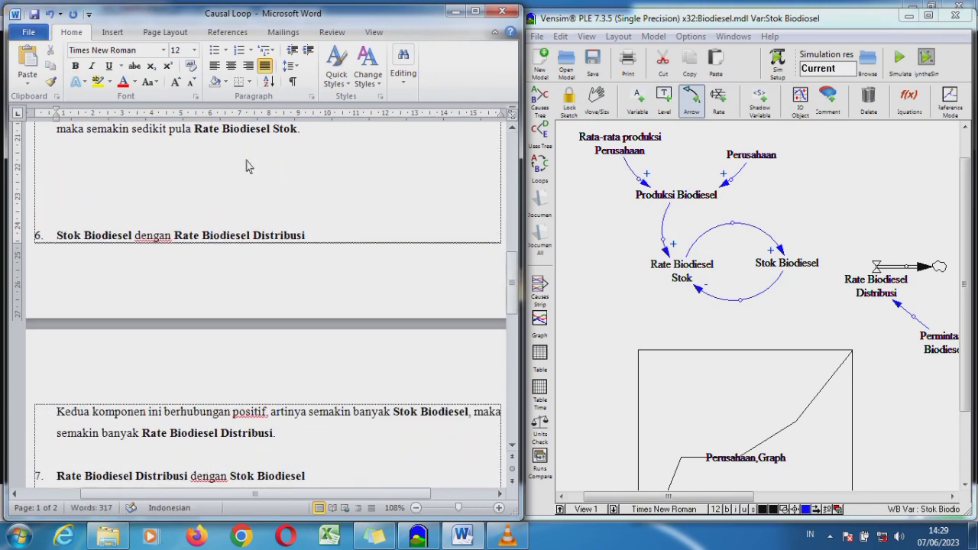
{"action": "left_click_drag", "start_coordinate": [521, 268], "coordinate": [522, 313]}
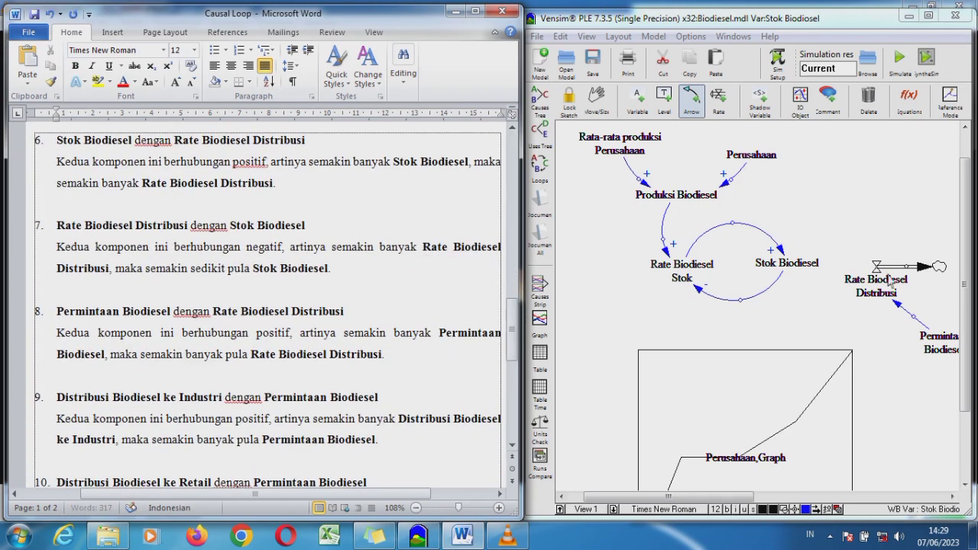
Check item 6's heading and delete the Rate Biodiesel Distribusi rate in Vensim together with its arrows, changing the model structure.
{"action": "left_click", "coordinate": [596, 99]}
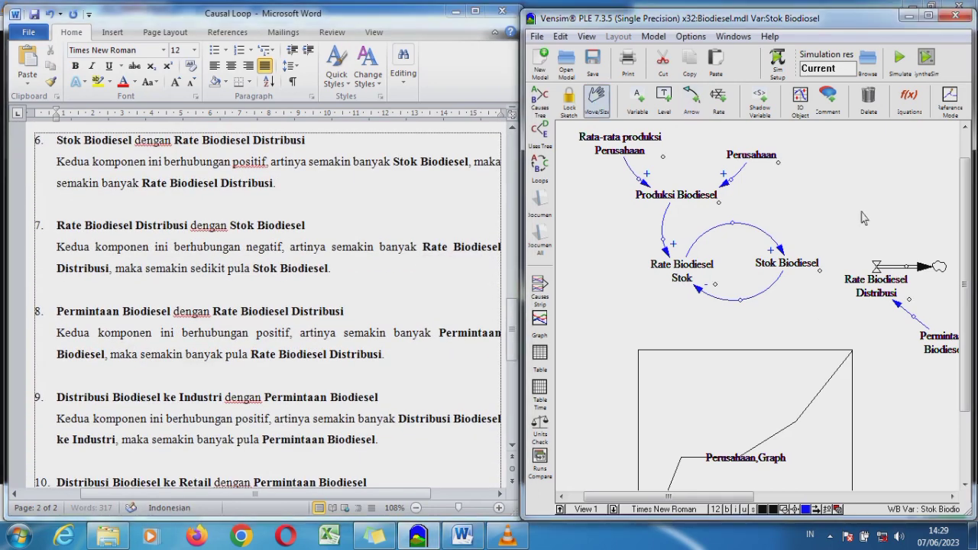
{"action": "left_click", "coordinate": [107, 160]}
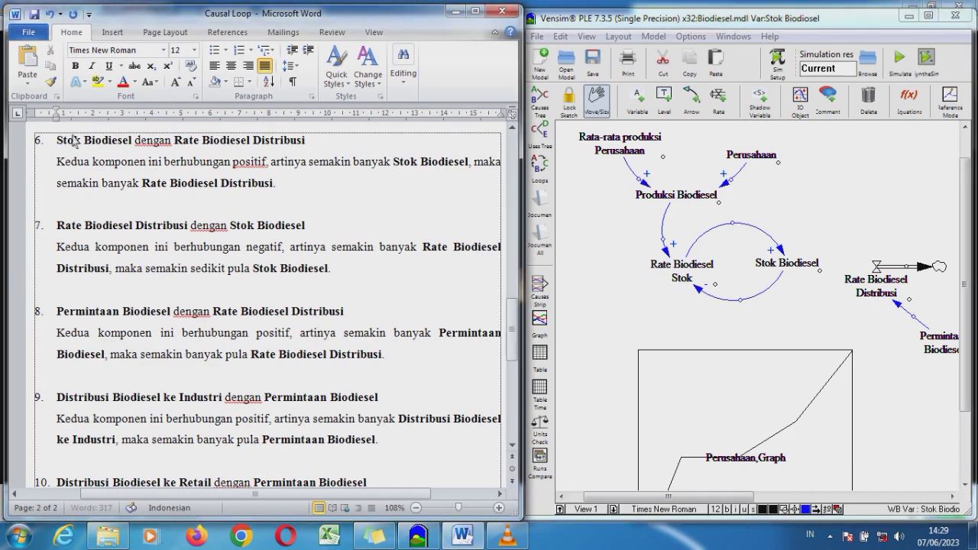
{"action": "left_click_drag", "start_coordinate": [58, 145], "coordinate": [304, 143]}
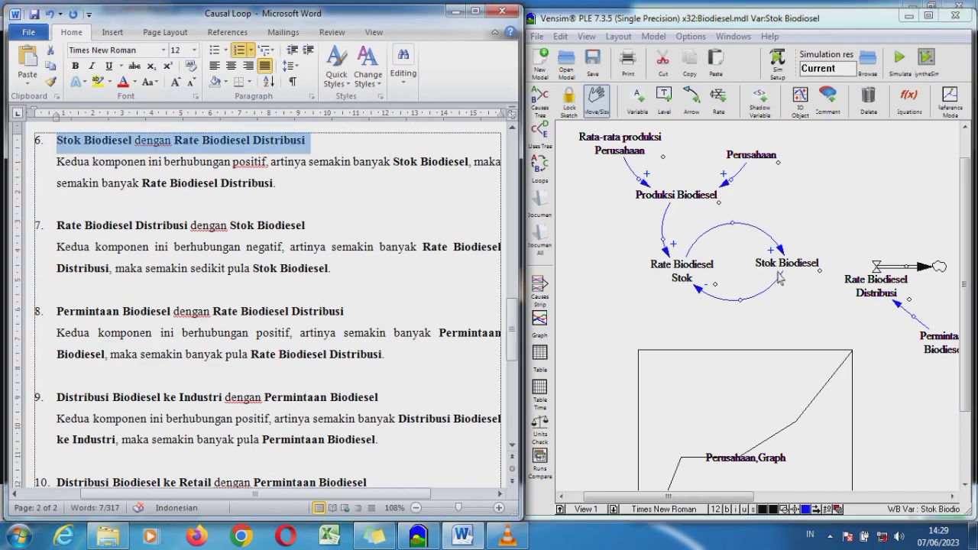
{"action": "left_click", "coordinate": [890, 276]}
{"action": "left_click", "coordinate": [889, 280]}
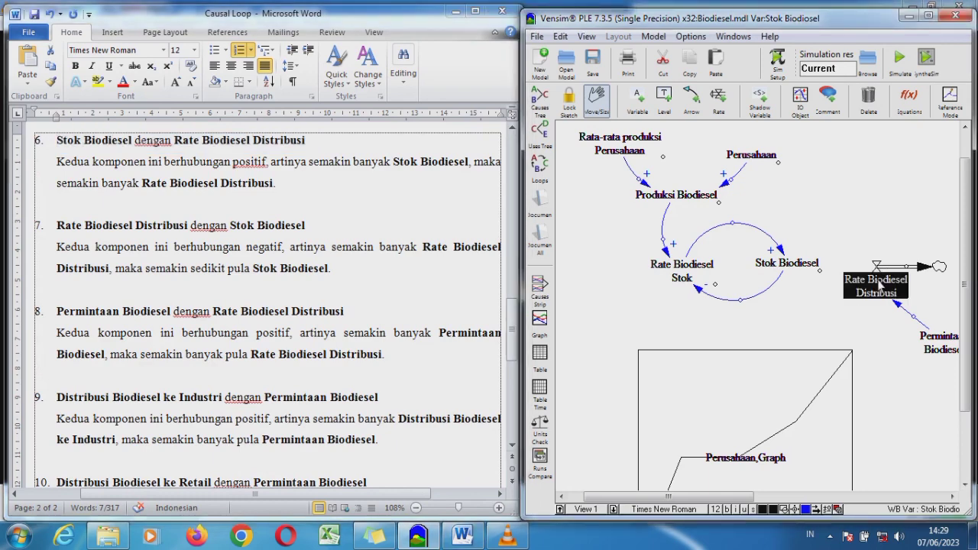
{"action": "key", "text": "Delete"}
{"action": "left_click", "coordinate": [776, 239]}
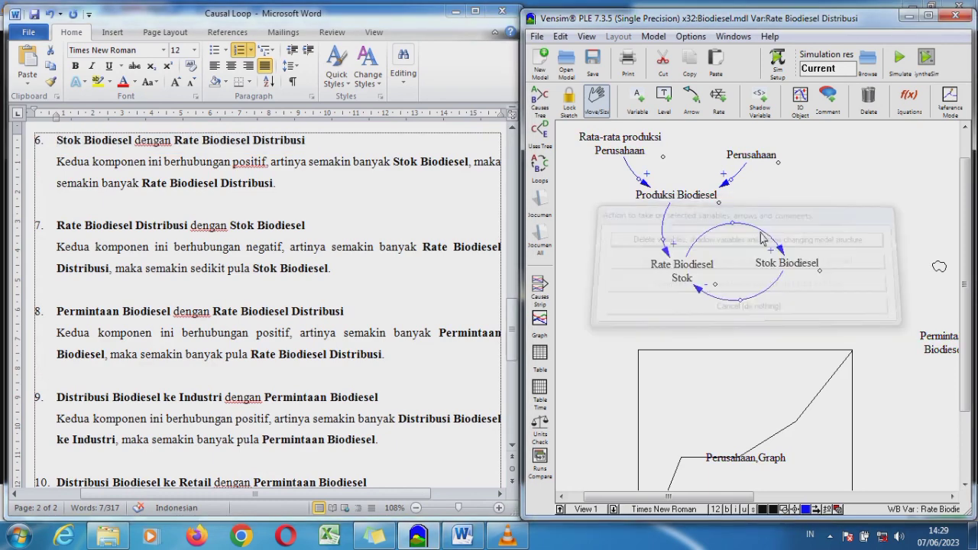
Copy "Rate Biodiesel Distribusi" from item 6's heading and add it in Vensim as a plain variable beside the cloud.
{"action": "left_click", "coordinate": [637, 97]}
{"action": "triple_click", "coordinate": [185, 145]}
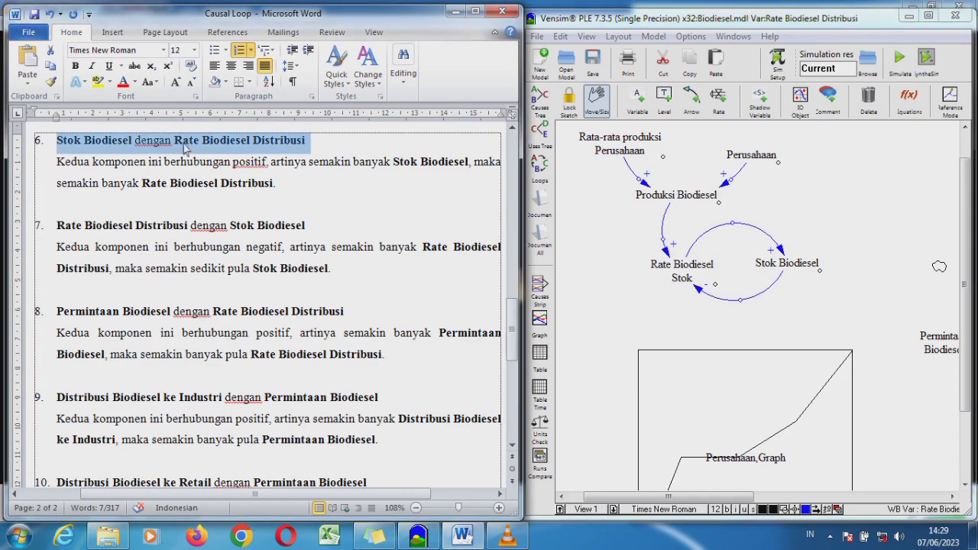
{"action": "left_click_drag", "start_coordinate": [180, 145], "coordinate": [306, 145]}
{"action": "key", "text": "ctrl+c"}
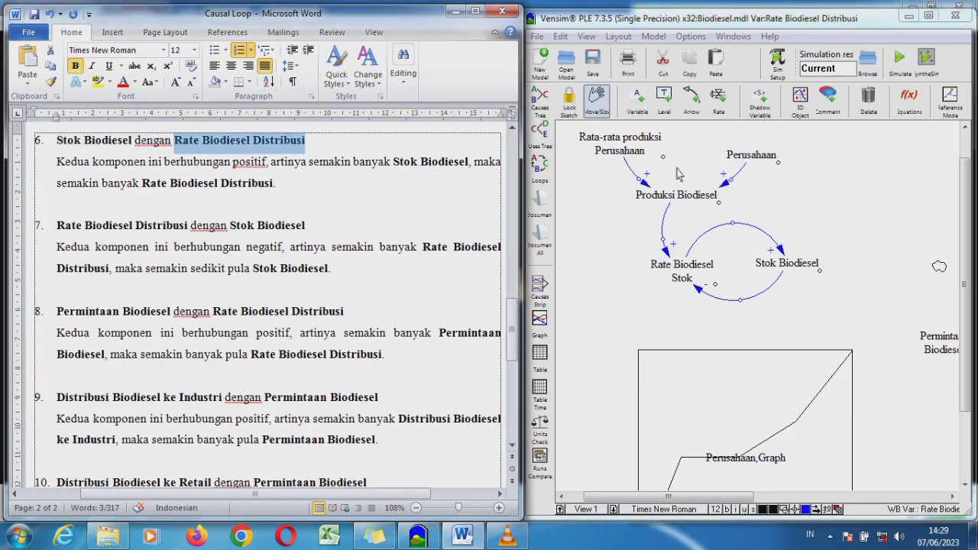
{"action": "left_click", "coordinate": [637, 98]}
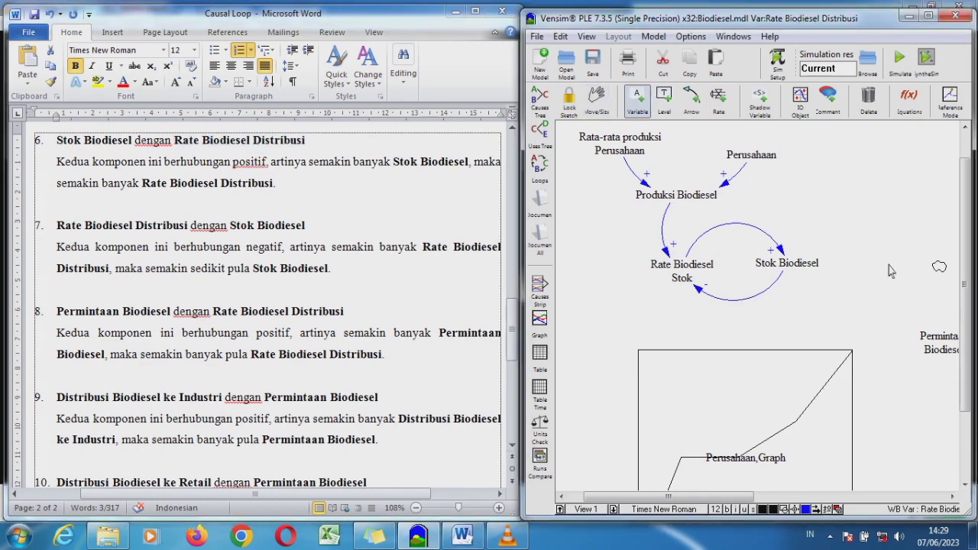
{"action": "left_click", "coordinate": [914, 274]}
{"action": "key", "text": "ctrl+v"}
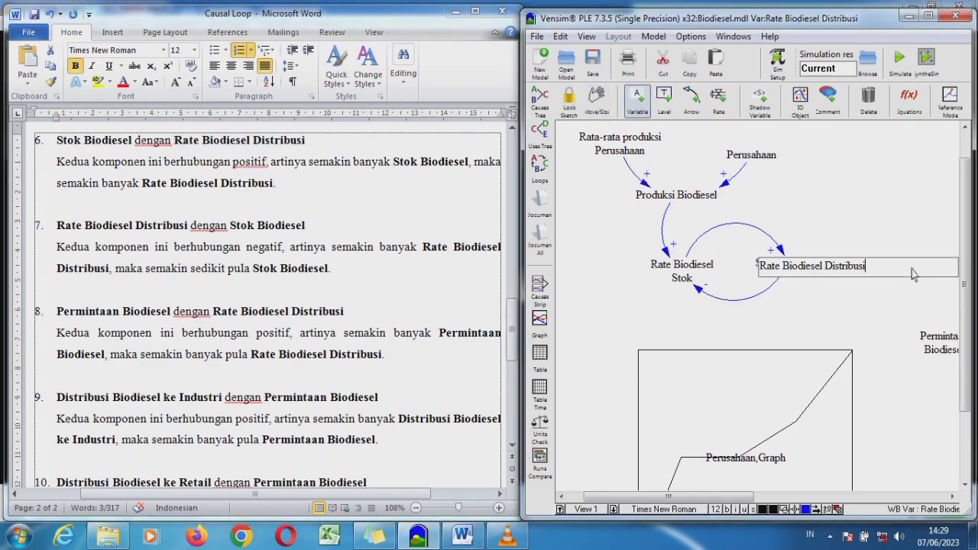
{"action": "key", "text": "Return"}
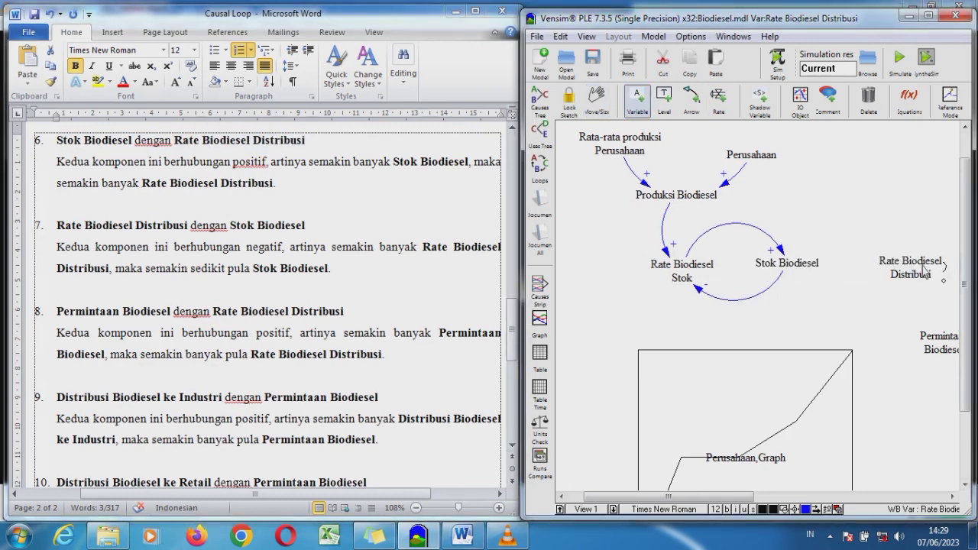
{"action": "left_click_drag", "start_coordinate": [921, 265], "coordinate": [900, 280]}
Remove the leftover cloud from the view without changing the model structure, and move Rate Biodiesel Distribusi level with Stok Biodiesel.
{"action": "left_click", "coordinate": [940, 269]}
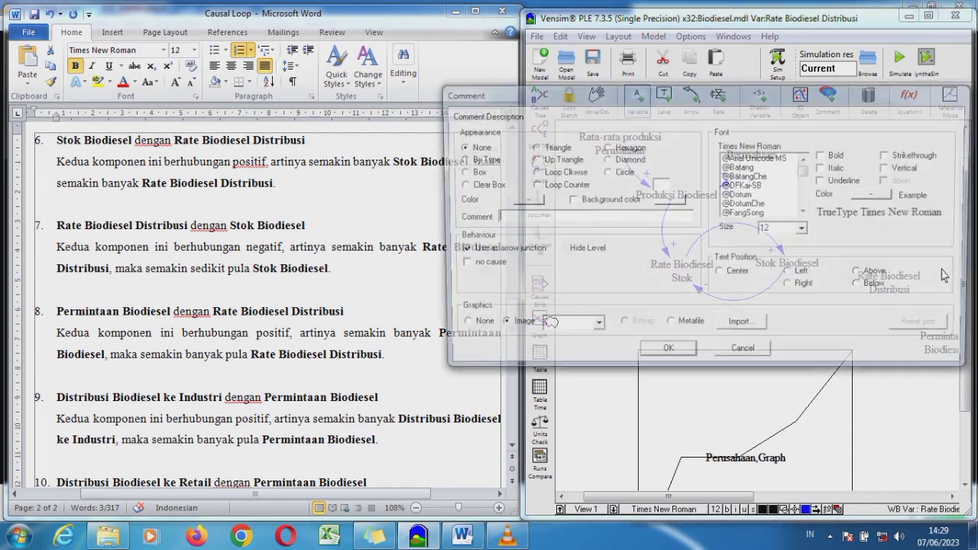
{"action": "left_click", "coordinate": [743, 354]}
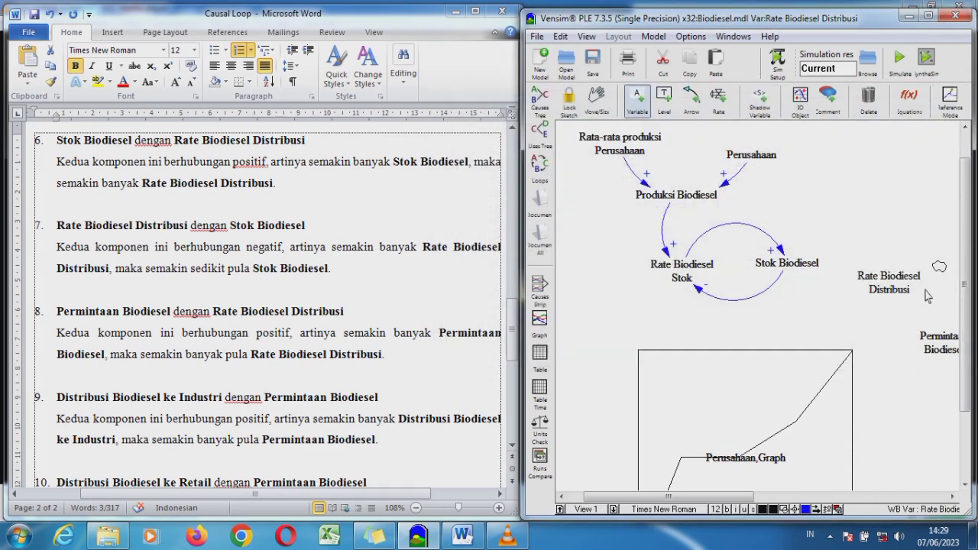
{"action": "left_click", "coordinate": [594, 99]}
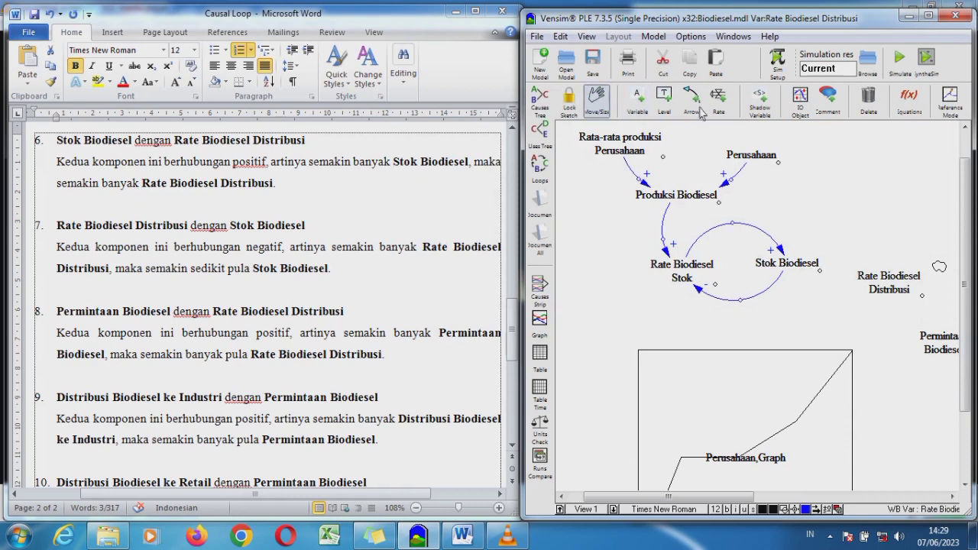
{"action": "left_click", "coordinate": [940, 269]}
{"action": "key", "text": "Delete"}
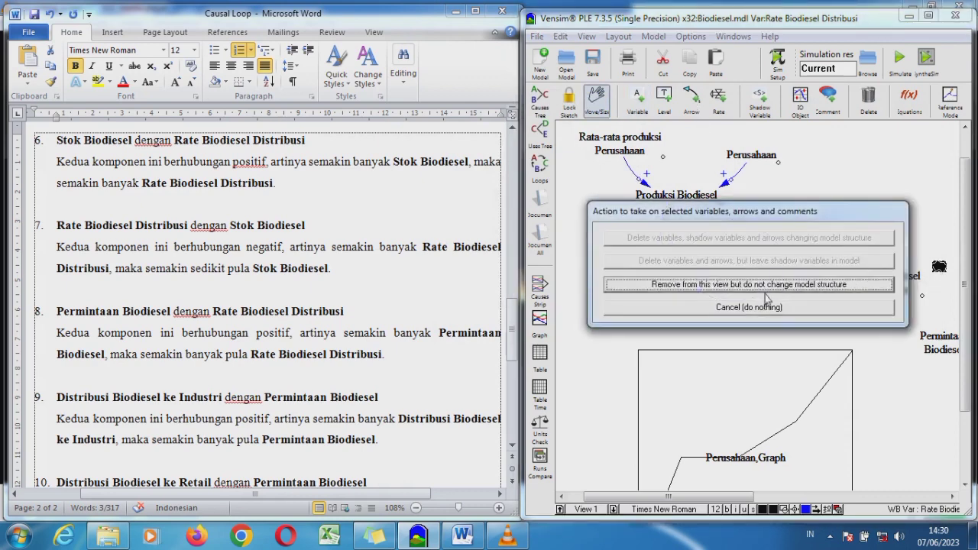
{"action": "left_click", "coordinate": [761, 288]}
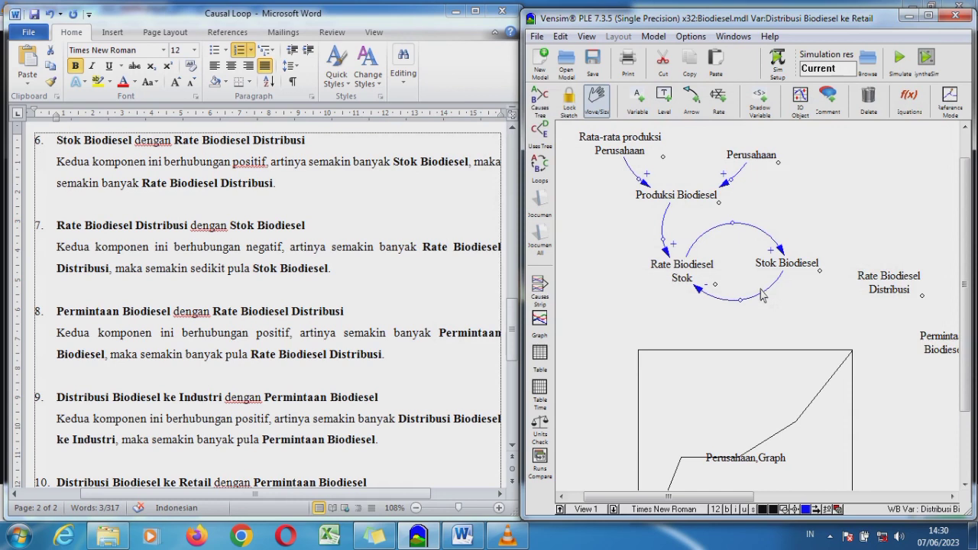
{"action": "left_click", "coordinate": [879, 282]}
{"action": "left_click_drag", "start_coordinate": [879, 281], "coordinate": [900, 267]}
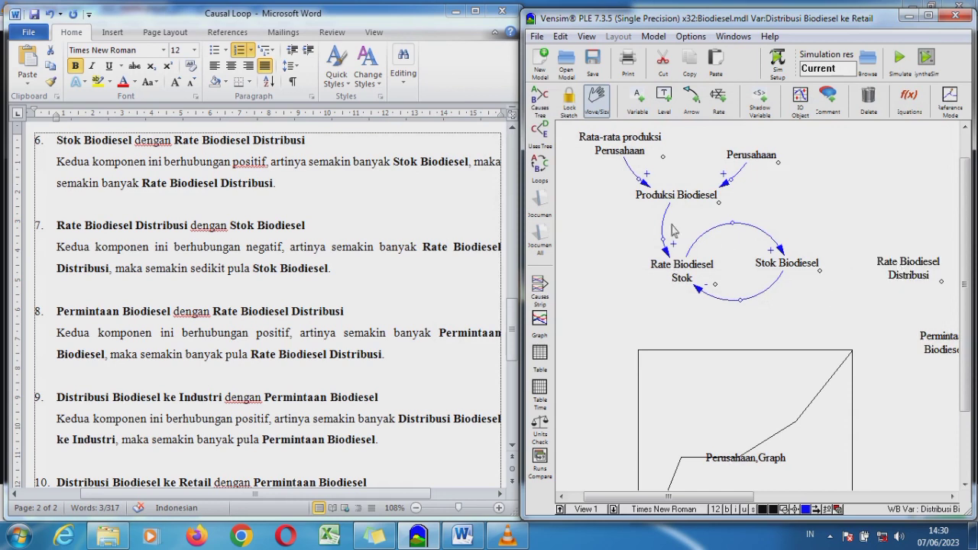
Draw a curved arrow arching upward from Stok Biodiesel to Rate Biodiesel Distribusi.
{"action": "left_click", "coordinate": [689, 107]}
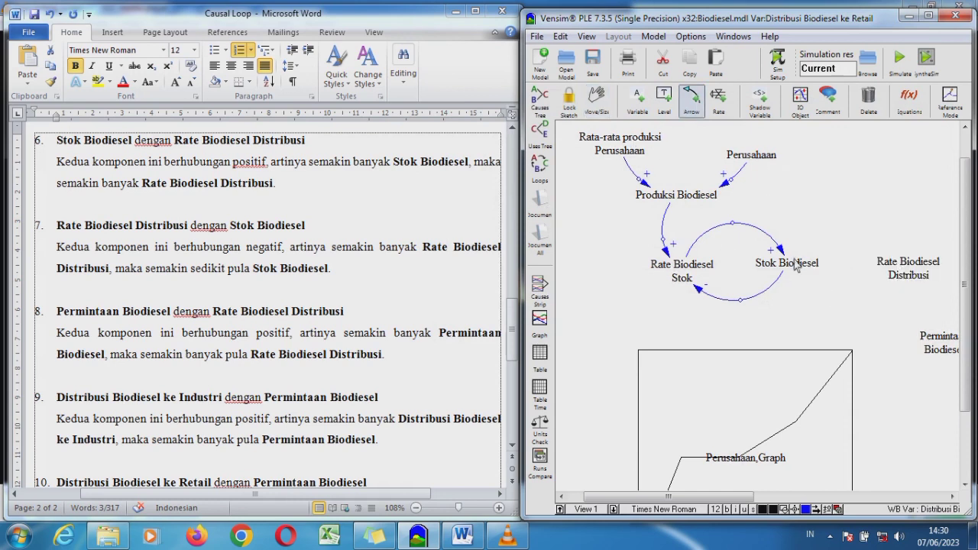
{"action": "left_click", "coordinate": [793, 263]}
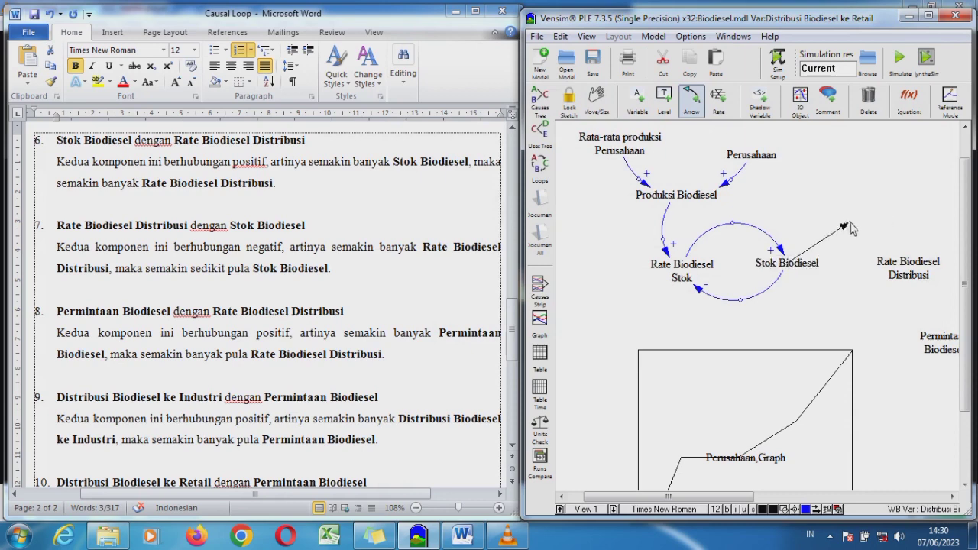
{"action": "left_click", "coordinate": [914, 262]}
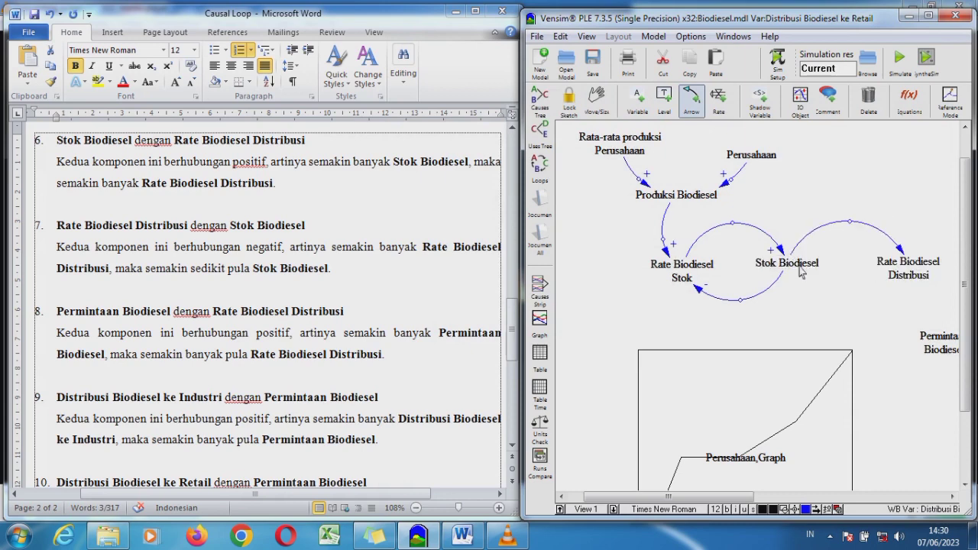
In Word, review item 6's explanation and replace "banyak" before Stok Biodiesel with "sedikit".
{"action": "key", "text": "alt+Tab"}
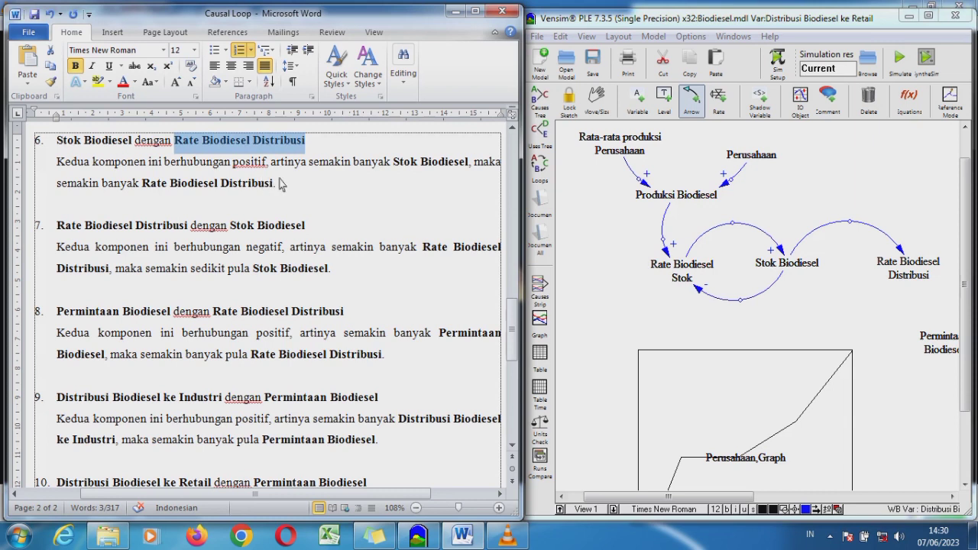
{"action": "left_click_drag", "start_coordinate": [272, 163], "coordinate": [275, 185]}
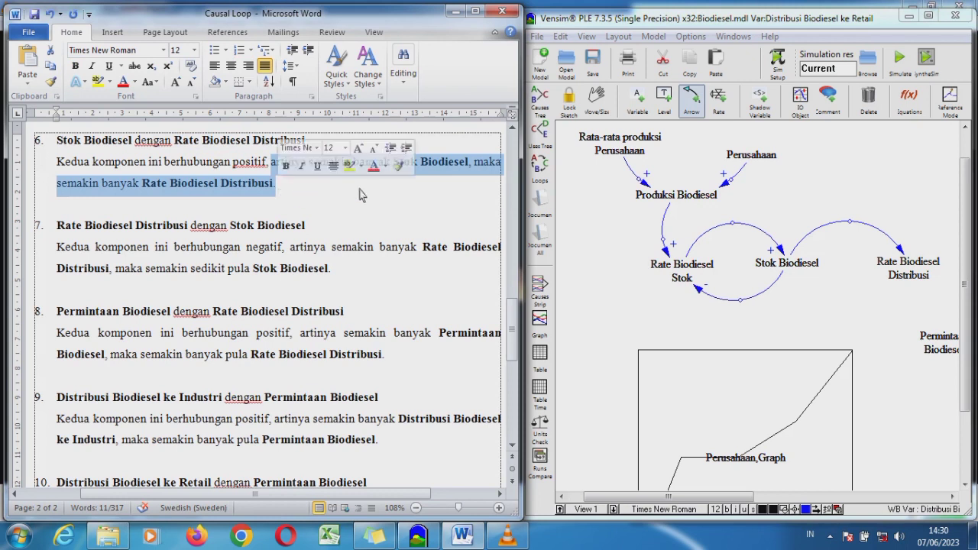
{"action": "left_click", "coordinate": [384, 202]}
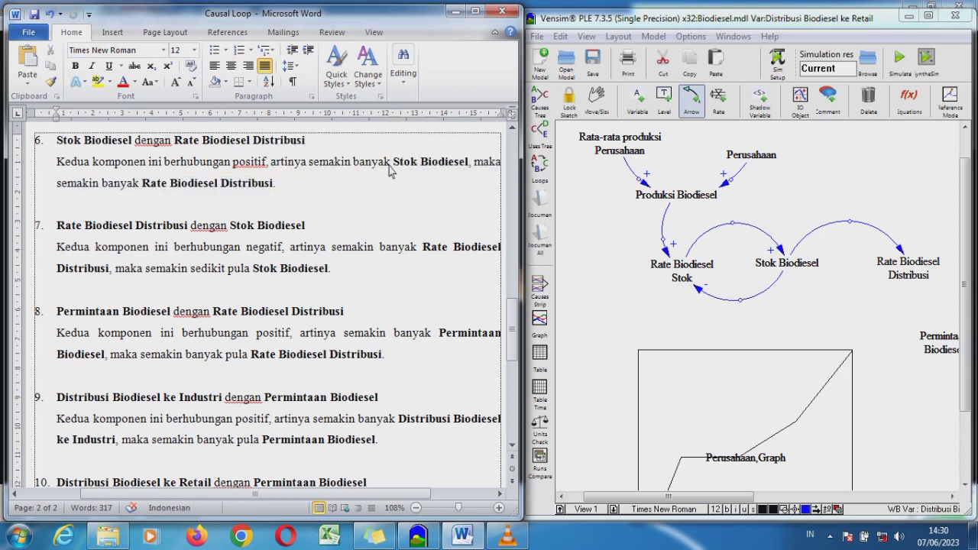
{"action": "left_click", "coordinate": [391, 168]}
{"action": "key", "text": "BackSpace"}
{"action": "key", "text": "BackSpace"}
{"action": "key", "text": "BackSpace"}
{"action": "key", "text": "BackSpace"}
{"action": "key", "text": "BackSpace"}
{"action": "key", "text": "BackSpace"}
{"action": "type", "text": "sedikit"}
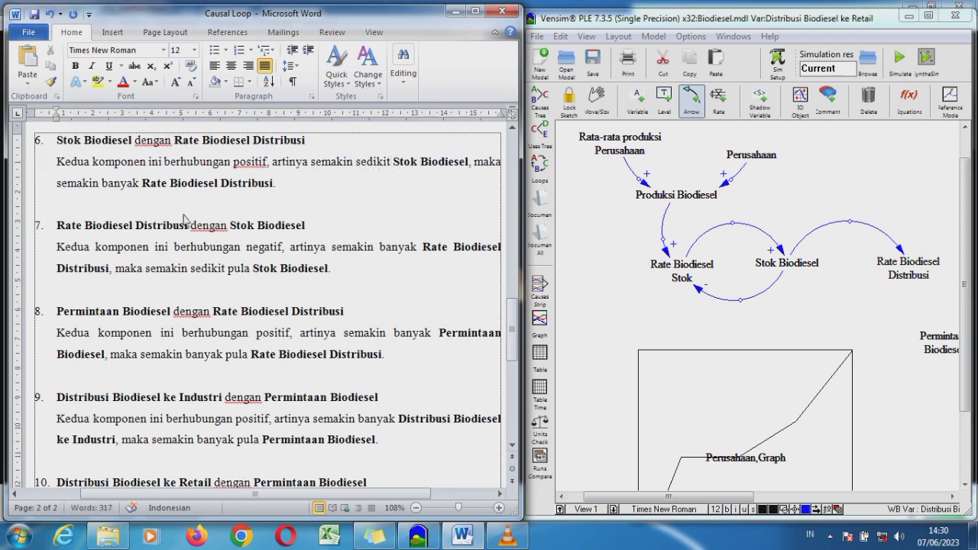
Replace "banyak" before Rate Biodiesel Distribusi in item 6's explanation with "sedikit".
{"action": "left_click", "coordinate": [140, 184]}
{"action": "key", "text": "BackSpace"}
{"action": "key", "text": "BackSpace"}
{"action": "key", "text": "BackSpace"}
{"action": "key", "text": "BackSpace"}
{"action": "key", "text": "BackSpace"}
{"action": "key", "text": "BackSpace"}
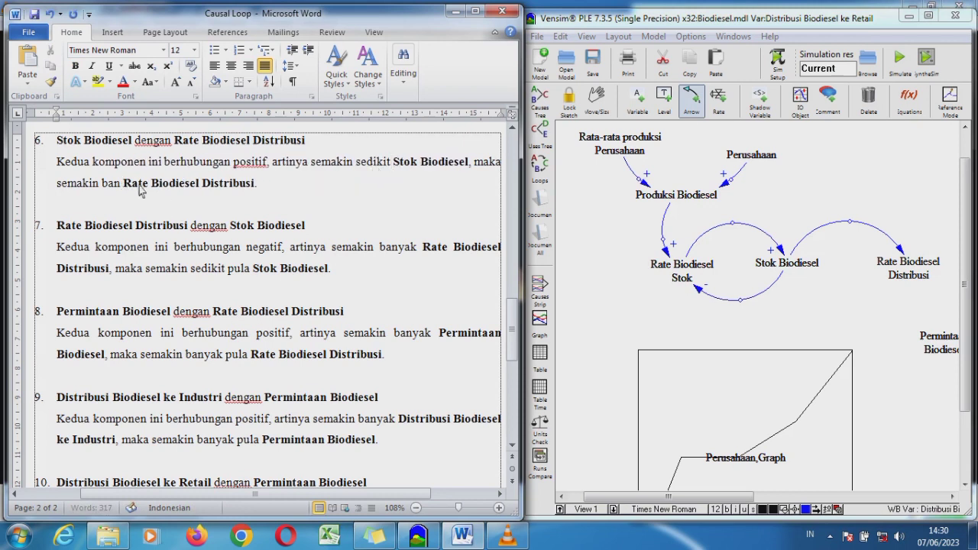
{"action": "type", "text": "sedikit"}
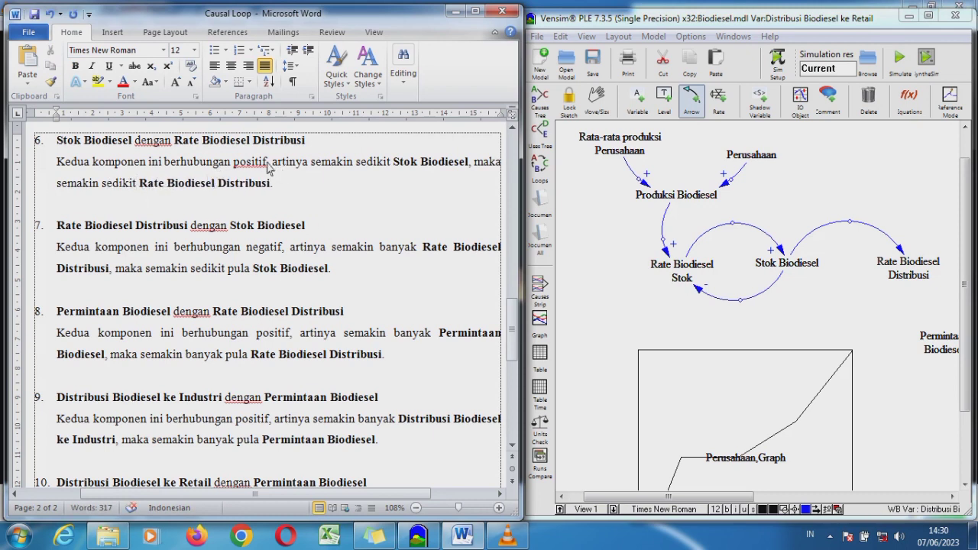
Make "positif" bold in item 6 and set + polarity on Vensim's arrow from Stok Biodiesel to Rate Biodiesel Distribusi.
{"action": "left_click_drag", "start_coordinate": [268, 164], "coordinate": [234, 167]}
{"action": "key", "text": "ctrl+b"}
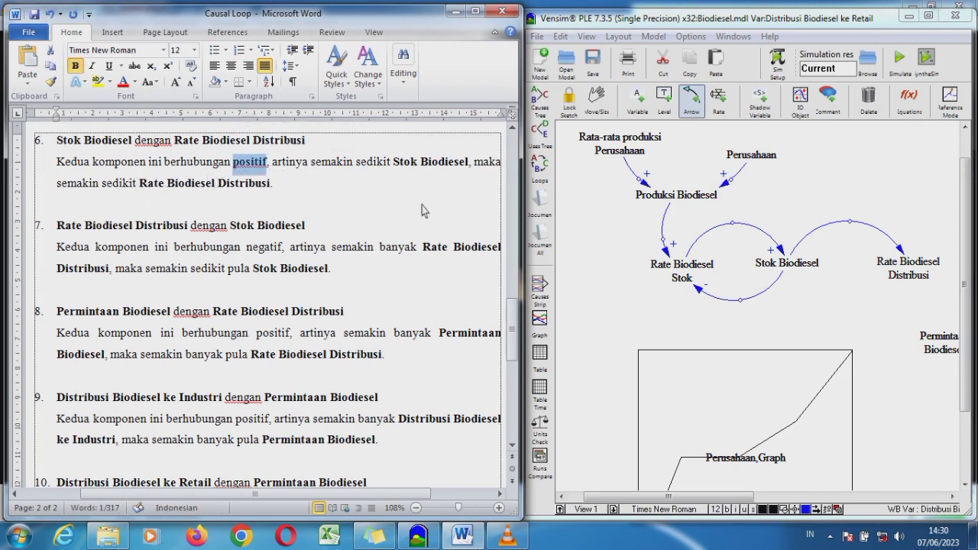
{"action": "right_click", "coordinate": [905, 244]}
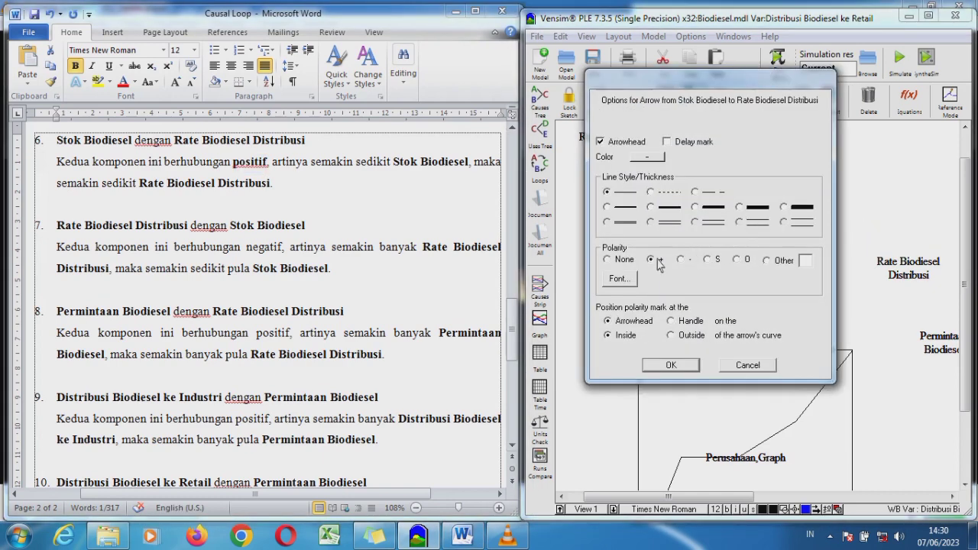
{"action": "left_click", "coordinate": [671, 364]}
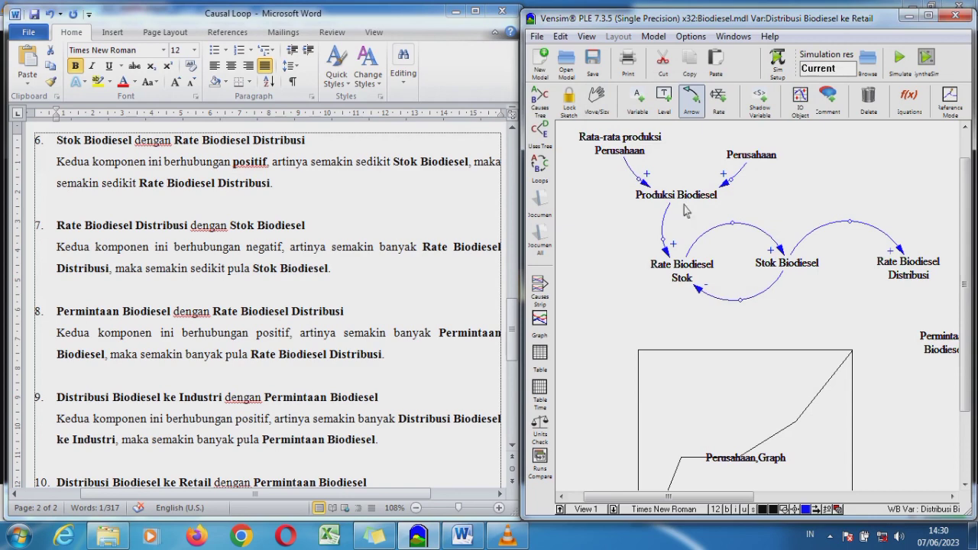
In Word, review item 7 on Rate Biodiesel Distribusi and Stok Biodiesel and make "negatif," bold in its explanation.
{"action": "key", "text": "alt+Tab"}
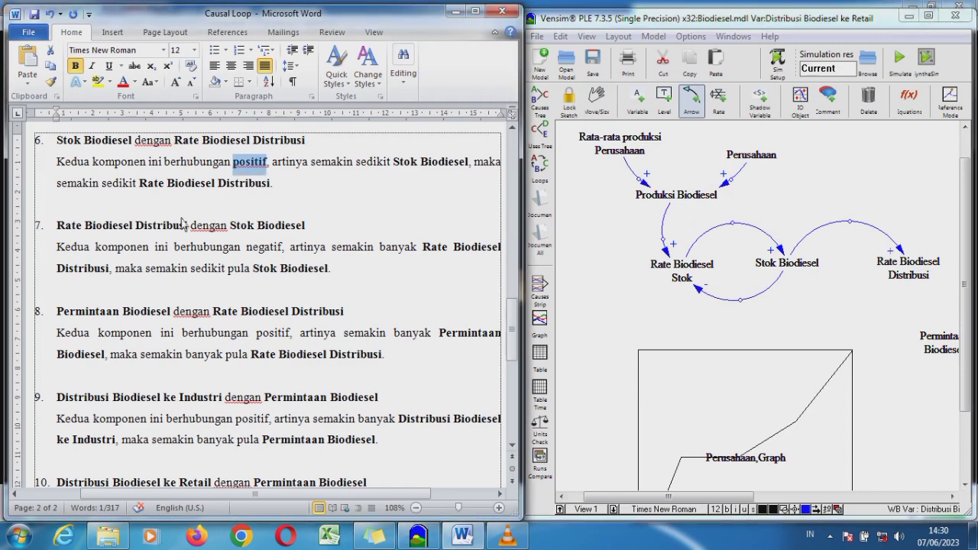
{"action": "left_click_drag", "start_coordinate": [58, 227], "coordinate": [309, 229]}
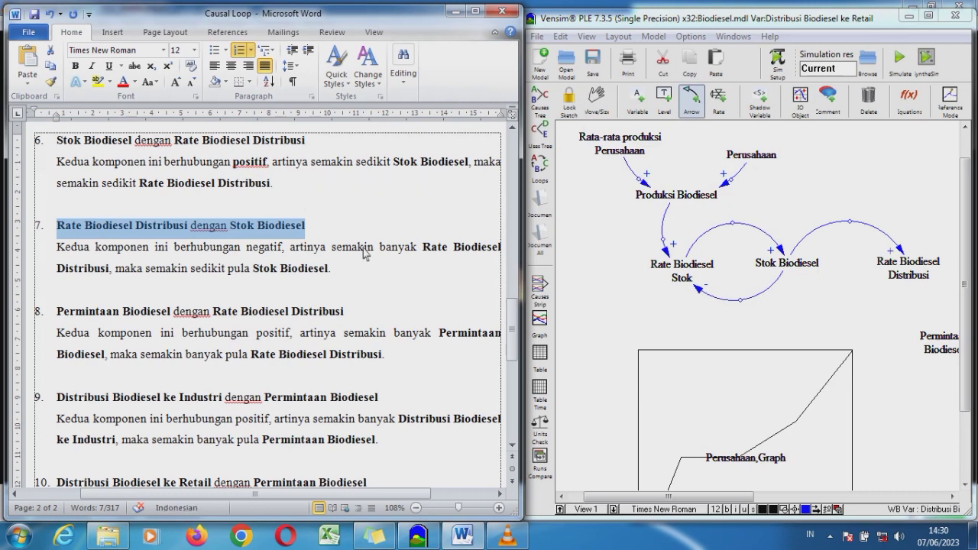
{"action": "left_click_drag", "start_coordinate": [379, 249], "coordinate": [331, 272]}
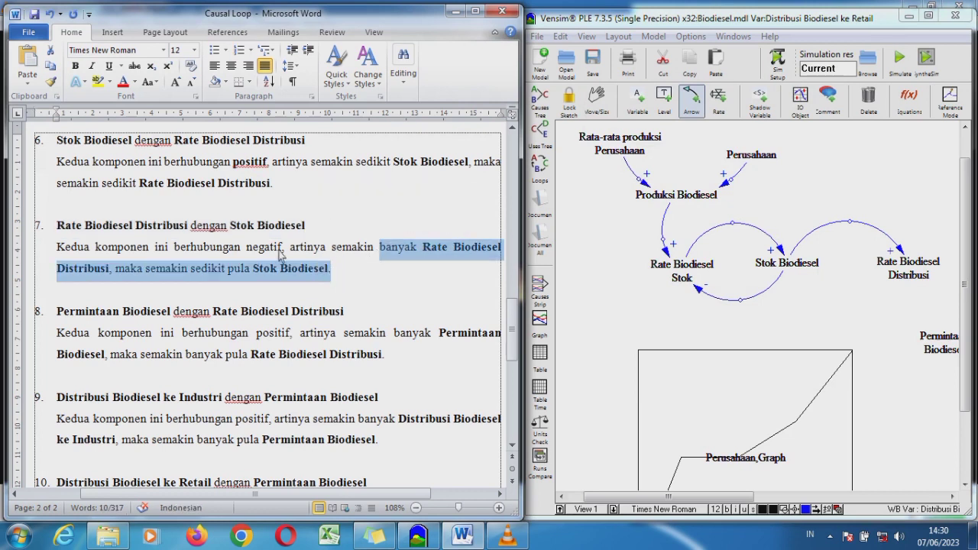
{"action": "mouse_move", "coordinate": [278, 250]}
{"action": "left_mouse_down"}
{"action": "mouse_move", "coordinate": [248, 247]}
{"action": "mouse_move", "coordinate": [284, 247]}
{"action": "left_mouse_up"}
{"action": "left_click", "coordinate": [248, 247]}
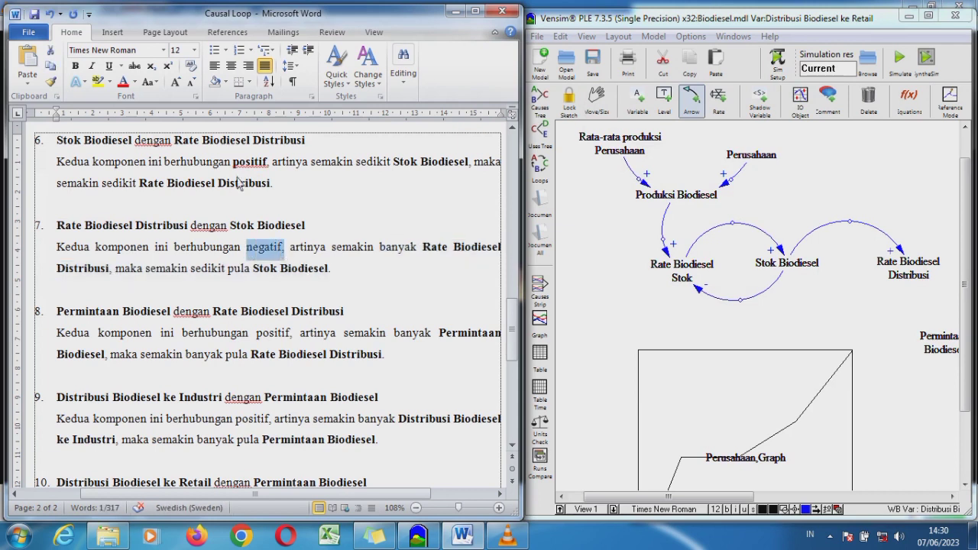
{"action": "key", "text": "ctrl+b"}
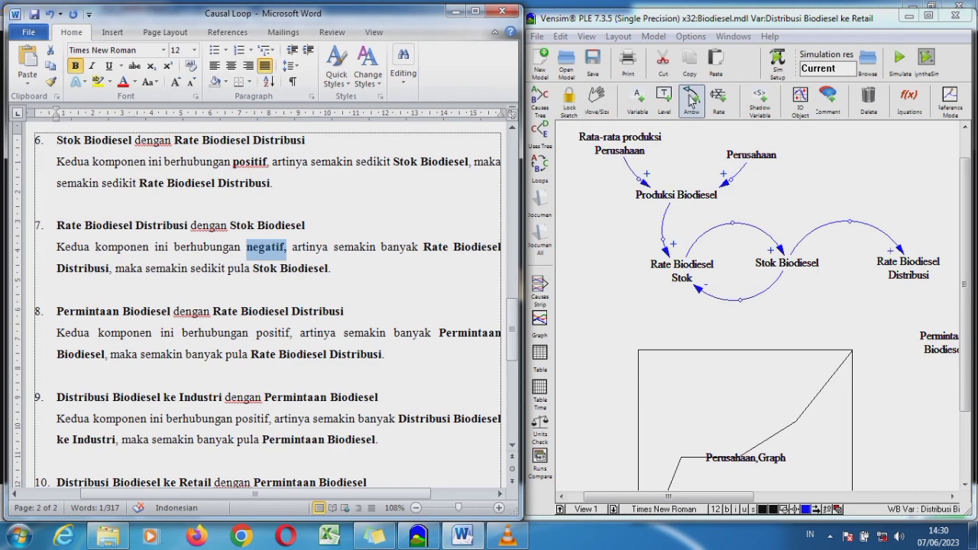
In Vensim, draw an arrow curving below from Rate Biodiesel Distribusi to Stok Biodiesel and set its polarity to -.
{"action": "left_click", "coordinate": [691, 100]}
{"action": "left_click", "coordinate": [908, 280]}
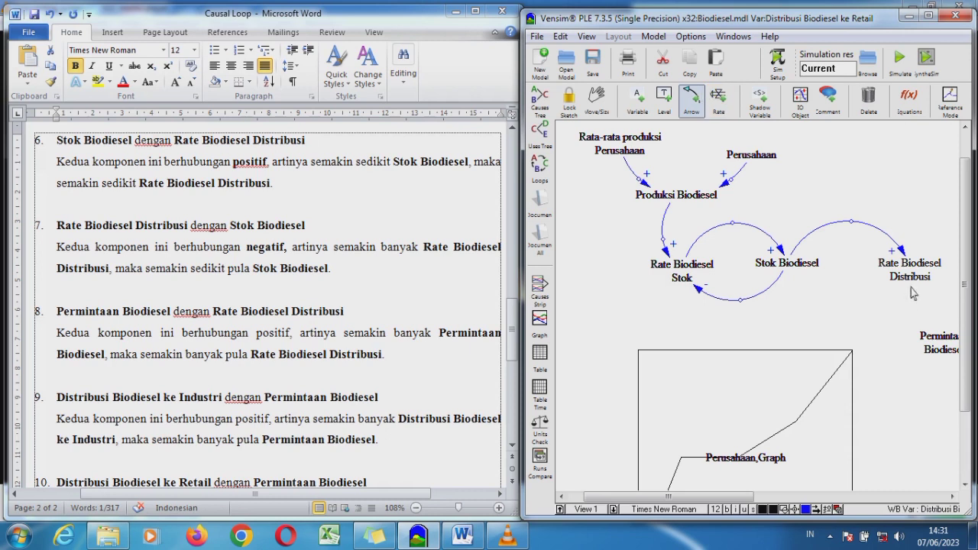
{"action": "left_click", "coordinate": [911, 278]}
{"action": "left_click", "coordinate": [787, 273]}
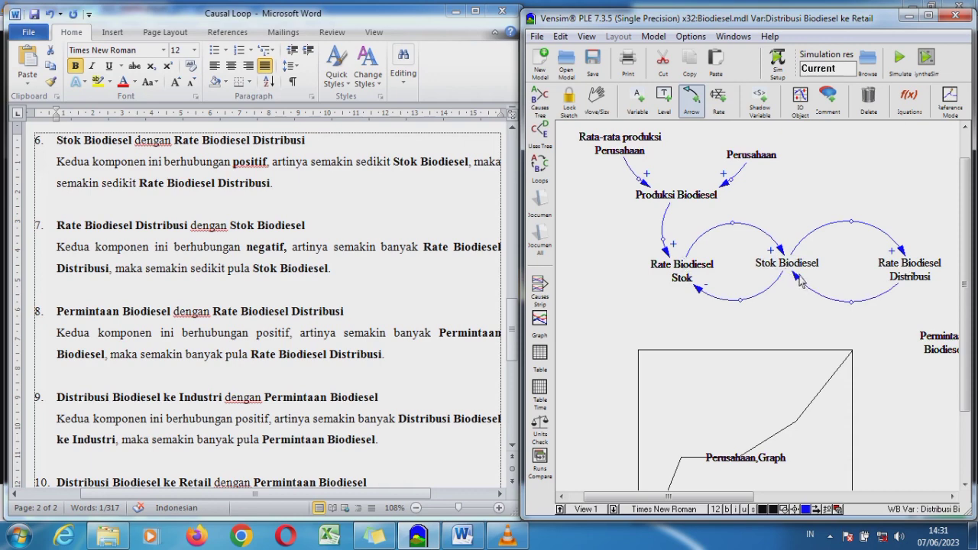
{"action": "right_click", "coordinate": [797, 278]}
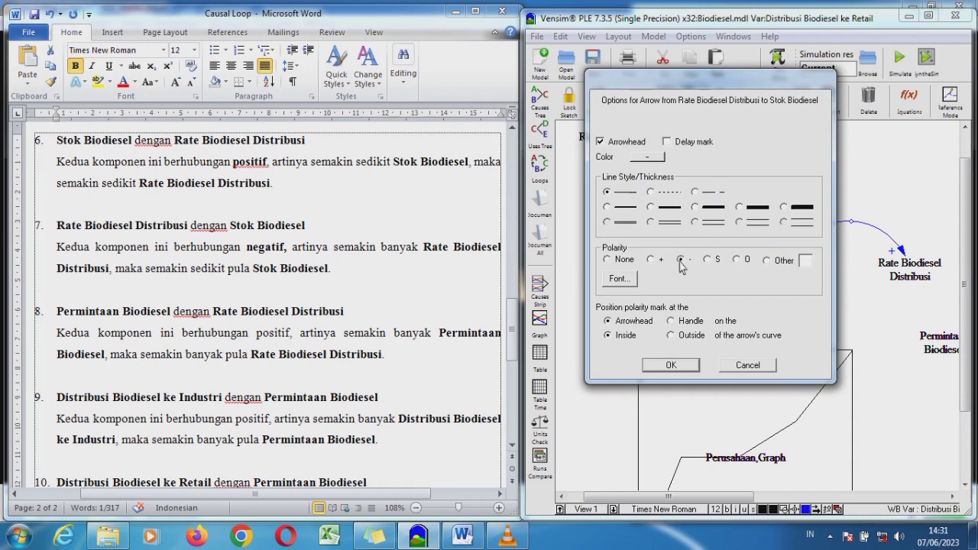
{"action": "left_click", "coordinate": [688, 365]}
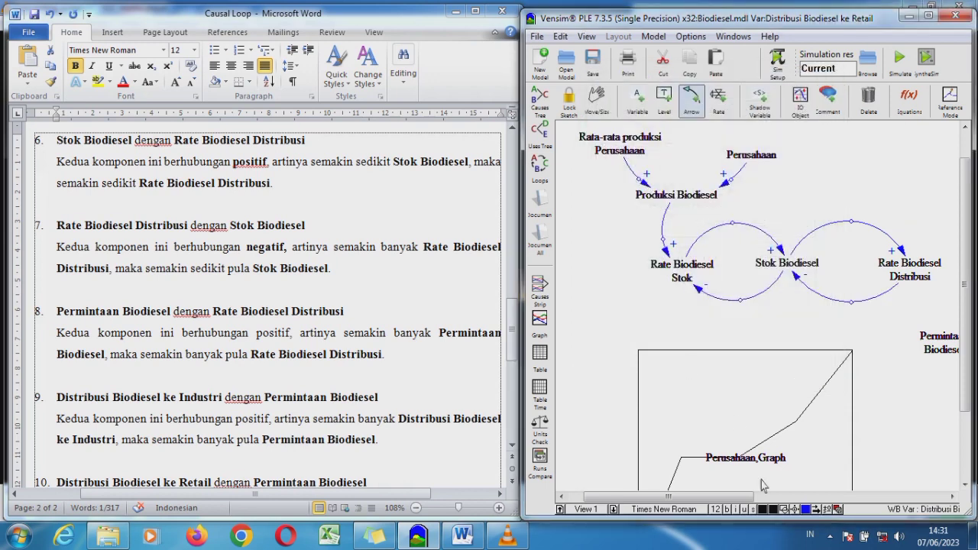
Review item 8's heading in Word and draw a curved arrow in Vensim from Permintaan Biodiesel to Rate Biodiesel Distribusi.
{"action": "left_click_drag", "start_coordinate": [743, 496], "coordinate": [836, 498]}
{"action": "left_click", "coordinate": [262, 272]}
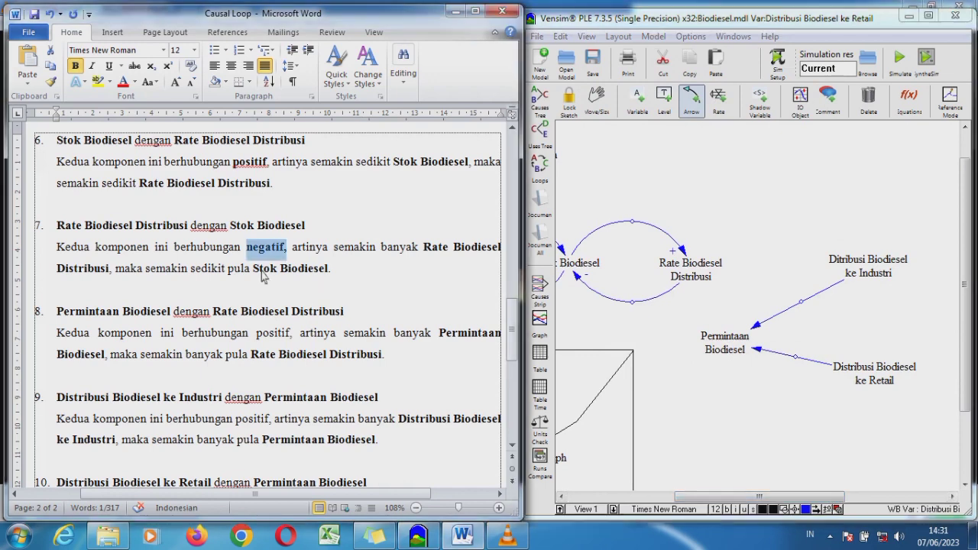
{"action": "left_click_drag", "start_coordinate": [518, 321], "coordinate": [521, 349]}
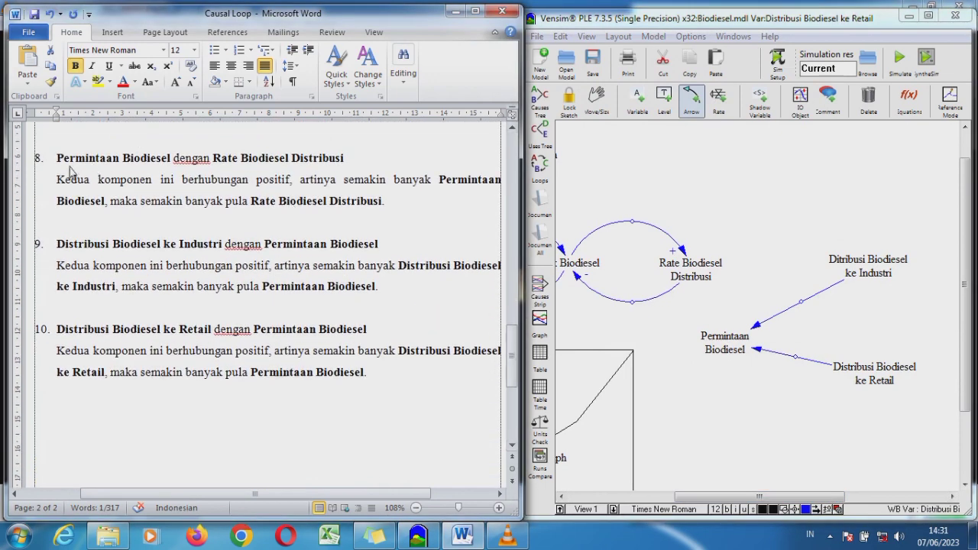
{"action": "left_click_drag", "start_coordinate": [58, 162], "coordinate": [345, 162]}
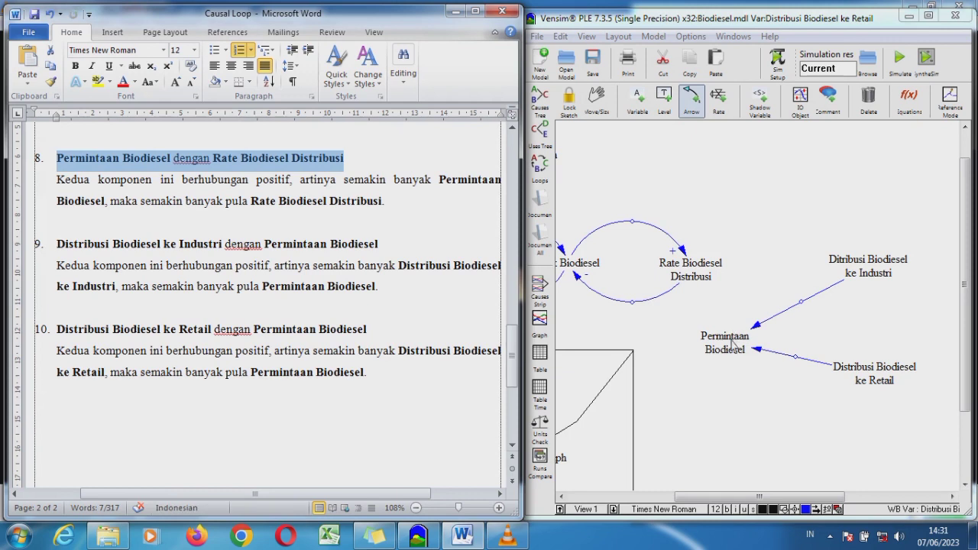
{"action": "left_click", "coordinate": [732, 344]}
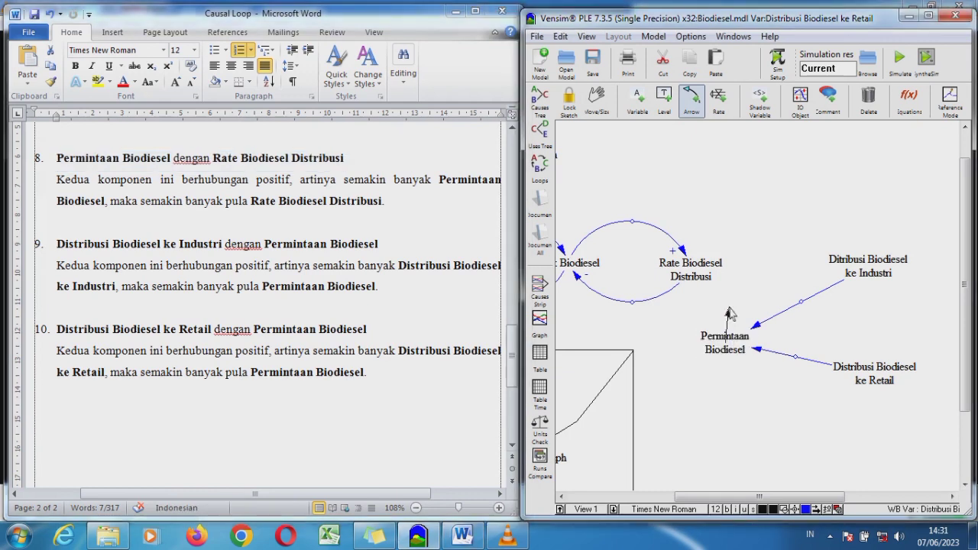
{"action": "left_click", "coordinate": [700, 277]}
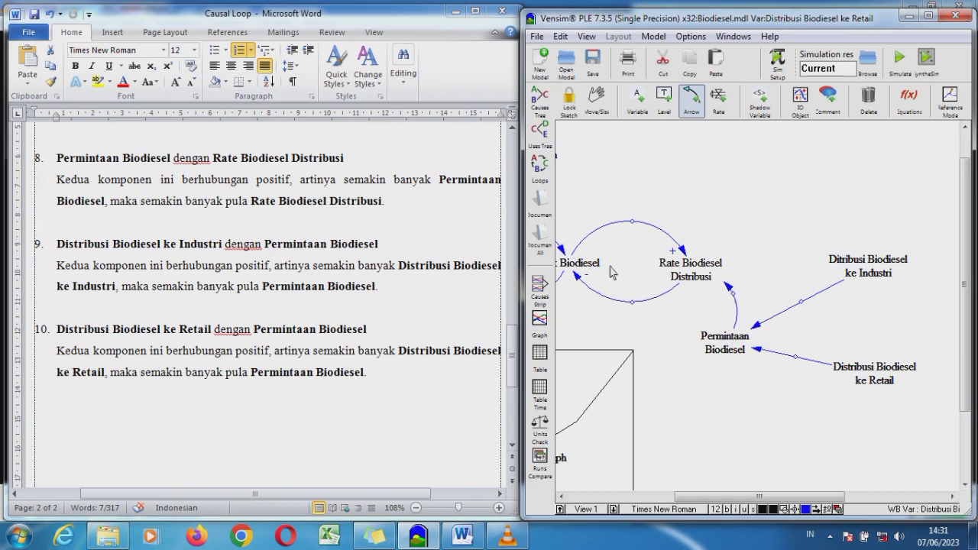
Make "positif" bold in item 8 and set + polarity on Vensim's arrow from Permintaan Biodiesel to Rate Biodiesel Distribusi.
{"action": "left_click", "coordinate": [266, 181]}
{"action": "double_click", "coordinate": [272, 181]}
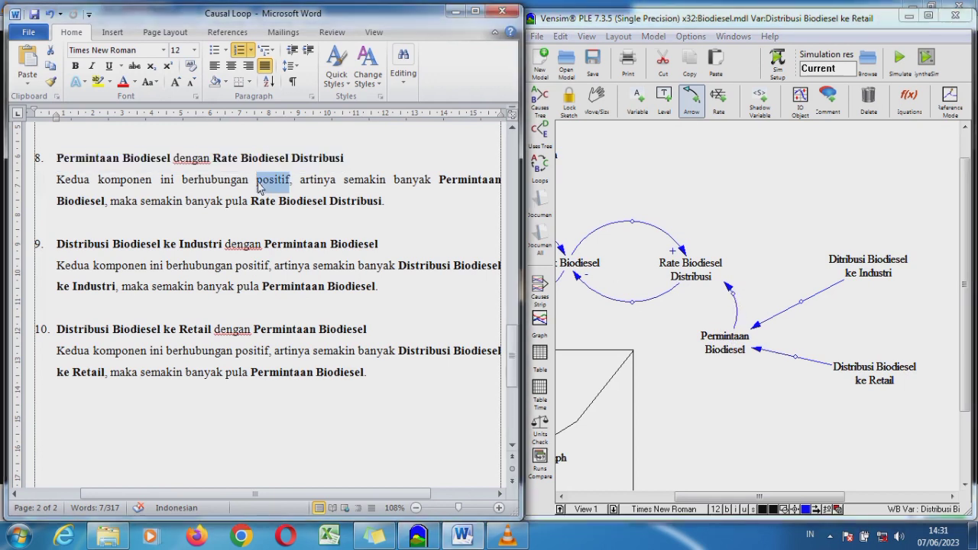
{"action": "key", "text": "ctrl+b"}
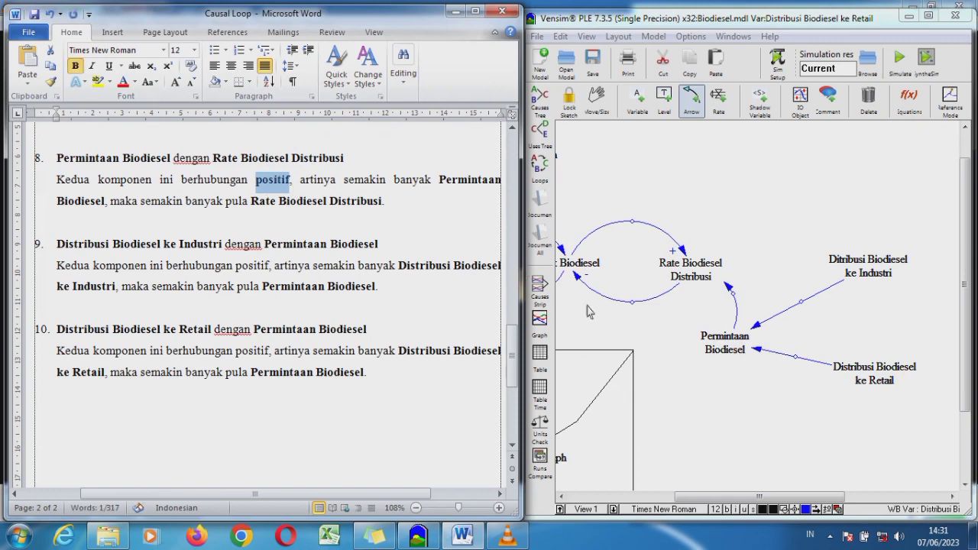
{"action": "right_click", "coordinate": [731, 291]}
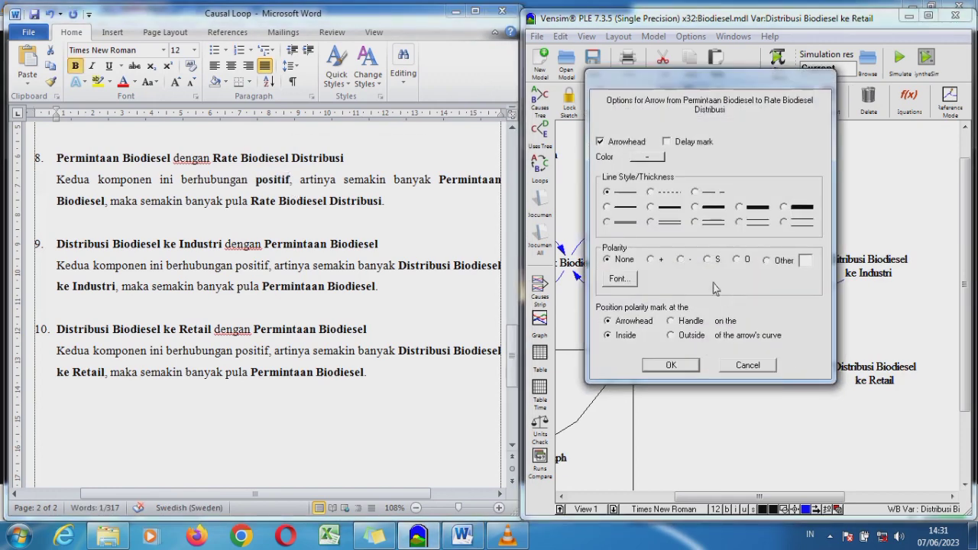
{"action": "left_click", "coordinate": [657, 263]}
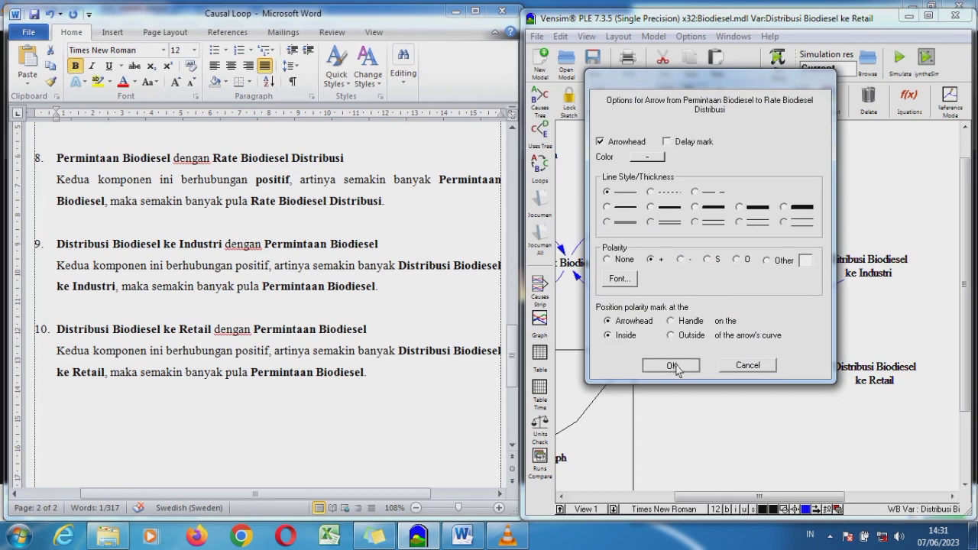
{"action": "left_click", "coordinate": [670, 365]}
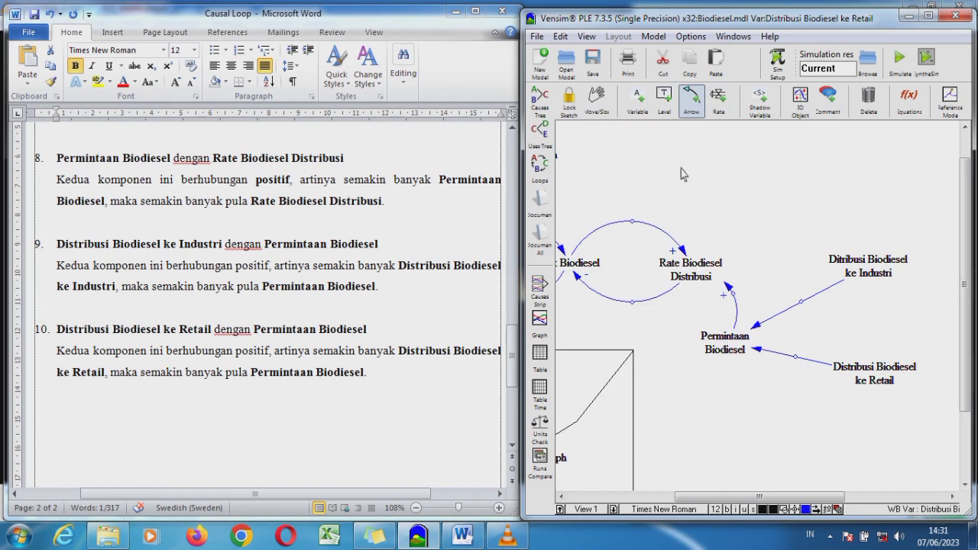
{"action": "left_click", "coordinate": [690, 281]}
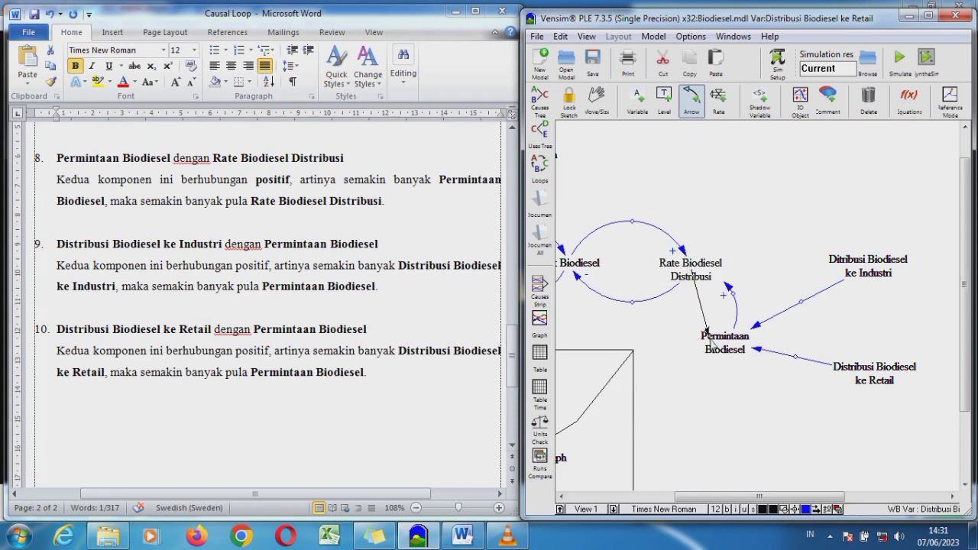
{"action": "left_click", "coordinate": [709, 341]}
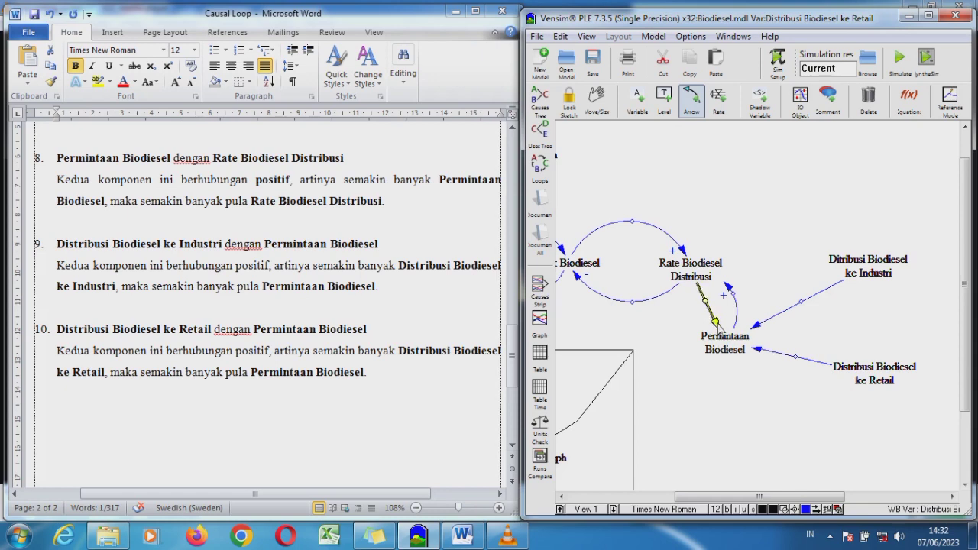
{"action": "right_click", "coordinate": [719, 327]}
{"action": "left_click", "coordinate": [652, 260]}
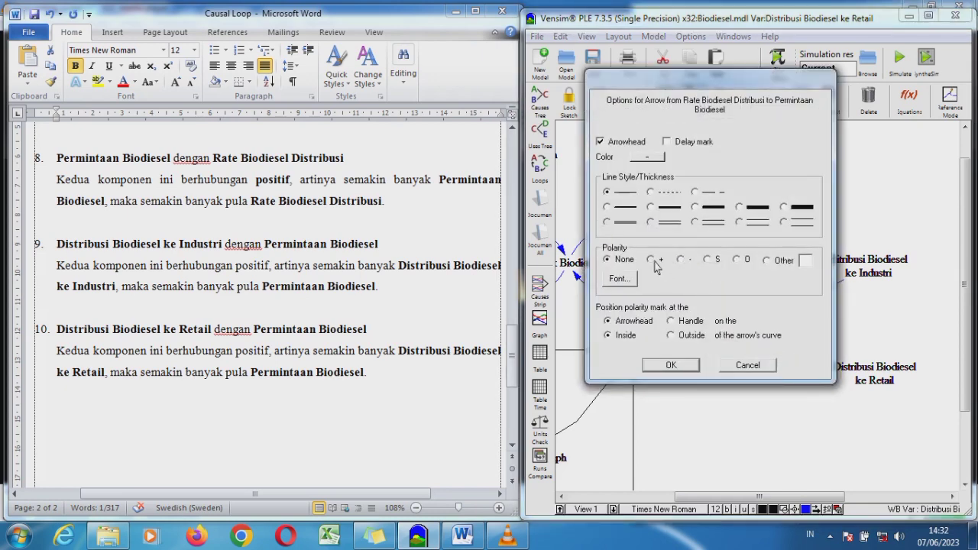
{"action": "left_click", "coordinate": [691, 367]}
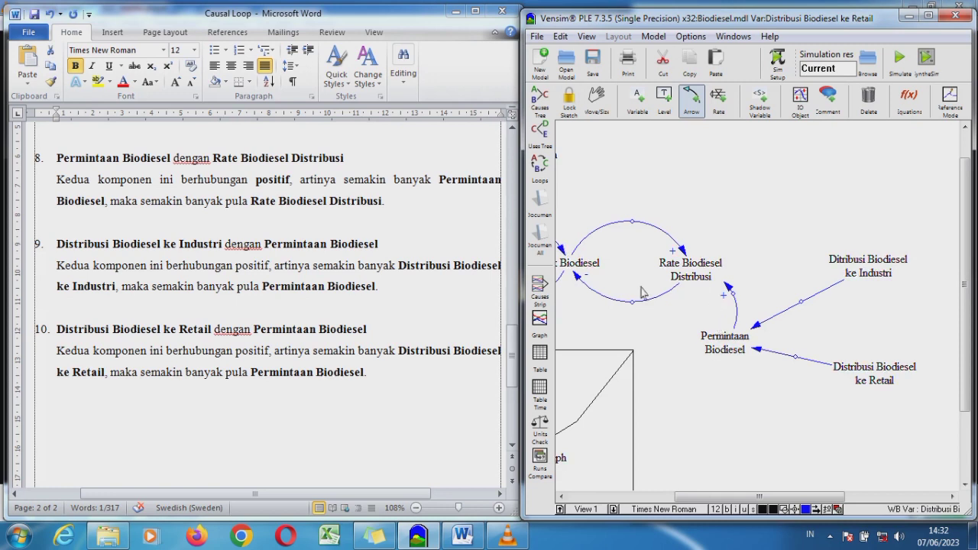
In Word, review item 9 on Distribusi Biodiesel ke Industri and Permintaan Biodiesel and make "positif" bold in its explanation.
{"action": "left_click", "coordinate": [143, 209]}
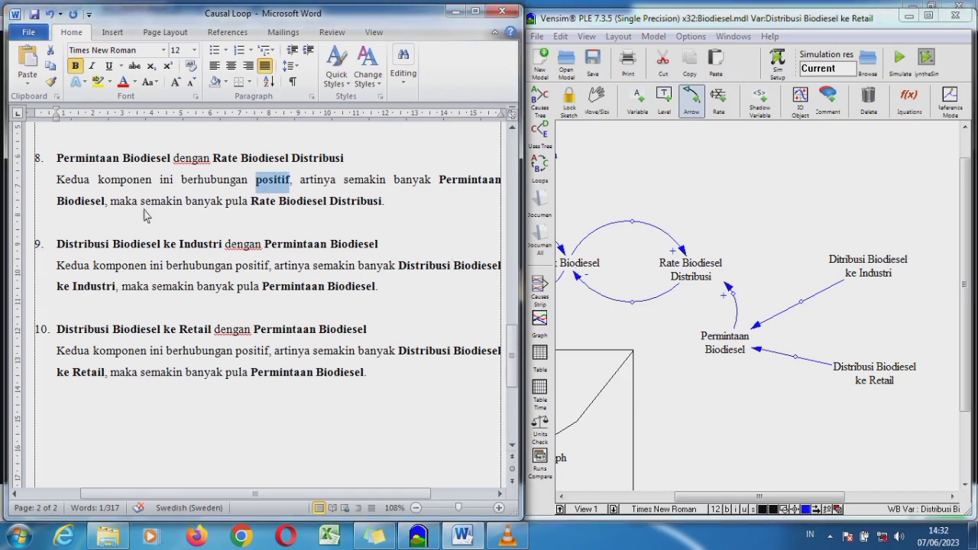
{"action": "left_click_drag", "start_coordinate": [512, 313], "coordinate": [512, 351]}
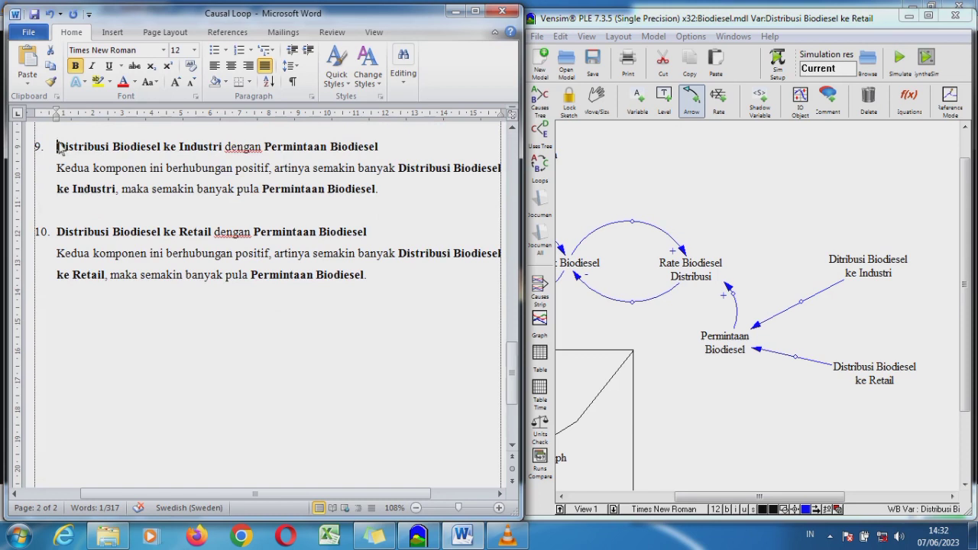
{"action": "left_click_drag", "start_coordinate": [58, 148], "coordinate": [388, 150]}
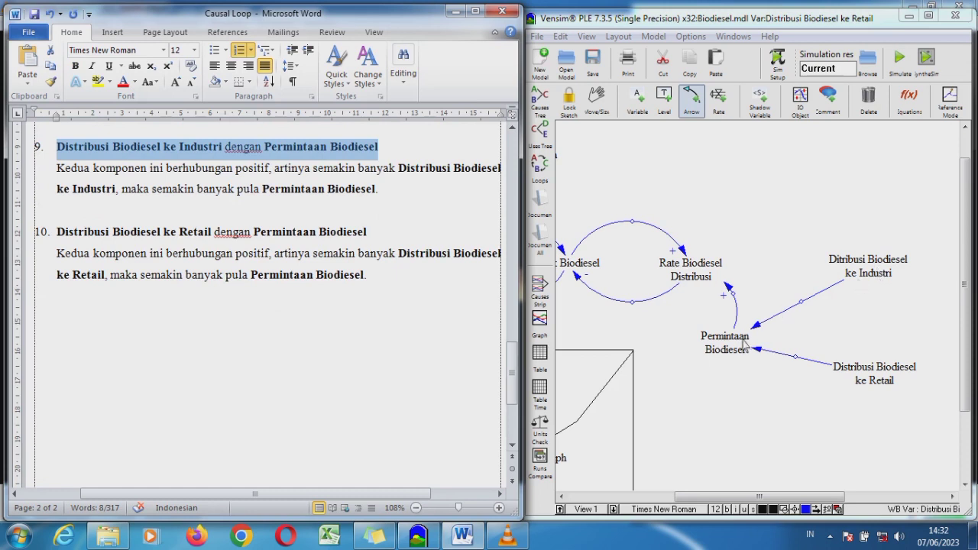
{"action": "left_click", "coordinate": [315, 171]}
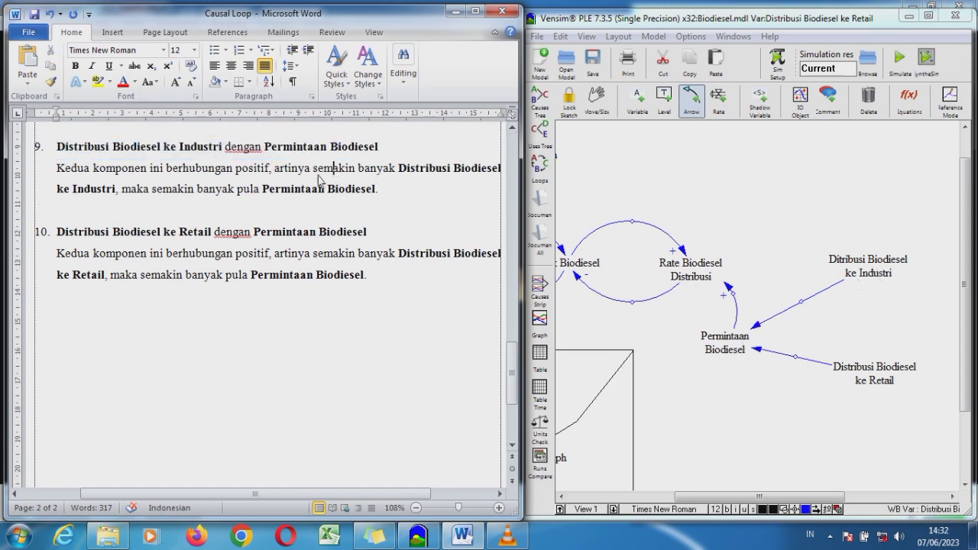
{"action": "left_click_drag", "start_coordinate": [341, 186], "coordinate": [375, 191]}
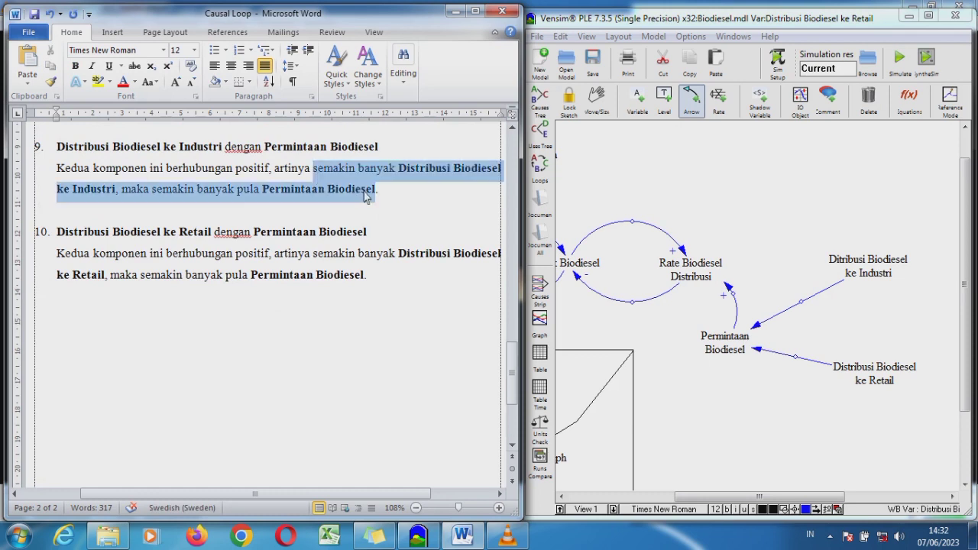
{"action": "double_click", "coordinate": [264, 169]}
{"action": "key", "text": "ctrl+b"}
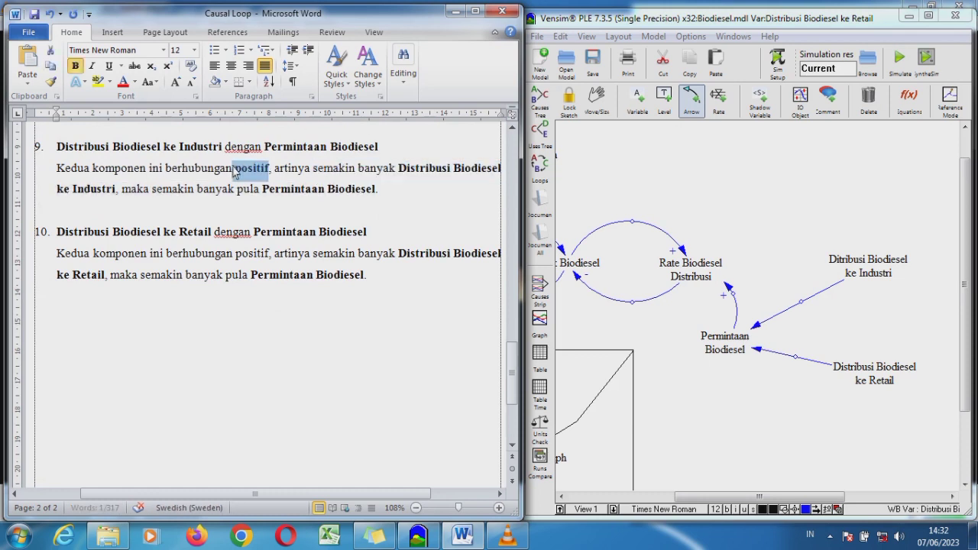
In Vensim, set + polarity on the arrow from Ditribusi Biodiesel ke Industri to Permintaan Biodiesel.
{"action": "left_click", "coordinate": [756, 325]}
{"action": "right_click", "coordinate": [755, 325]}
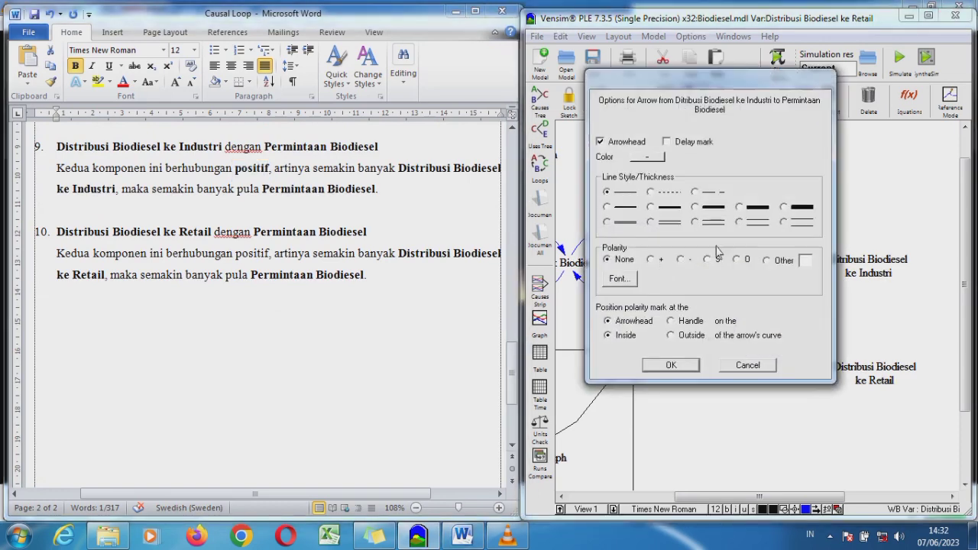
{"action": "left_click", "coordinate": [653, 261]}
{"action": "left_click", "coordinate": [671, 365]}
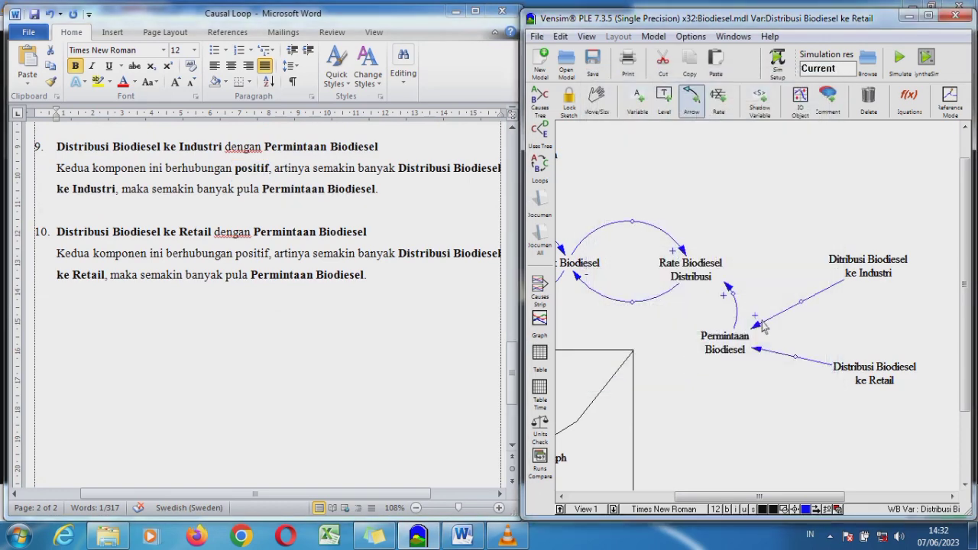
In Word, review item 10 on Distribusi Biodiesel ke Retail and Permintaan Biodiesel and make "positif" bold in its explanation.
{"action": "key", "text": "alt+Tab"}
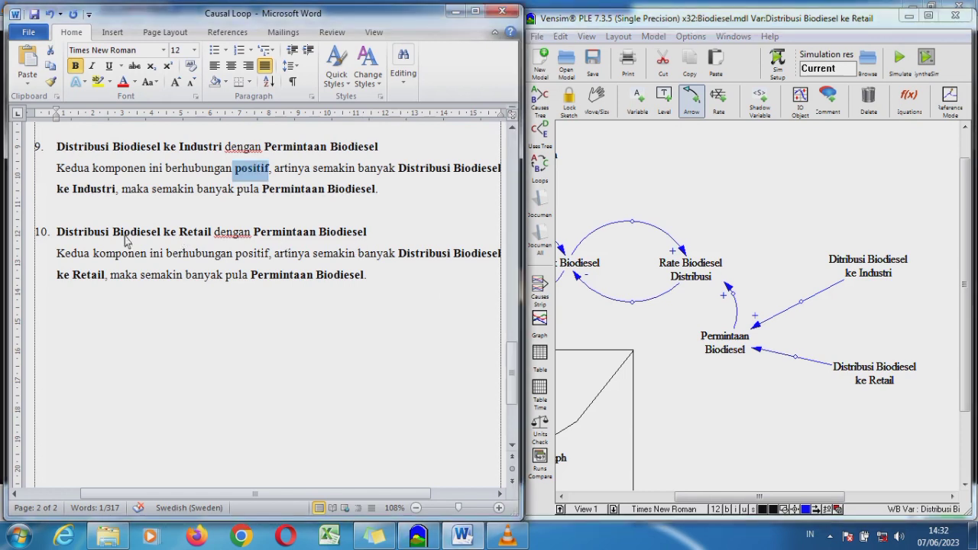
{"action": "left_click_drag", "start_coordinate": [58, 233], "coordinate": [369, 277]}
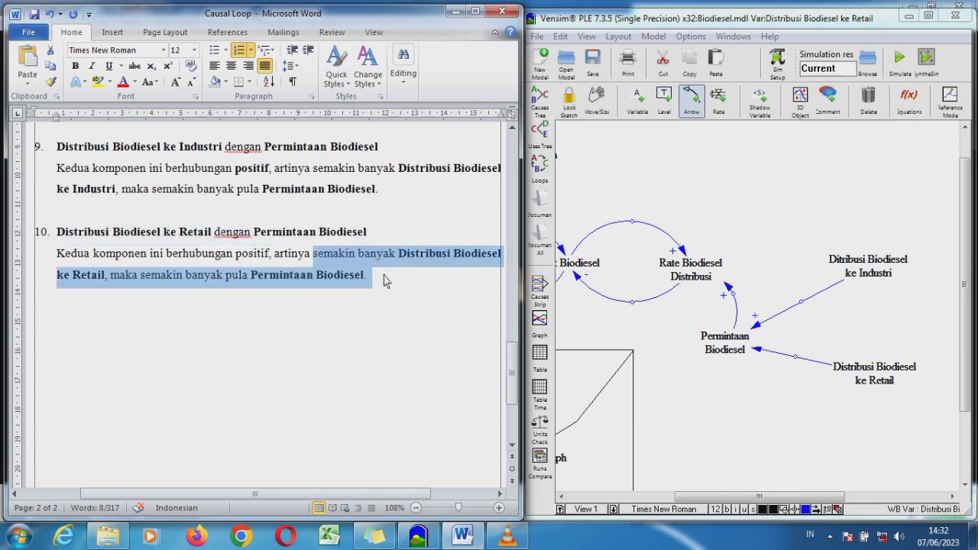
{"action": "double_click", "coordinate": [252, 255]}
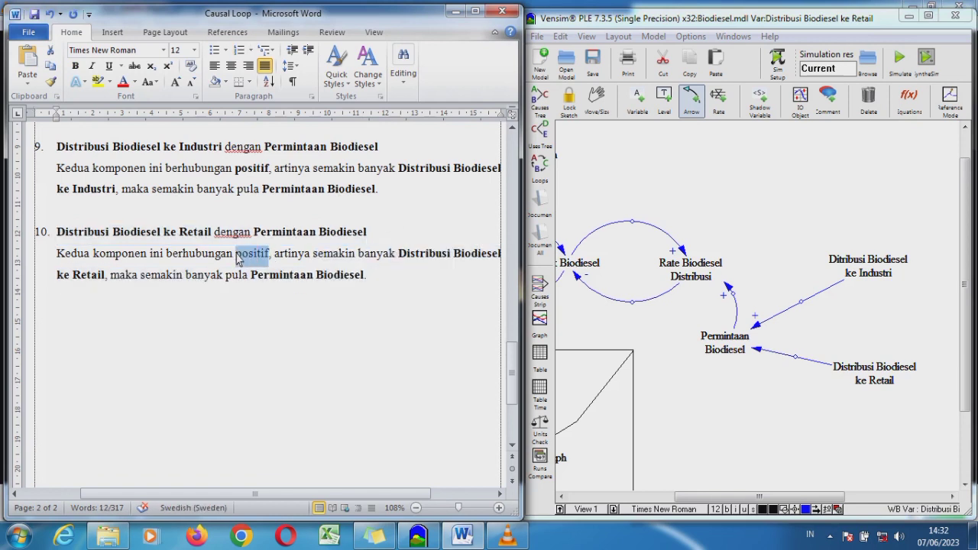
{"action": "key", "text": "ctrl+b"}
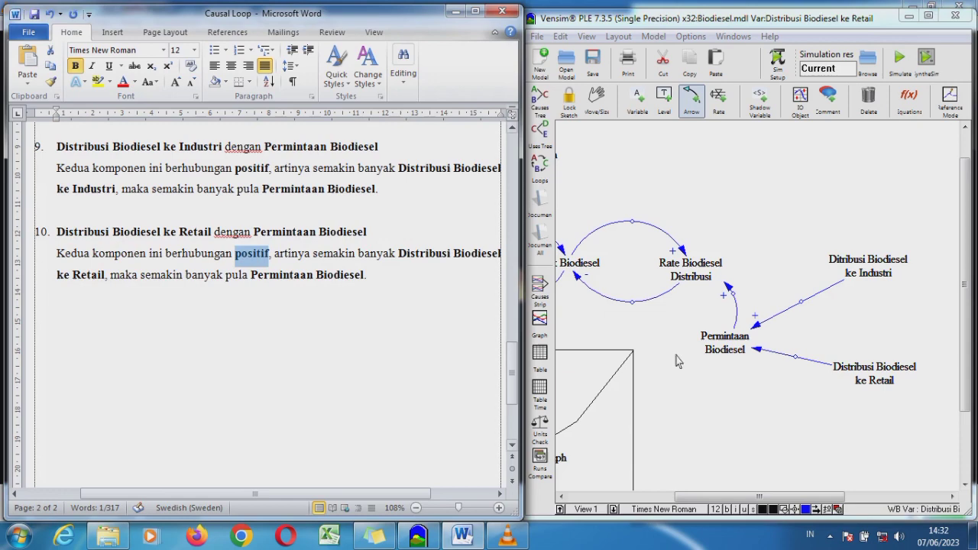
In Vensim, set + polarity on the arrow from Distribusi Biodiesel ke Retail to Permintaan Biodiesel.
{"action": "left_click", "coordinate": [879, 372]}
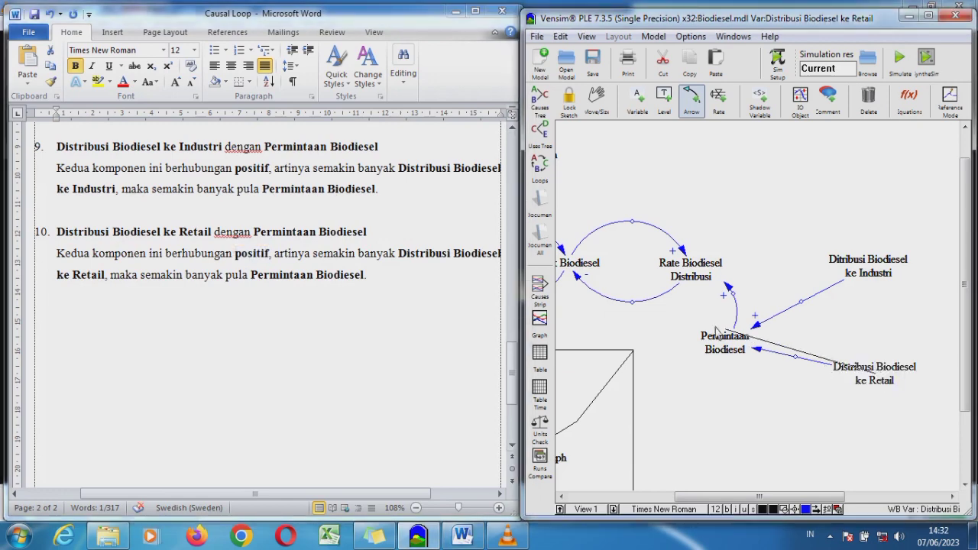
{"action": "right_click", "coordinate": [759, 353]}
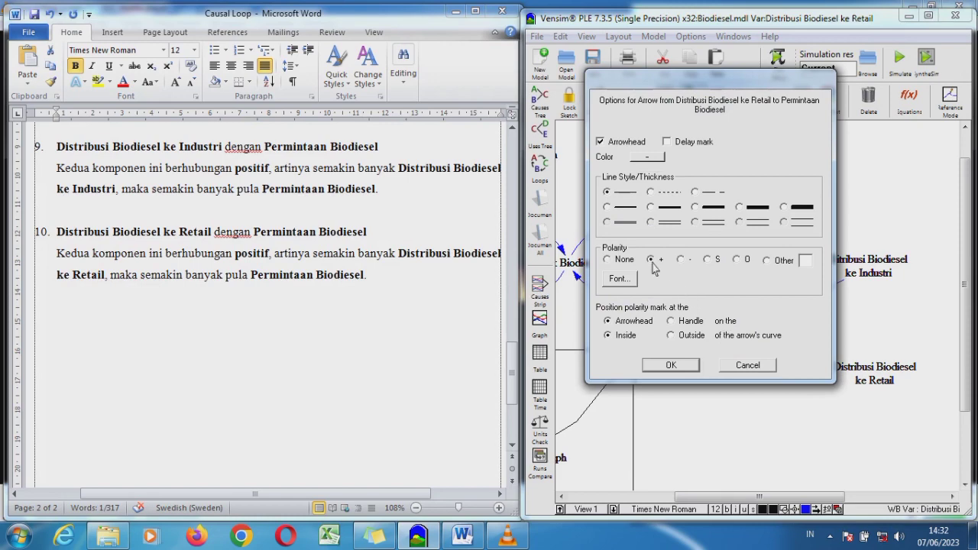
{"action": "left_click", "coordinate": [677, 363]}
{"action": "left_click", "coordinate": [670, 365]}
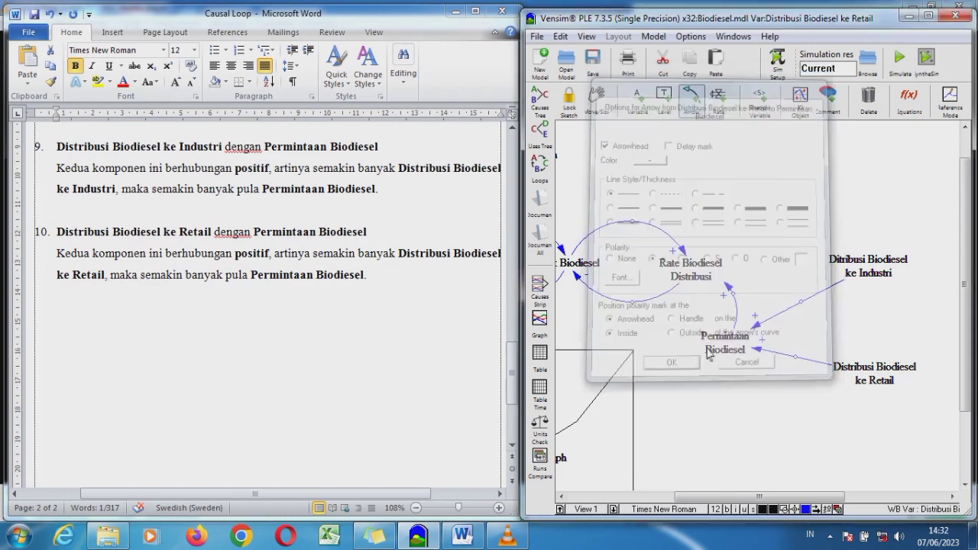
Curve the two arrows into Permintaan Biodiesel, bending the Industri one slightly upward and the Retail one slightly downward.
{"action": "mouse_move", "coordinate": [803, 308]}
{"action": "left_mouse_down"}
{"action": "mouse_move", "coordinate": [796, 284]}
{"action": "mouse_move", "coordinate": [808, 309]}
{"action": "mouse_move", "coordinate": [801, 293]}
{"action": "left_mouse_up"}
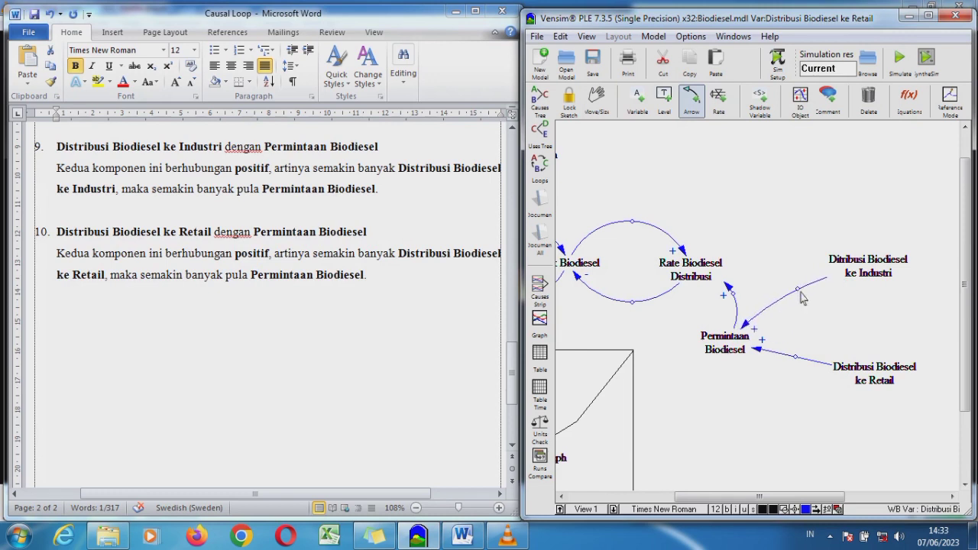
{"action": "left_click_drag", "start_coordinate": [797, 358], "coordinate": [792, 373]}
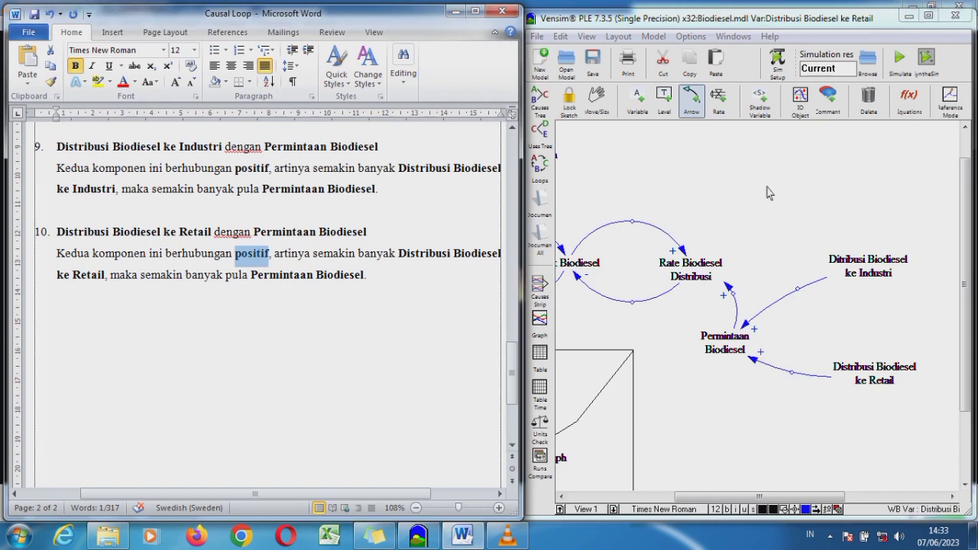
Maximize the Vensim window and color the arrow from Stok Biodiesel to Rate Biodiesel Distribusi orange.
{"action": "left_click", "coordinate": [929, 15]}
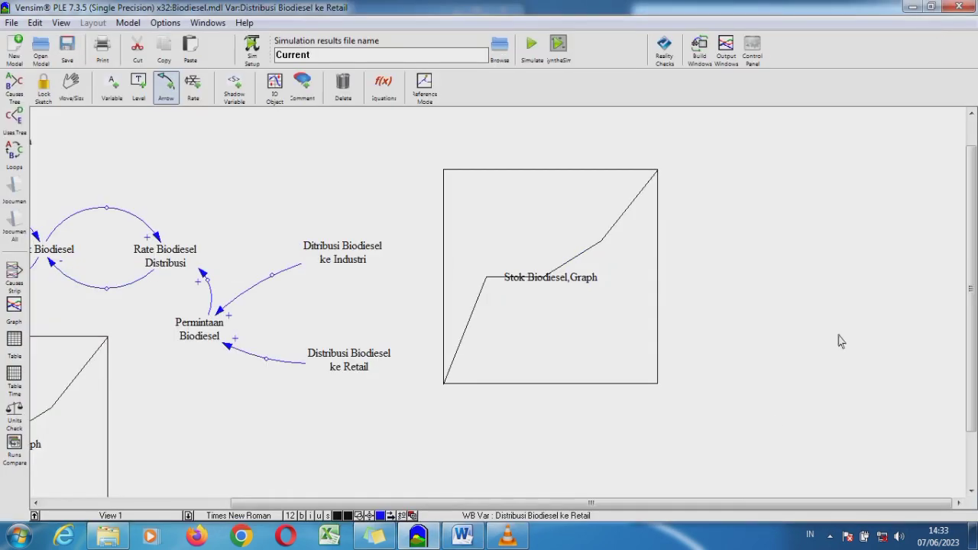
{"action": "left_click_drag", "start_coordinate": [733, 508], "coordinate": [540, 509]}
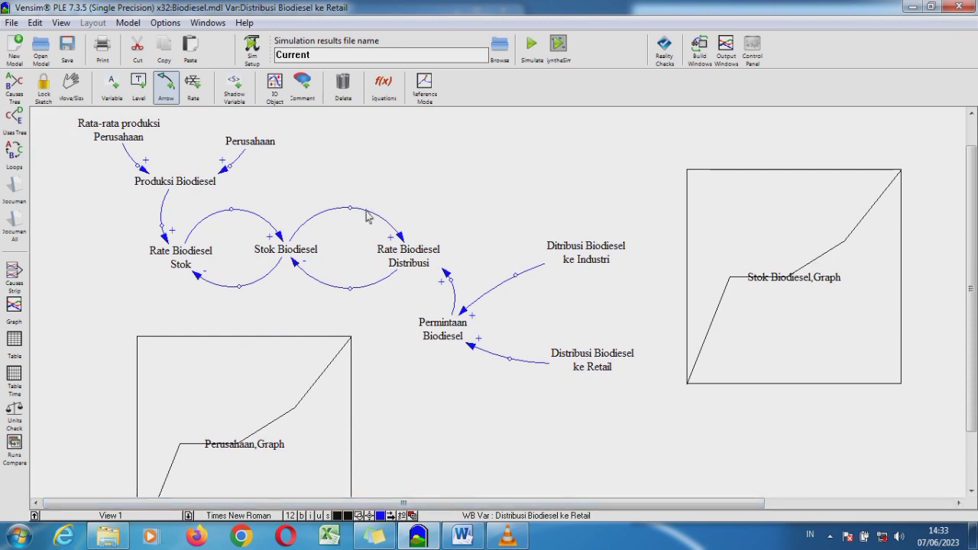
{"action": "right_click", "coordinate": [404, 241]}
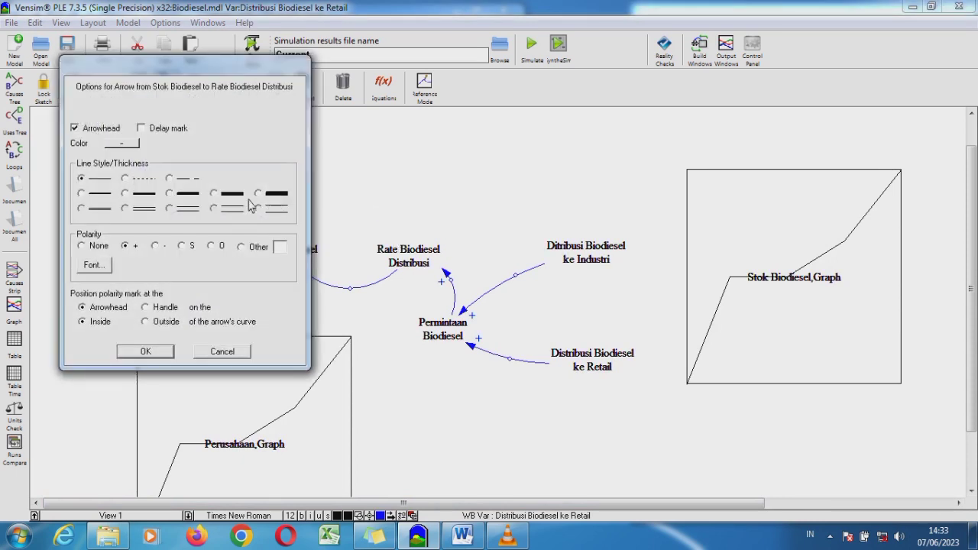
{"action": "left_click", "coordinate": [135, 144]}
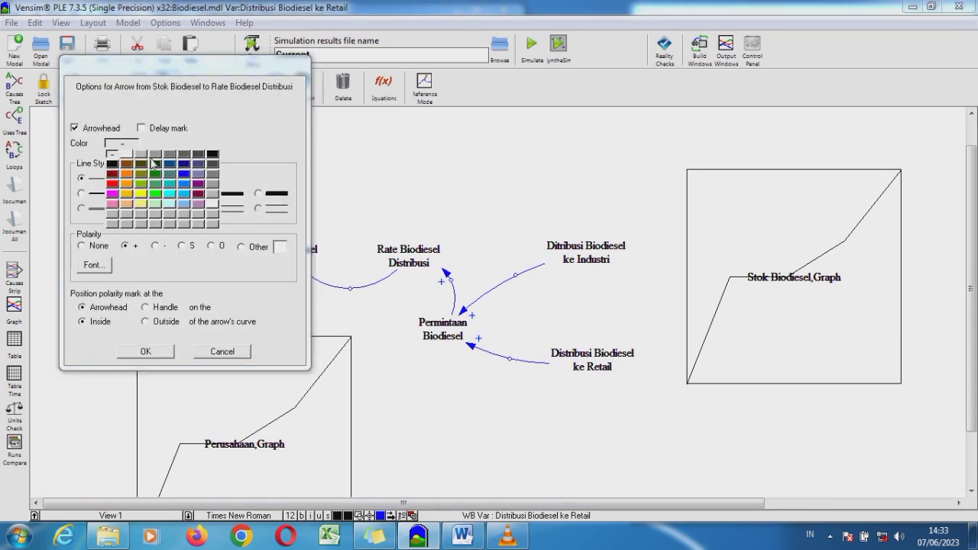
{"action": "left_click", "coordinate": [130, 177]}
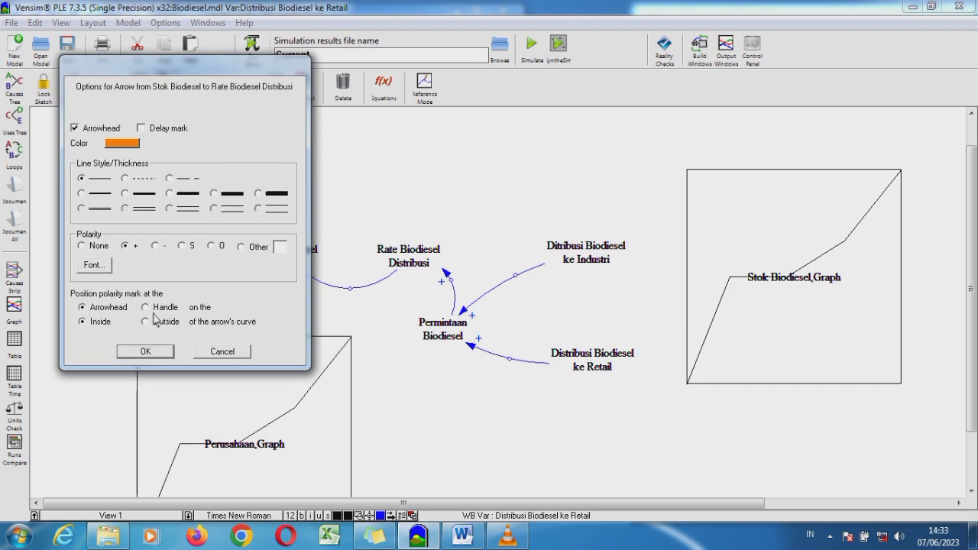
{"action": "left_click", "coordinate": [152, 353]}
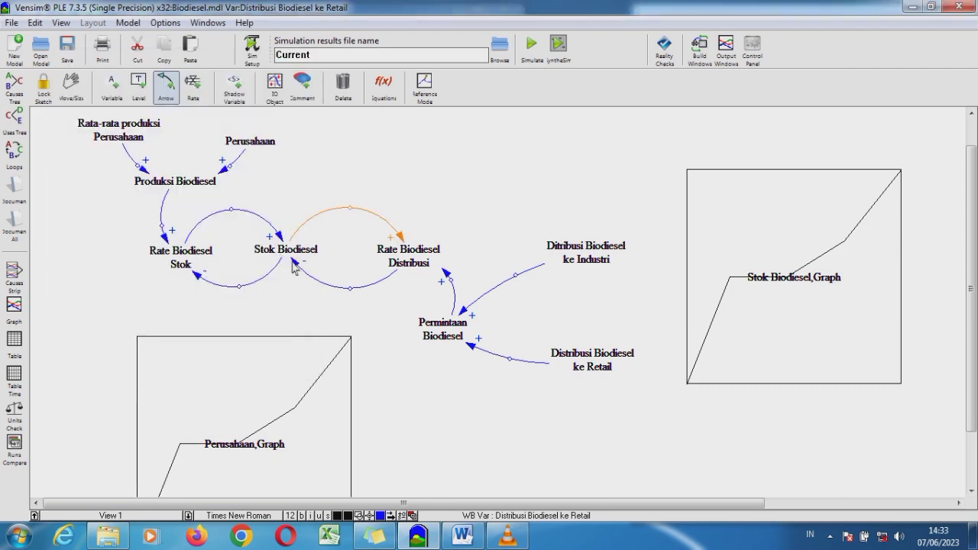
Color the arrow from Rate Biodiesel Distribusi to Stok Biodiesel dark green.
{"action": "right_click", "coordinate": [298, 268]}
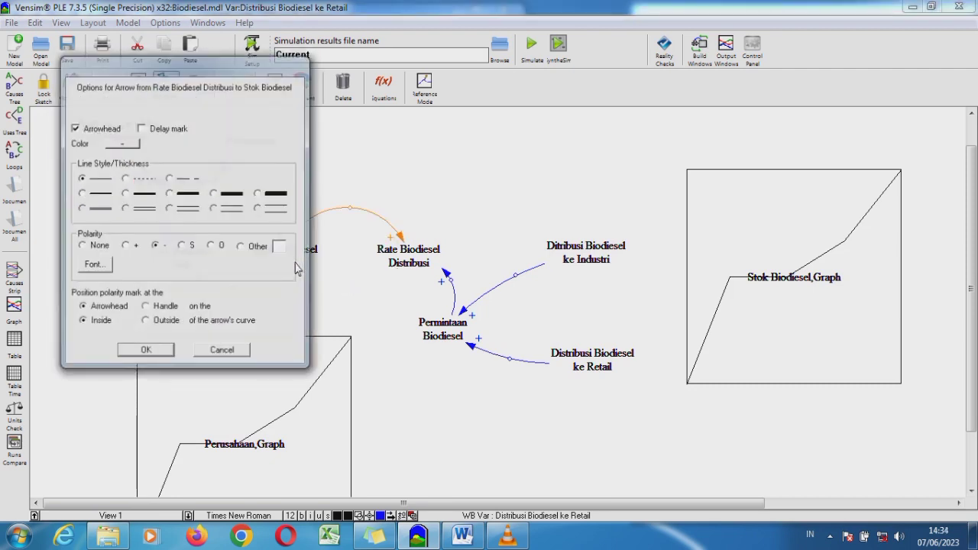
{"action": "left_click", "coordinate": [127, 143]}
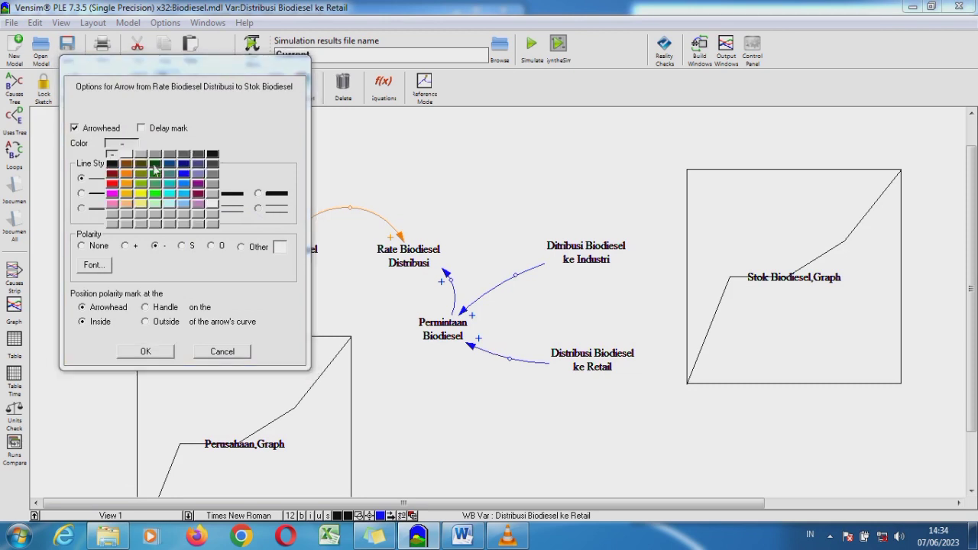
{"action": "left_click", "coordinate": [158, 176]}
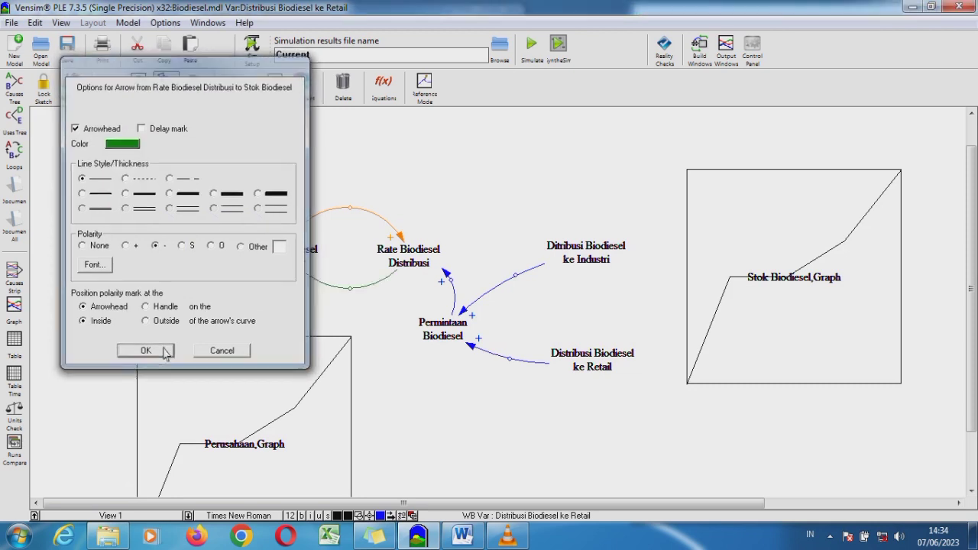
{"action": "left_click", "coordinate": [144, 351]}
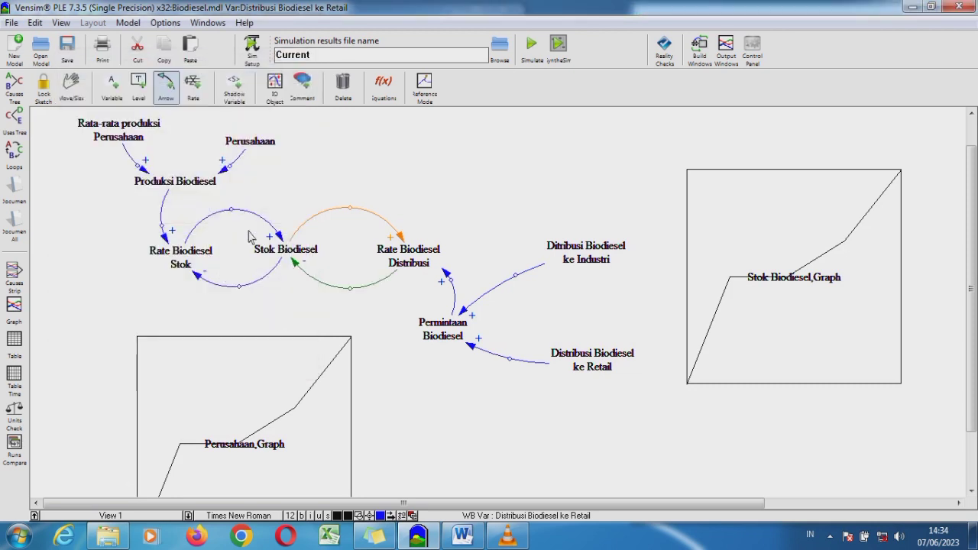